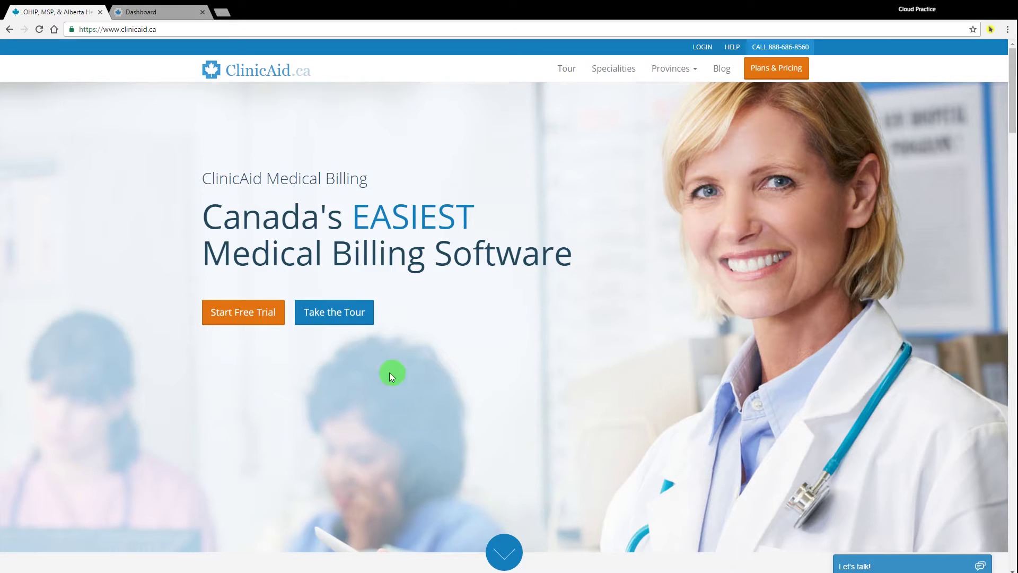
Fill in the trial form with the applicant's name, e-mail (twice), phone number and city Toronto
left_click(234, 316)
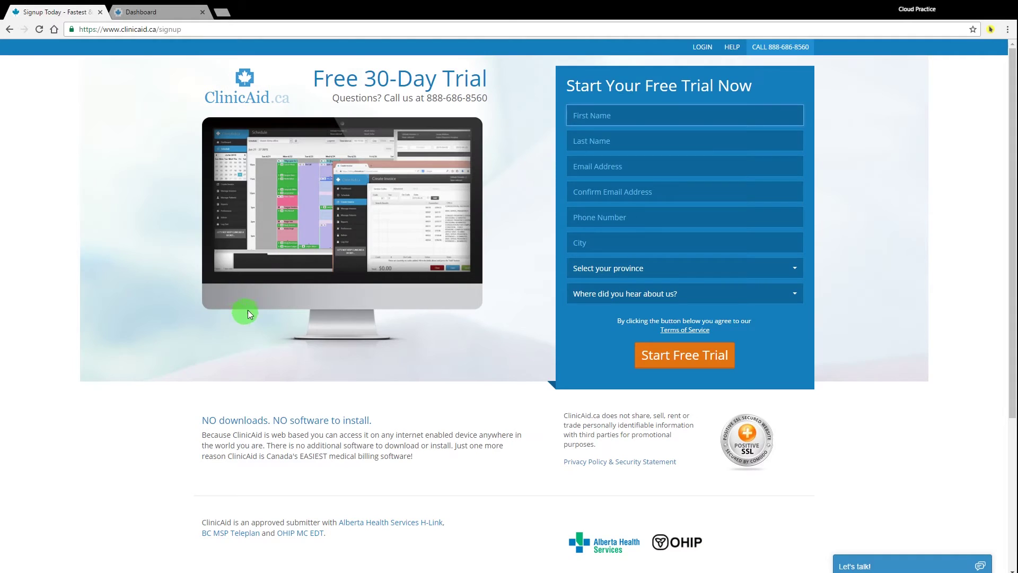
type("Jane")
key("Tab")
type("Smith")
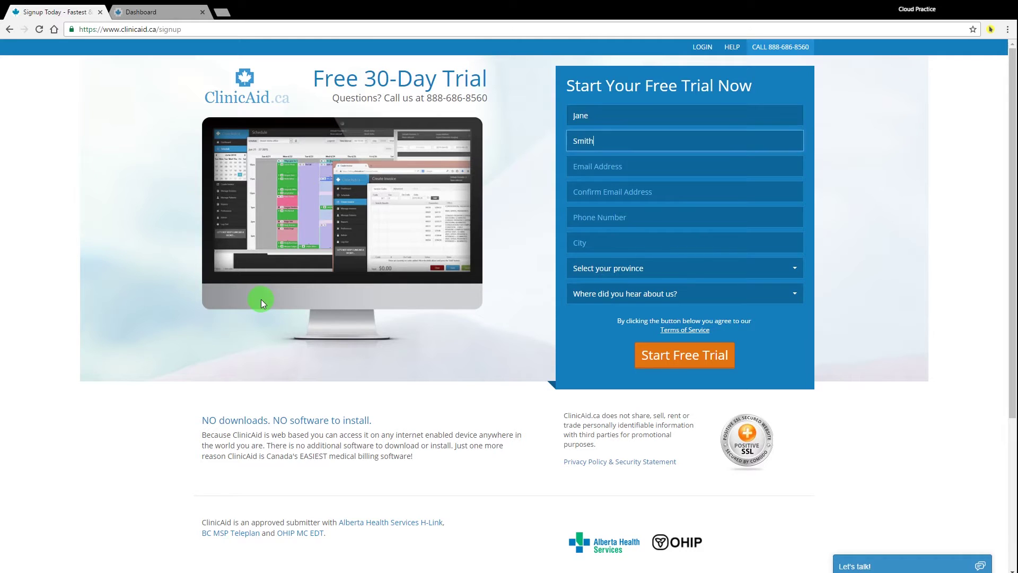
key("Tab")
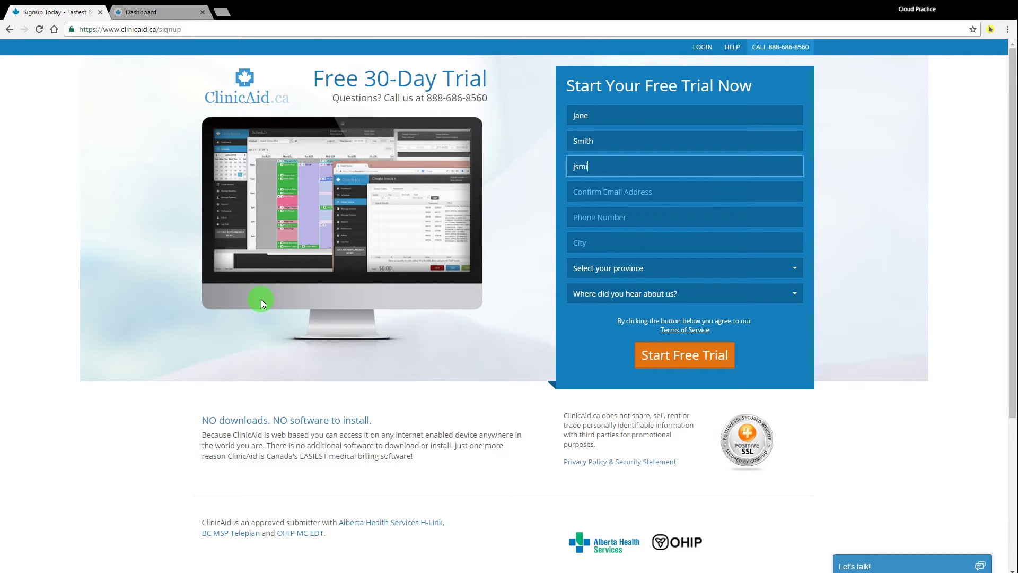
key("Tab")
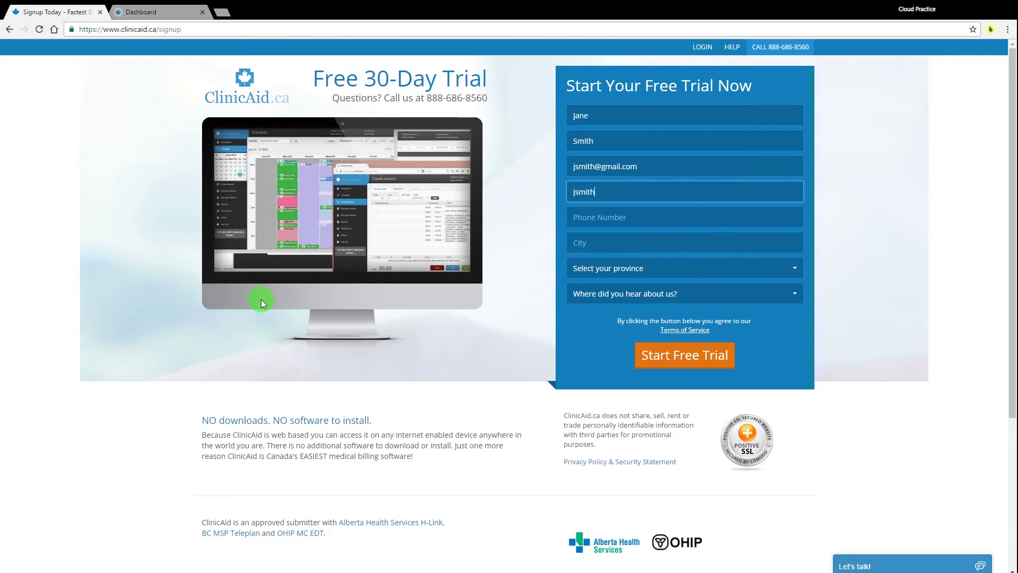
key("Tab")
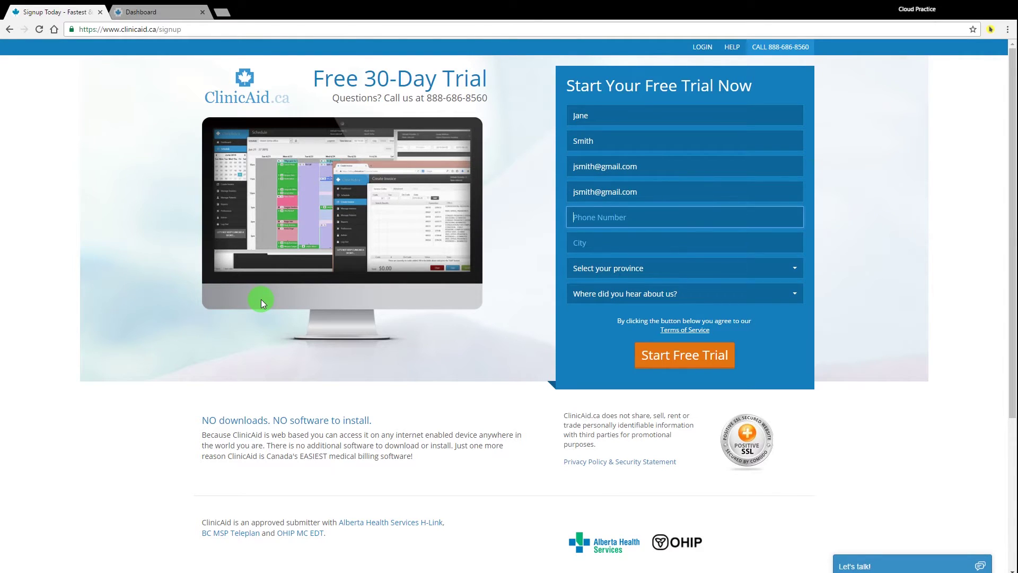
type("555-555-5555")
key("Tab")
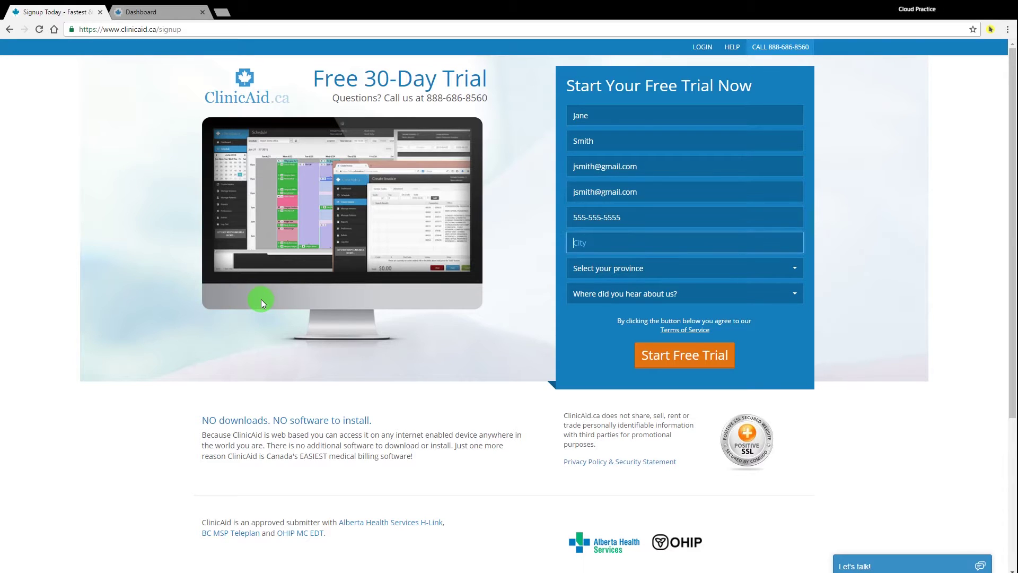
type("Toronto")
Choose Ontario as province and Google Search as referral source, then start the free trial
key("Tab")
left_click(683, 269)
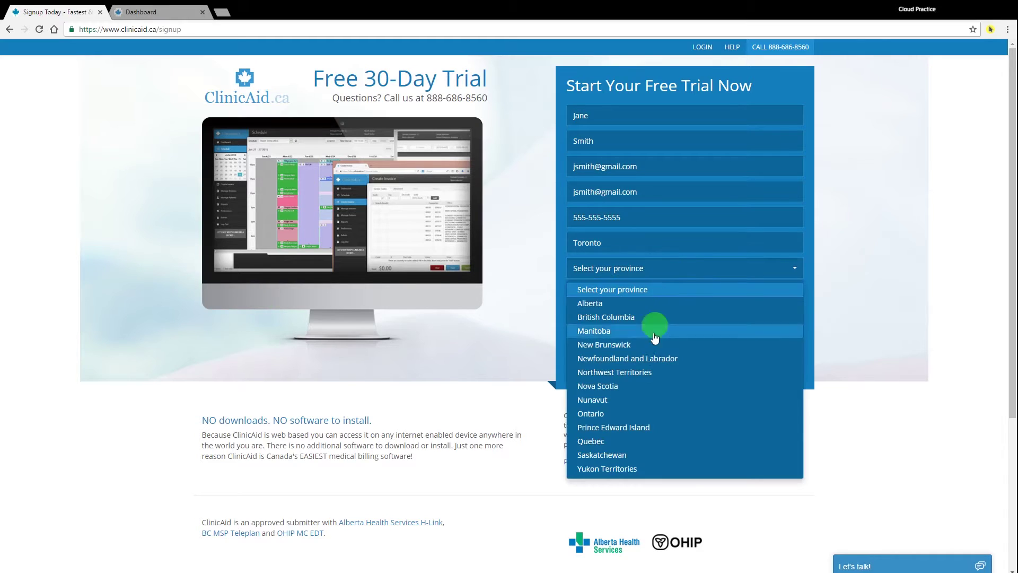
left_click(604, 411)
left_click(635, 295)
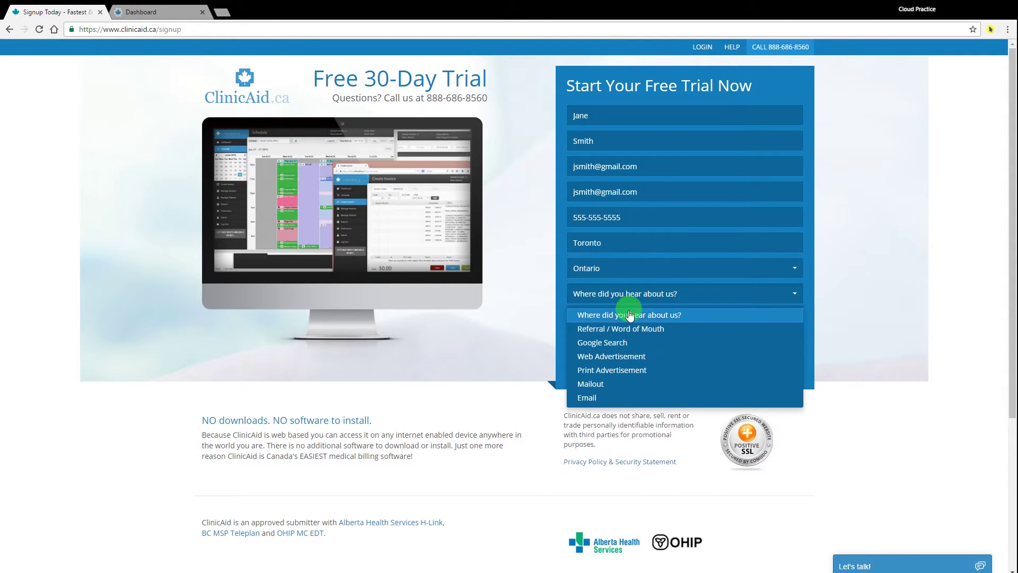
left_click(589, 343)
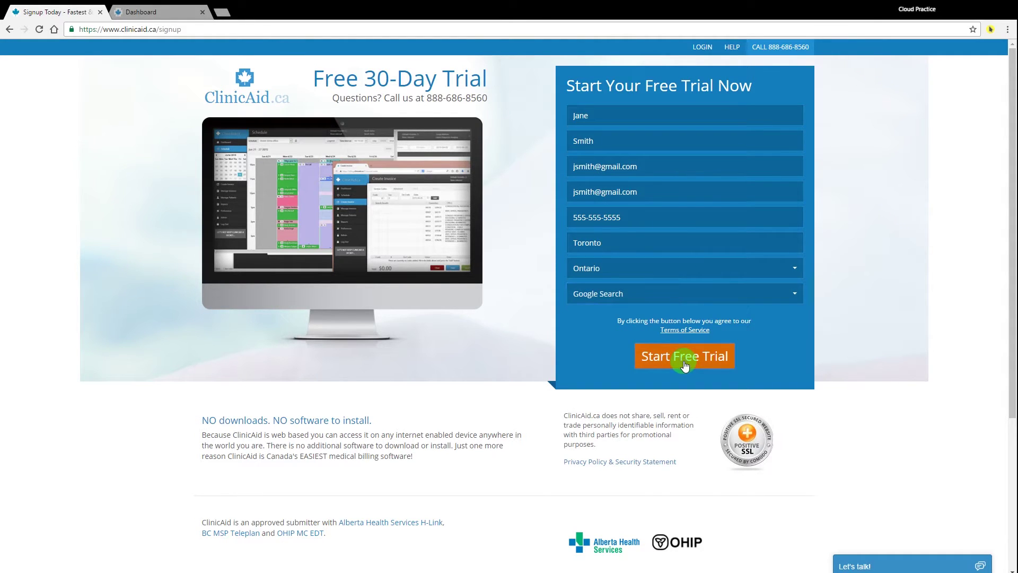
left_click(301, 259)
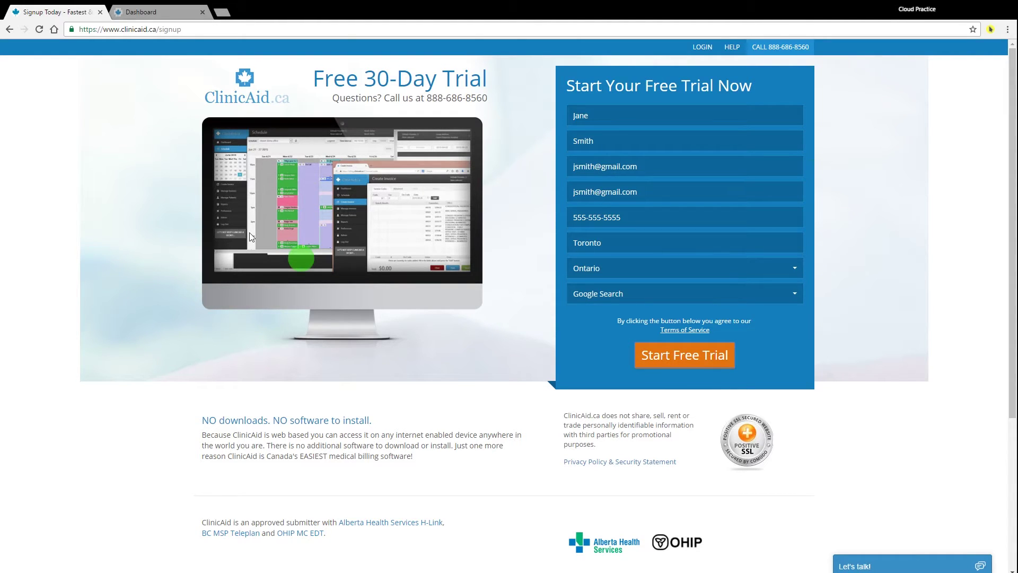
Log in to ClinicAid billing with the account e-mail and password to reach the Dashboard
left_click(242, 97)
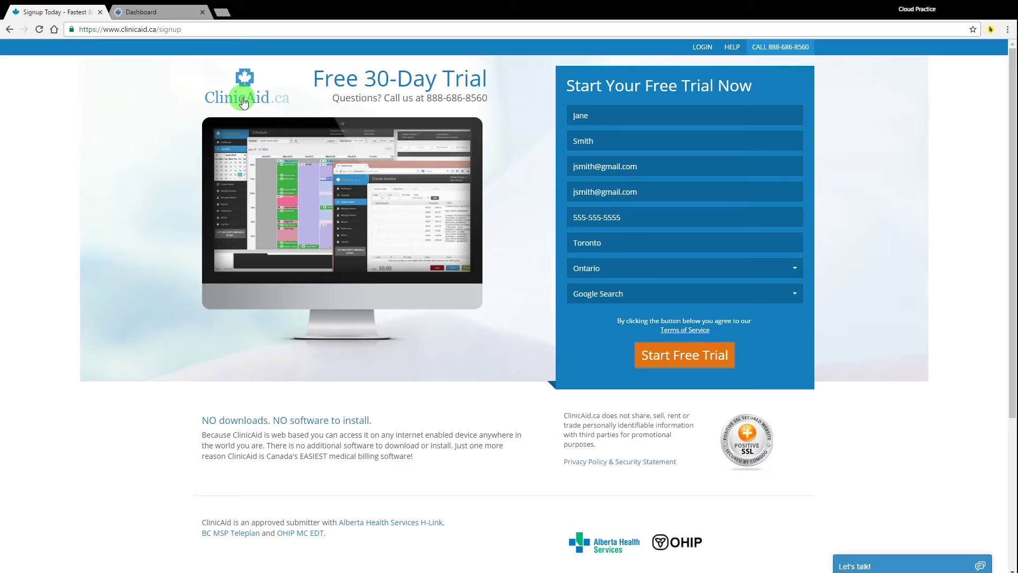
left_click(185, 138)
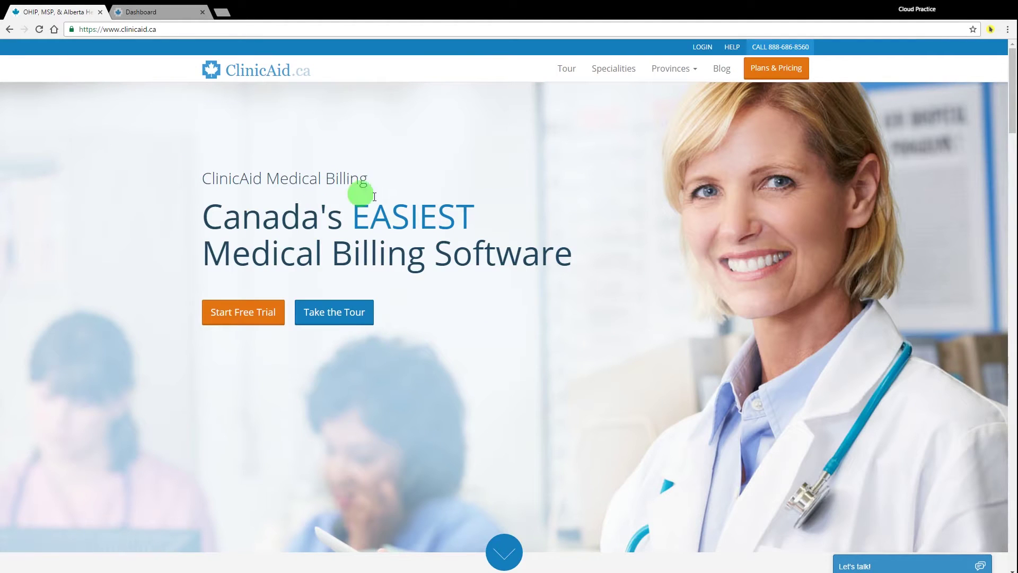
left_click(701, 47)
left_click(551, 123)
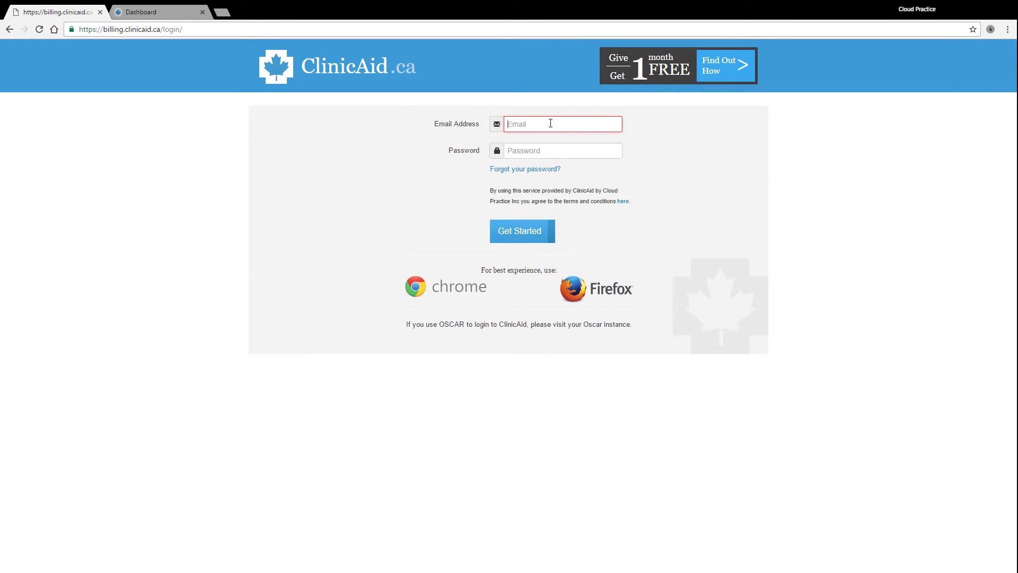
key("Tab")
type("password")
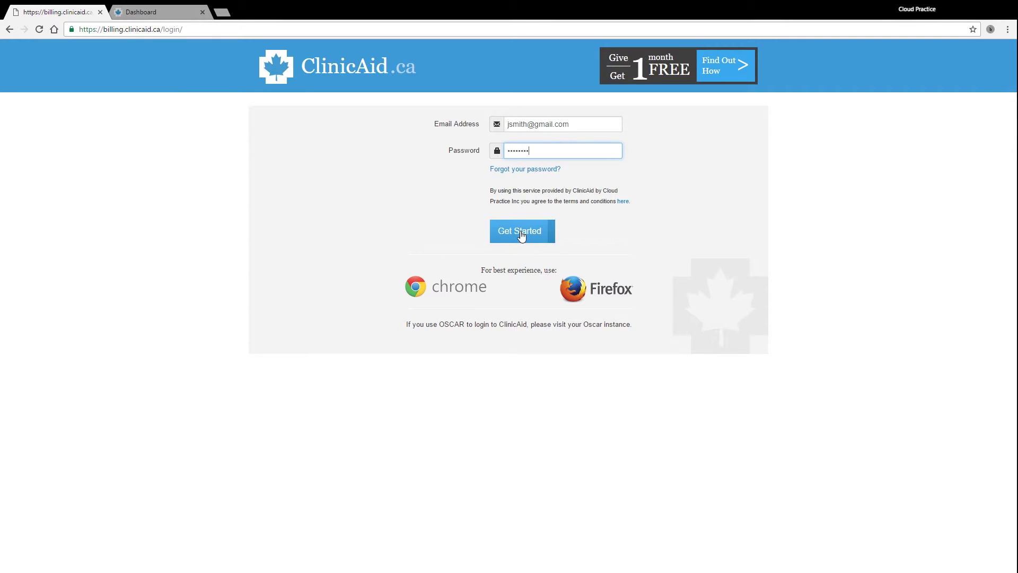
left_click(100, 12)
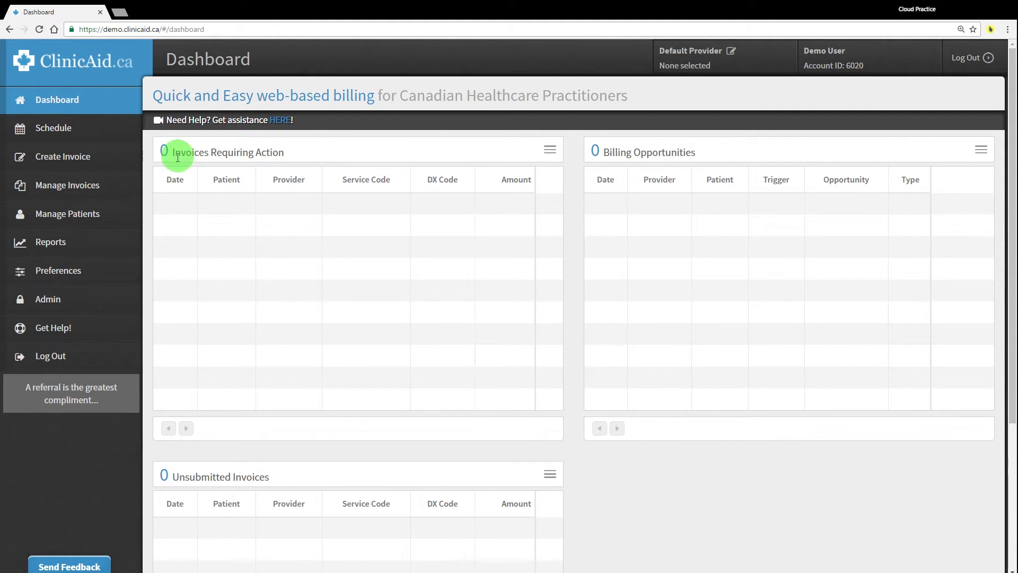
left_click_drag(167, 154, 291, 155)
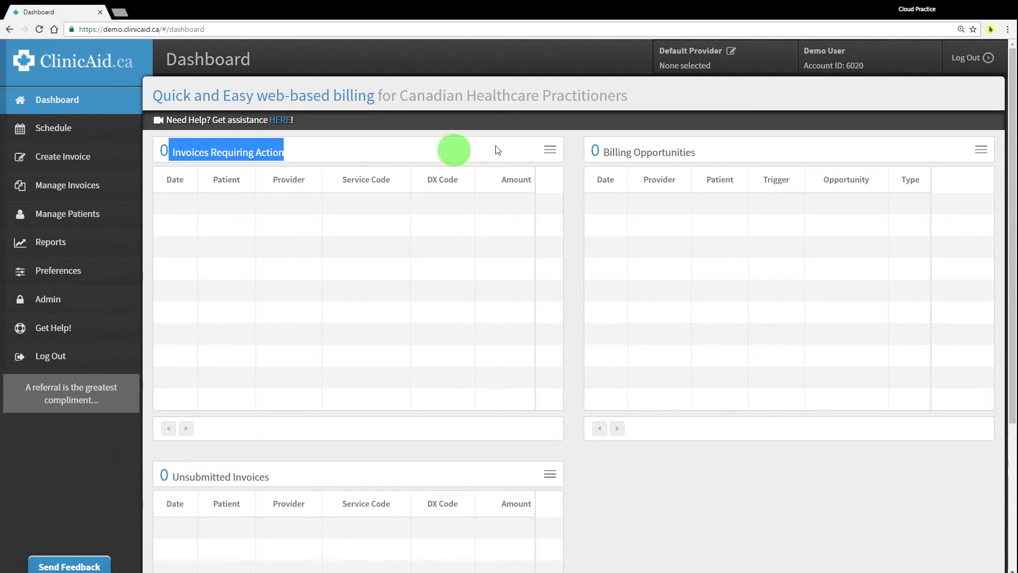
left_click_drag(599, 153, 700, 154)
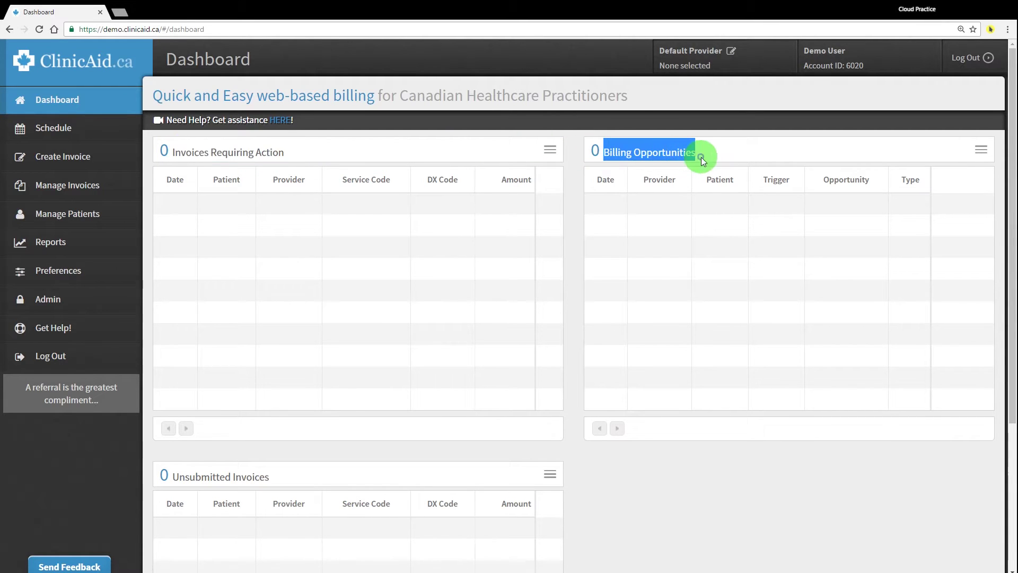
left_click_drag(170, 476, 310, 485)
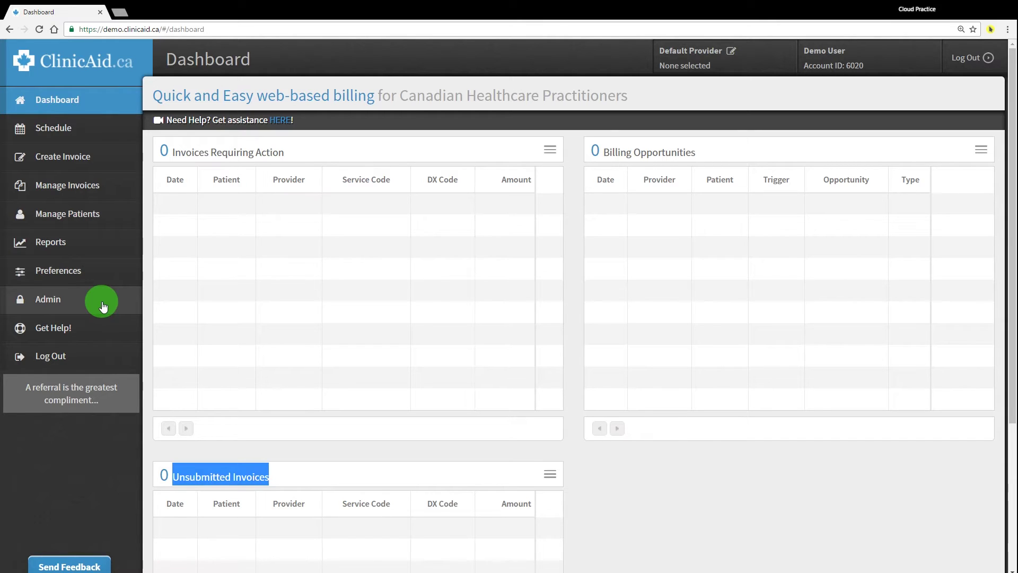
Start a new provider from Admin > Providers > Add Provider
left_click(103, 307)
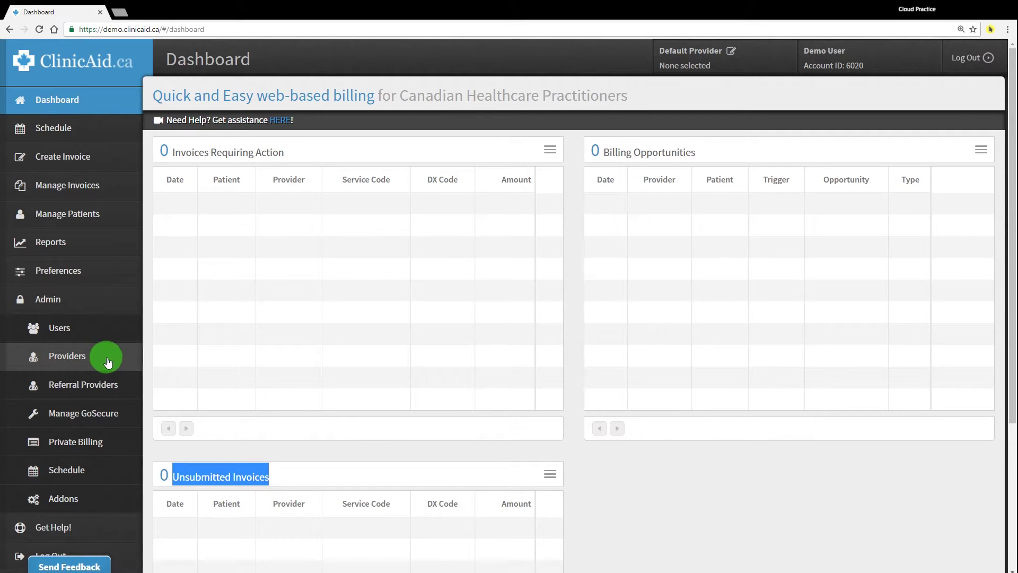
left_click(108, 363)
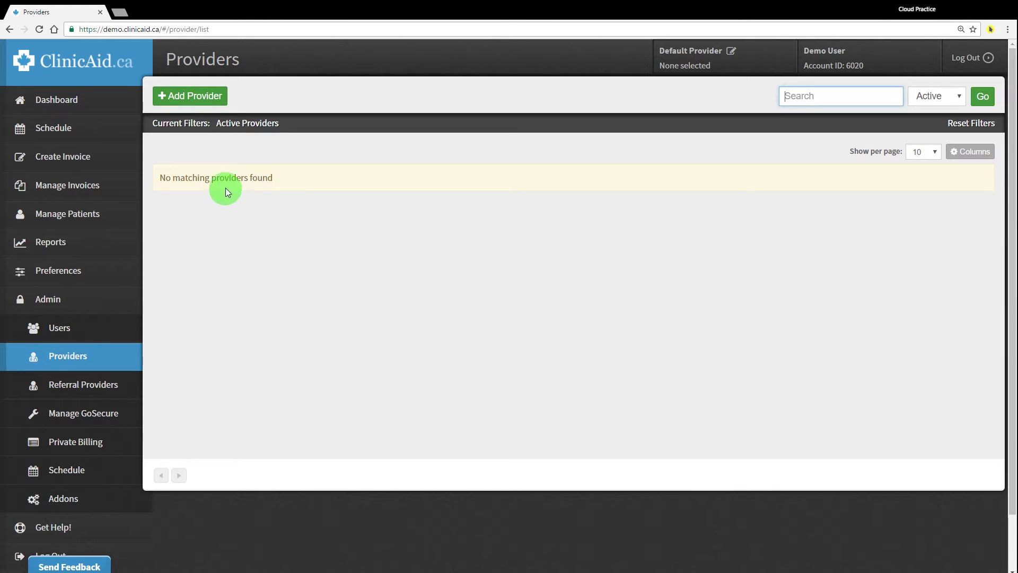
left_click(172, 98)
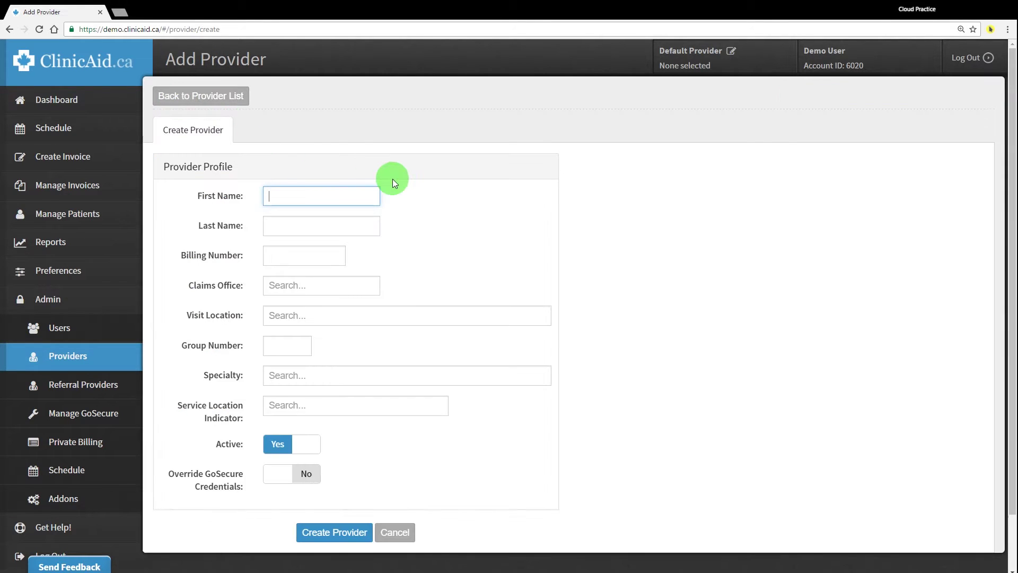
Enter the provider's first and last name and billing number, with Toronto (N) as claims office
type("Jane")
key("Tab")
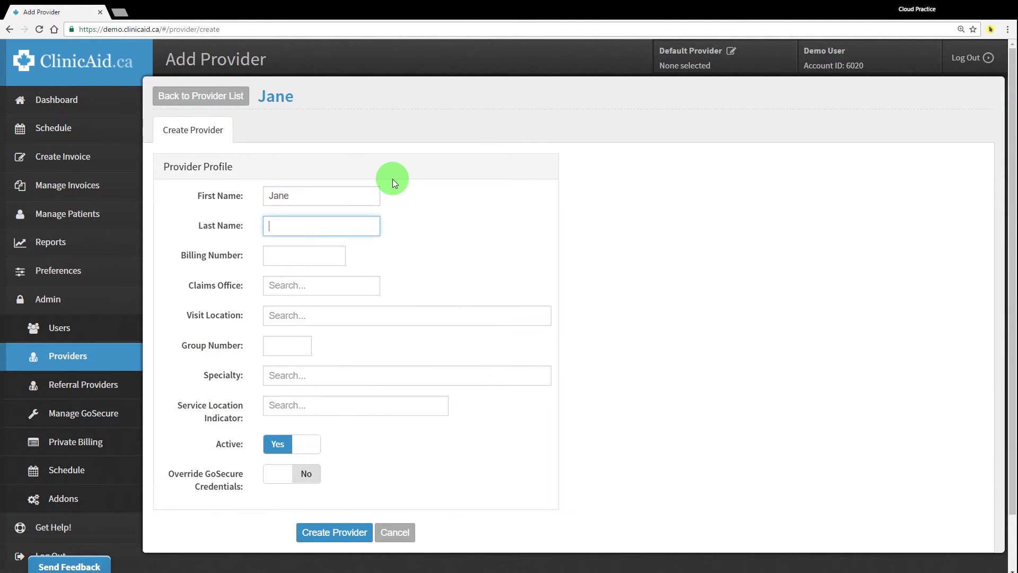
type("Smith")
key("Tab")
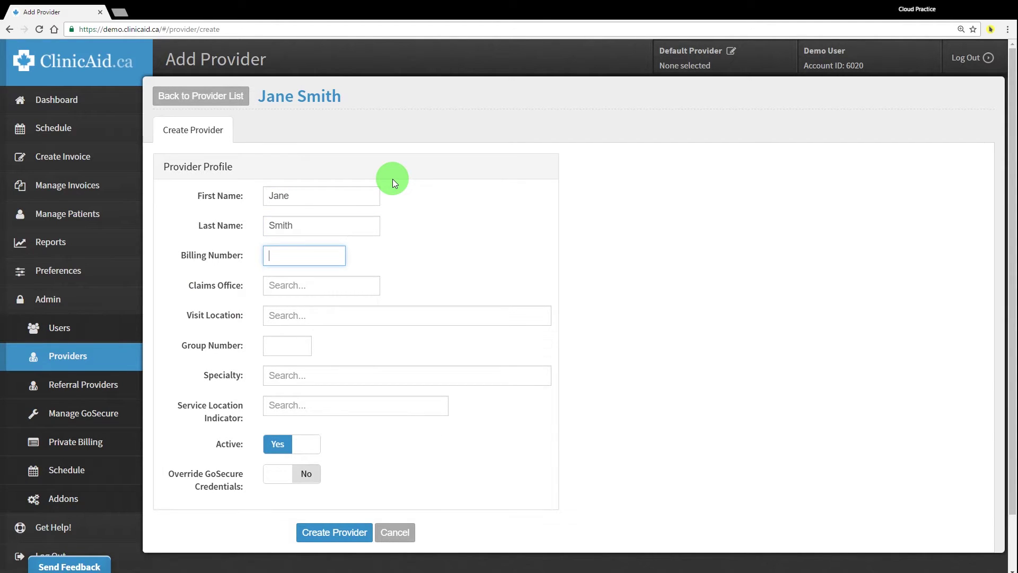
type("1")
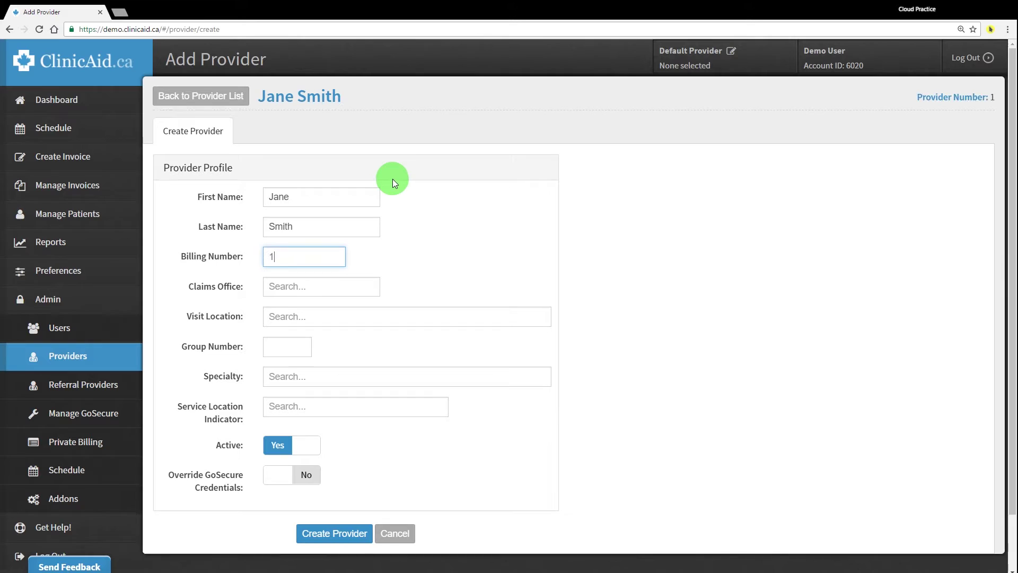
type("23456")
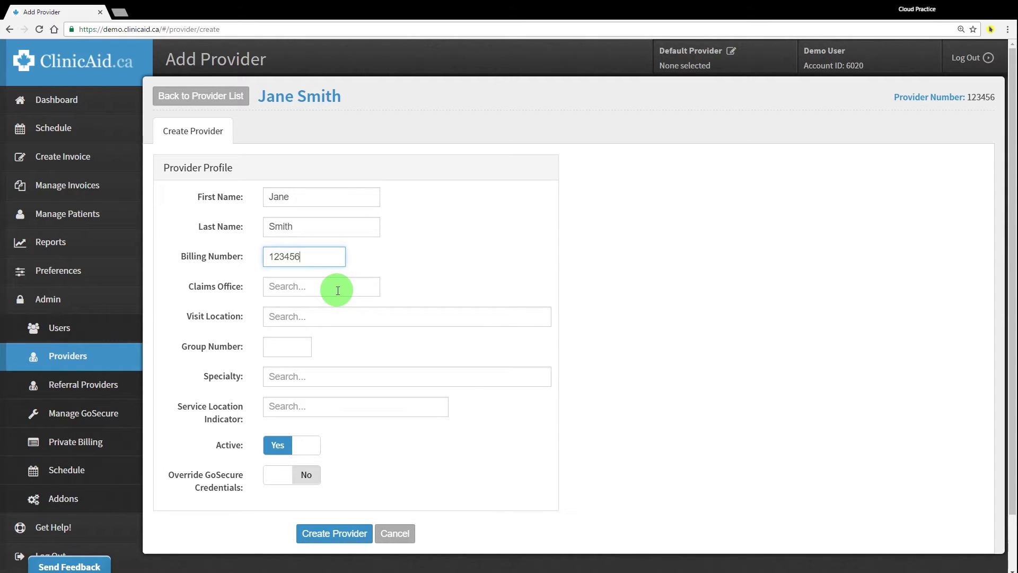
left_click(309, 286)
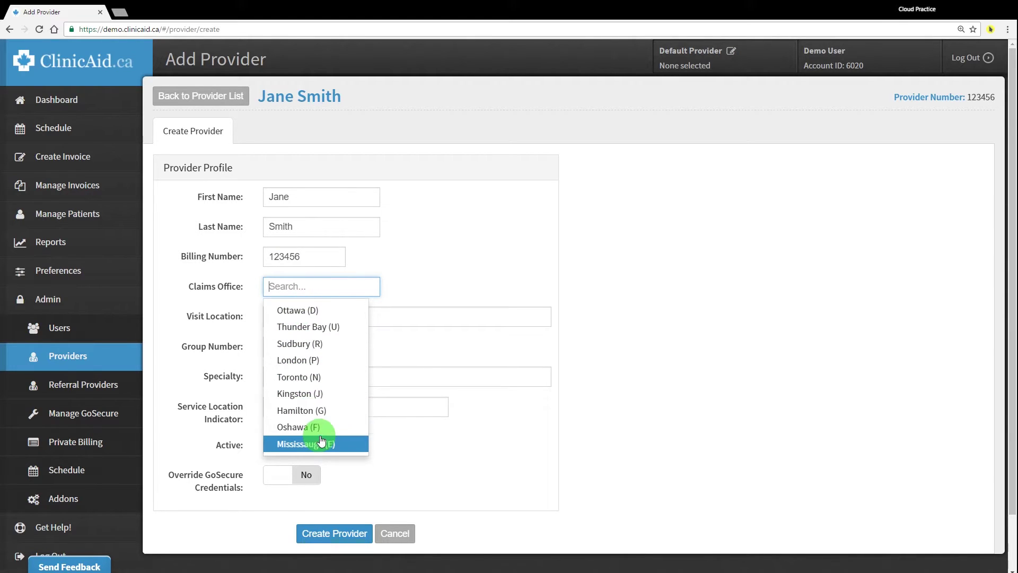
left_click(310, 377)
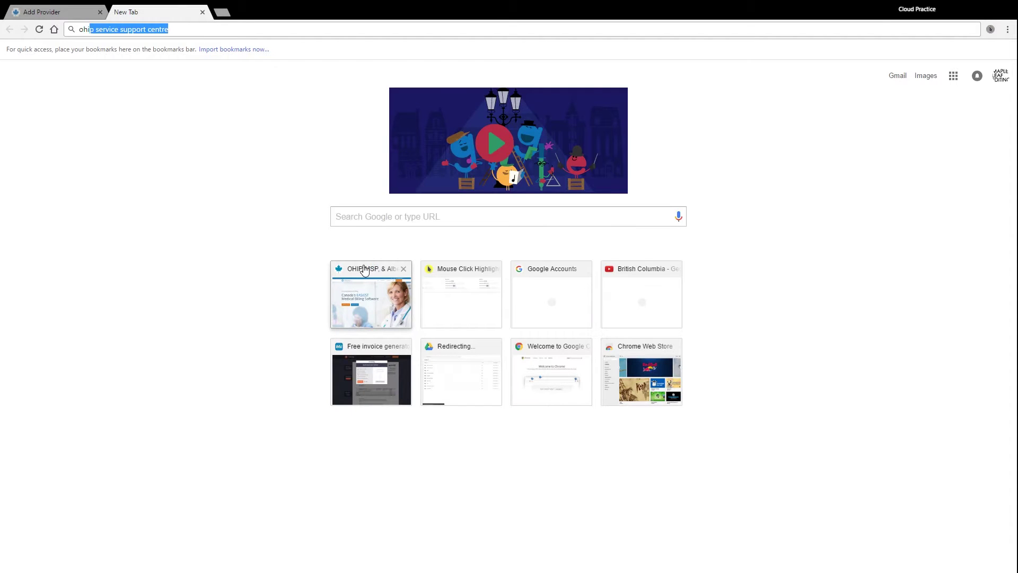
Search for the OHIP service support centre and open the enlarged Medical Claims EDT page
key("Return")
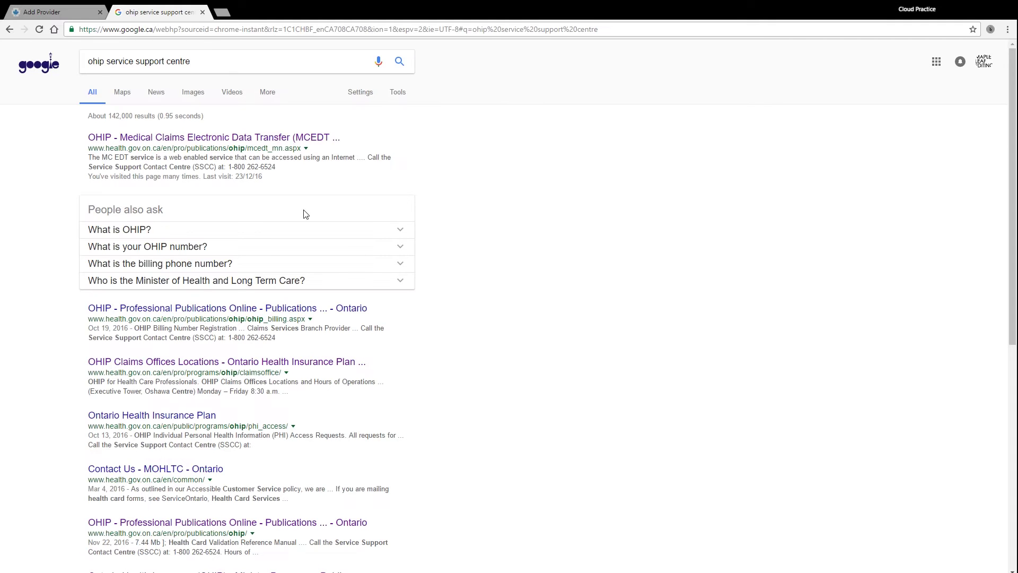
left_click(227, 138)
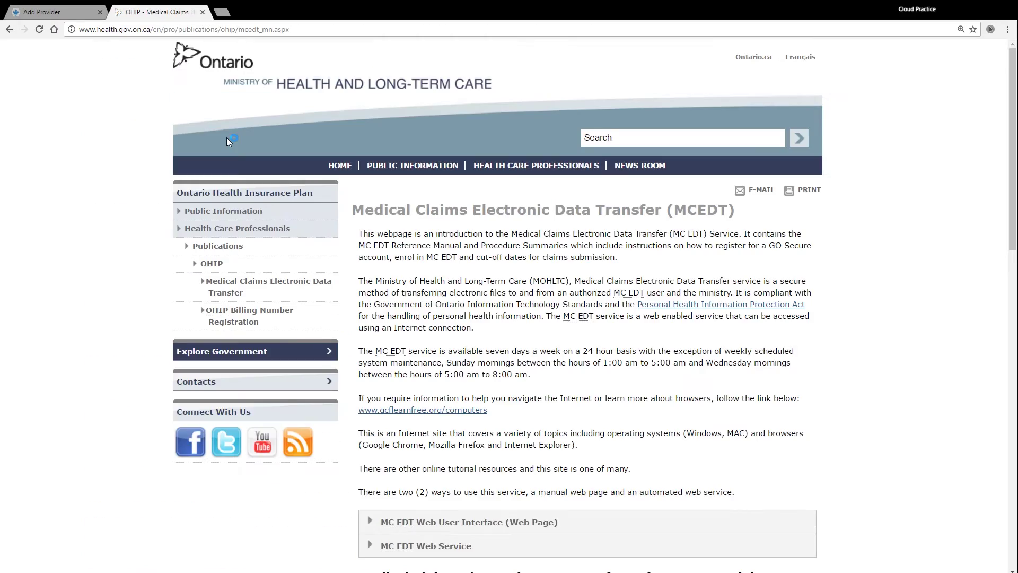
key("ctrl+plus")
scroll(258, 152, "down", 8)
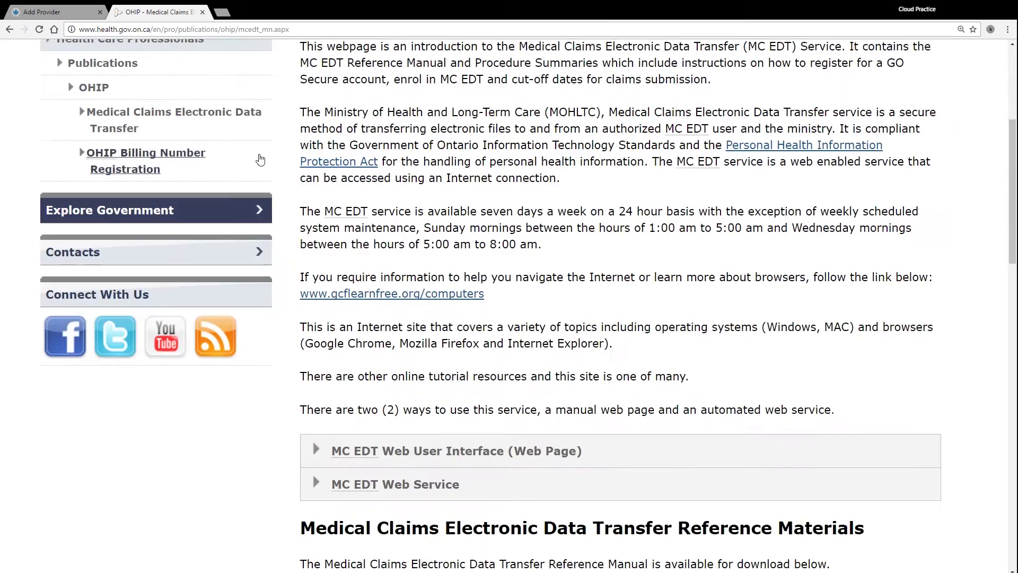
scroll(259, 158, "down", 13)
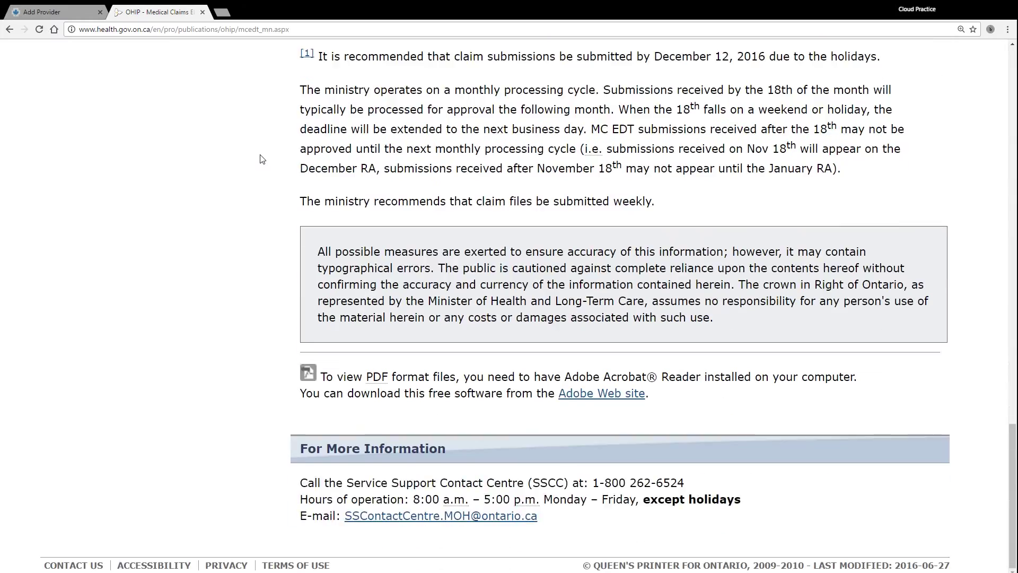
Review the support centre phone line and contact e-mail, then close the OHIP page
left_click_drag(301, 484, 689, 488)
left_click(580, 526)
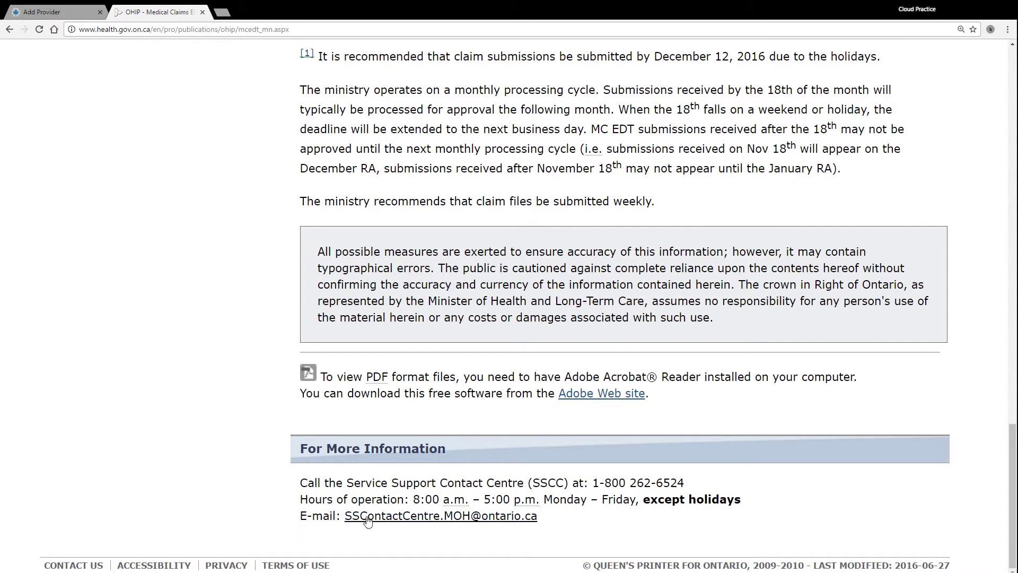
left_click_drag(343, 516, 583, 515)
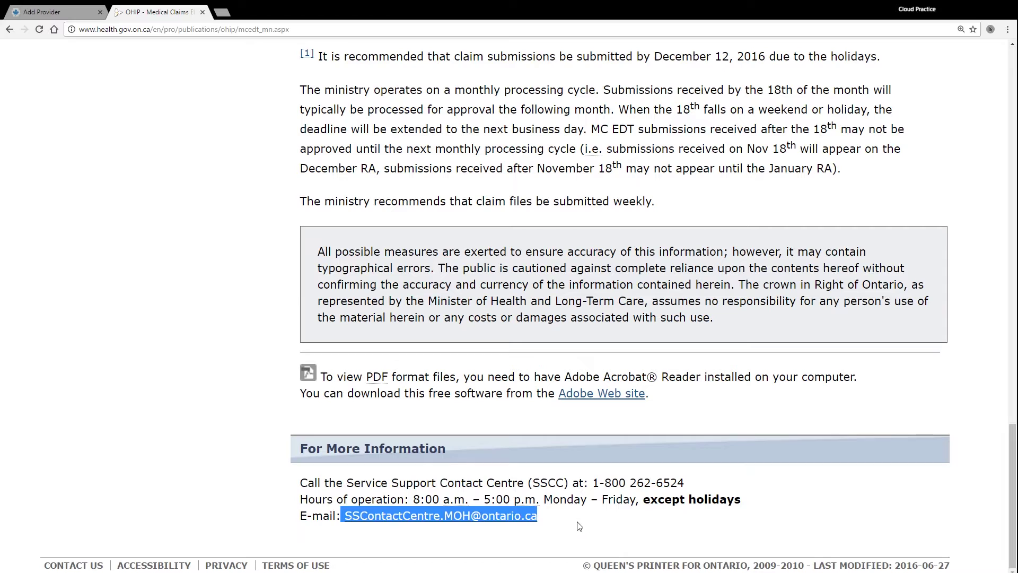
left_click(575, 524)
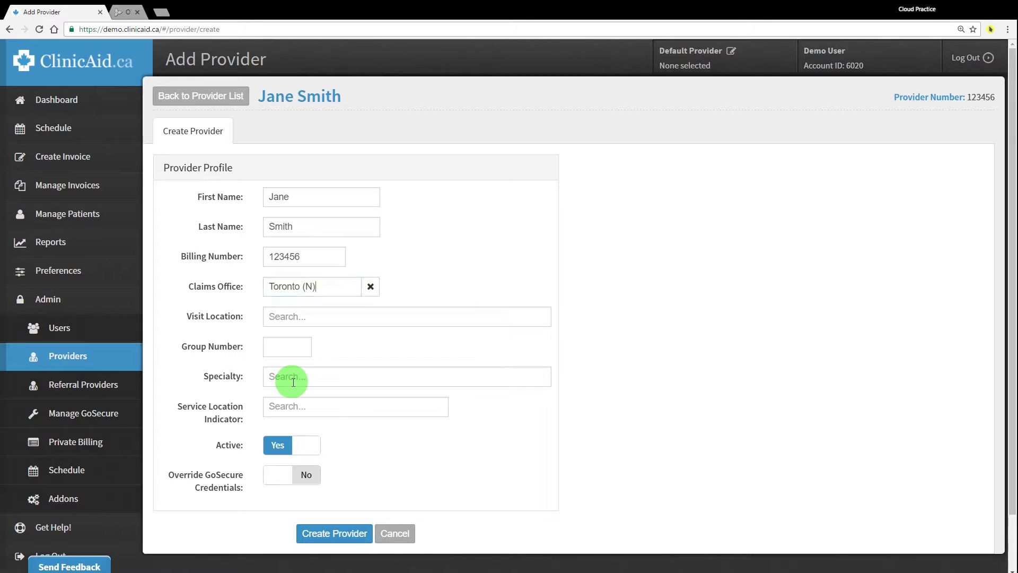
key("ctrl+w")
left_click(302, 317)
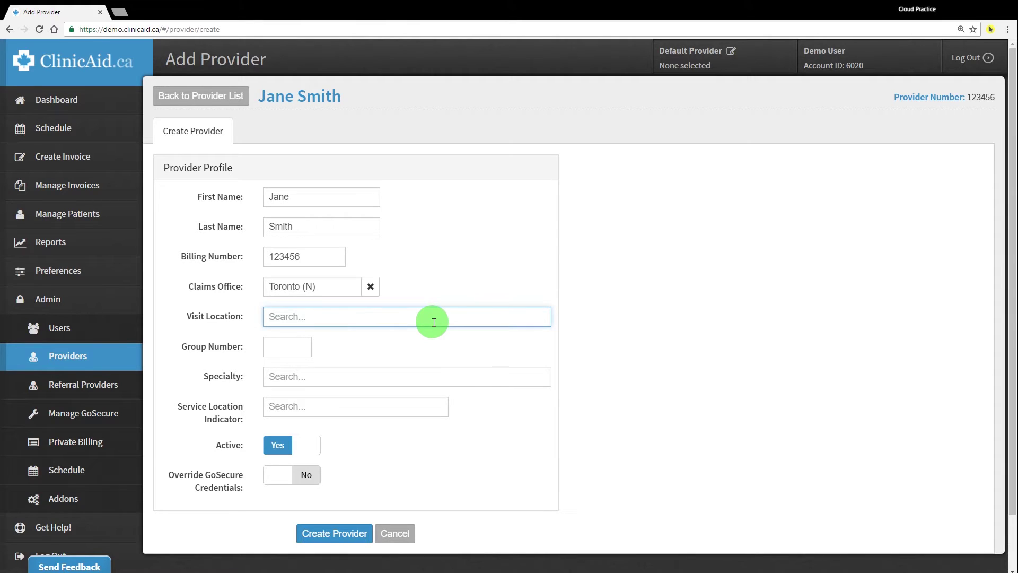
Search 'toronto' and pick TORONTO (1305) - EATONVILLE CARE CENTRE as Visit Location
type("to")
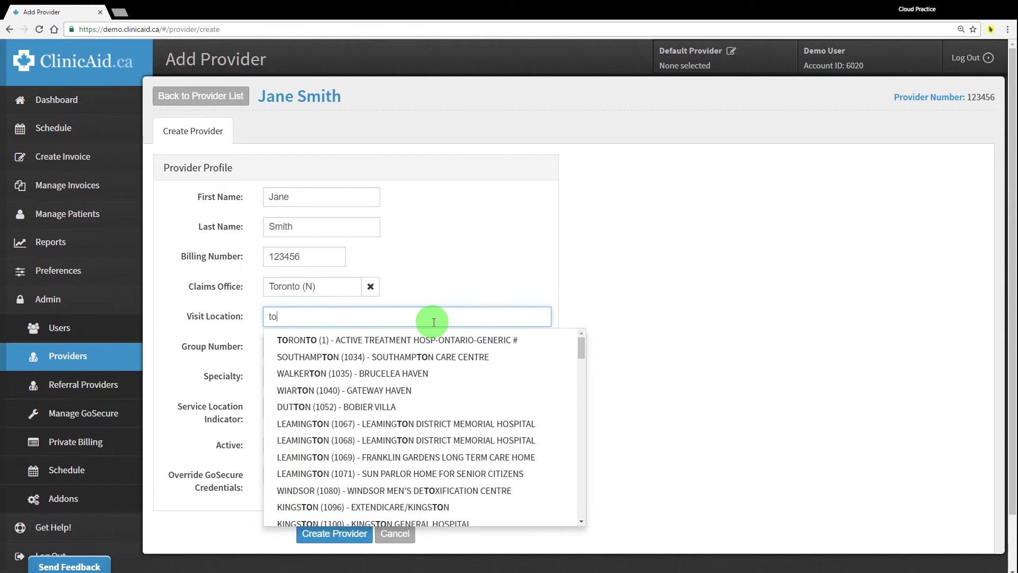
type("ront")
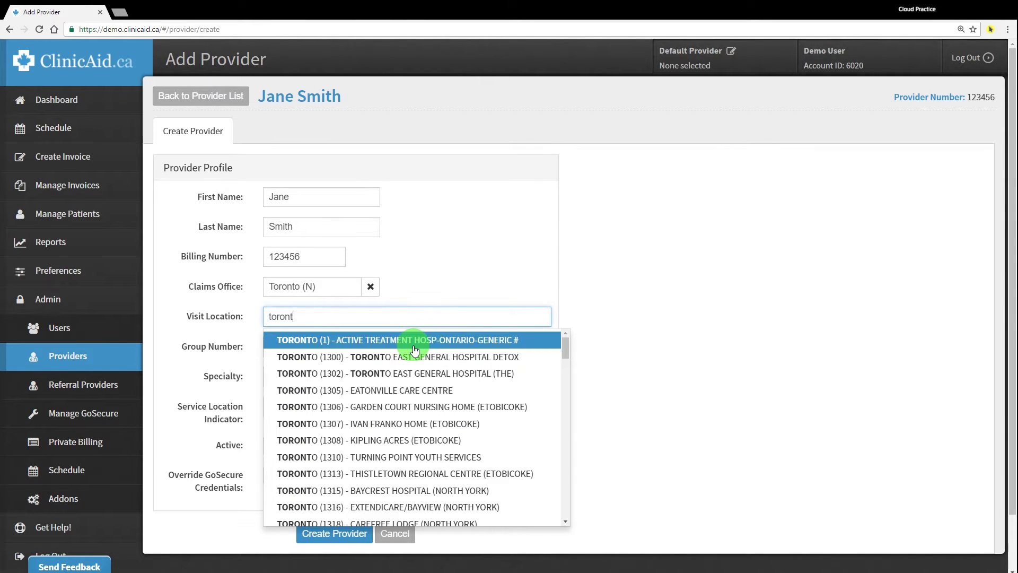
type("o")
scroll(414, 366, "down", 3)
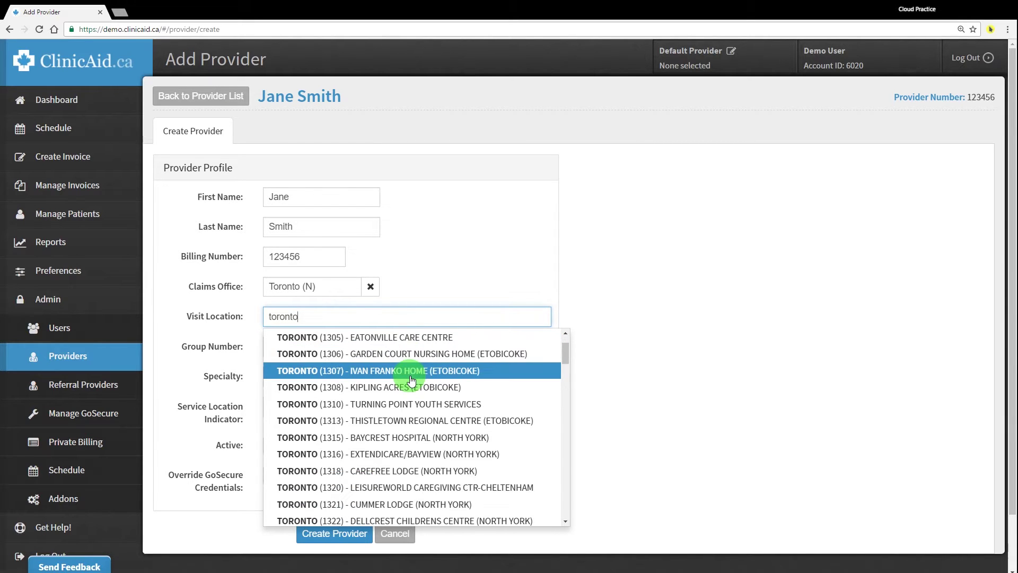
scroll(411, 381, "down", 10)
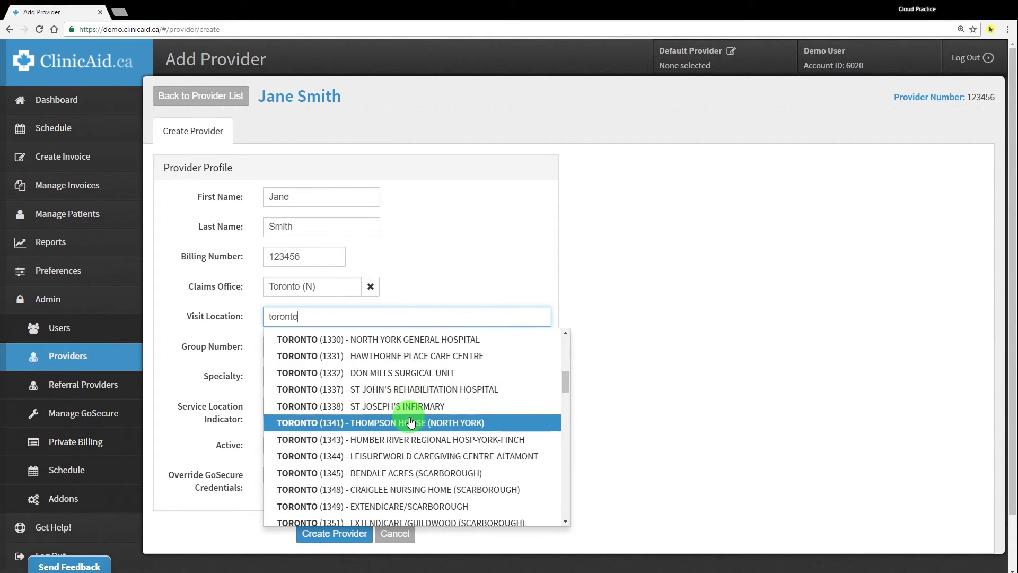
scroll(410, 421, "up", 5)
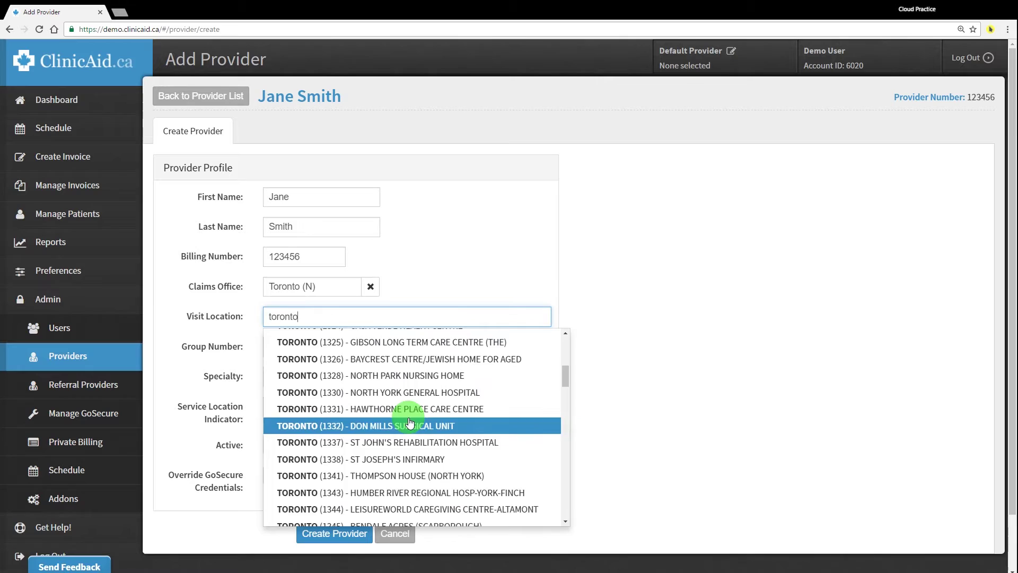
scroll(410, 419, "up", 3)
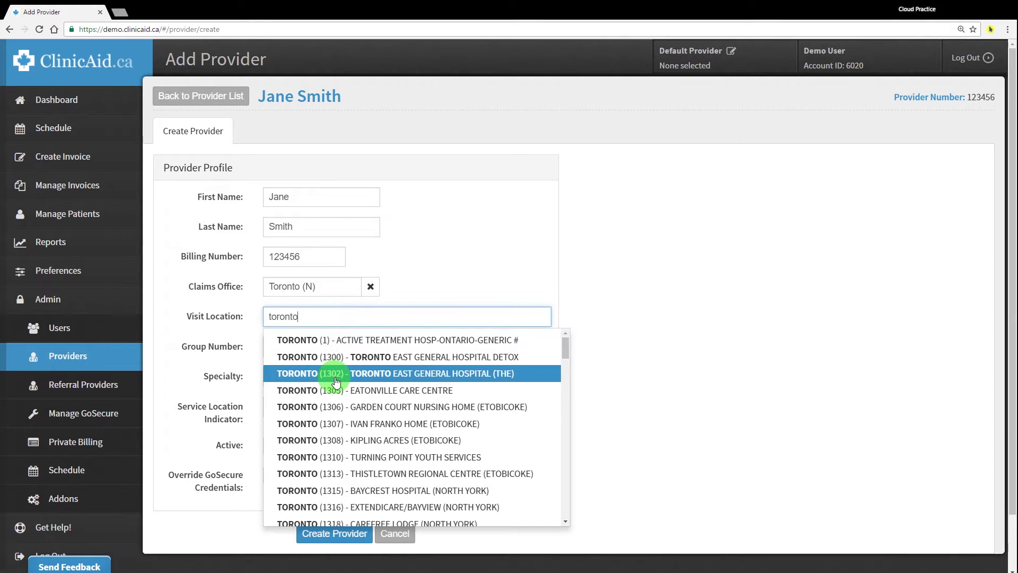
left_click(363, 391)
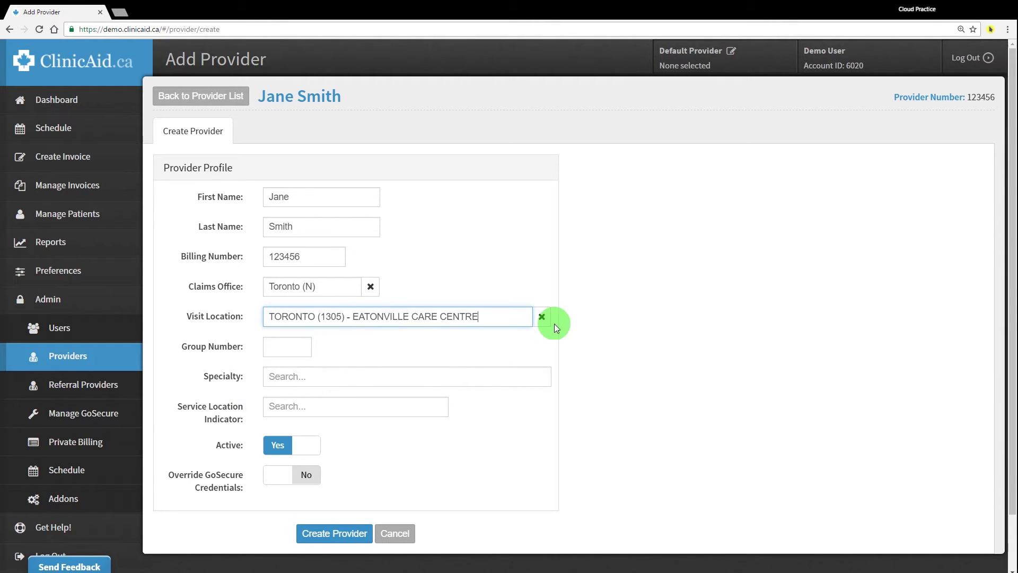
Replace the Visit Location with (0000) - No Location
left_click(542, 317)
type("0000")
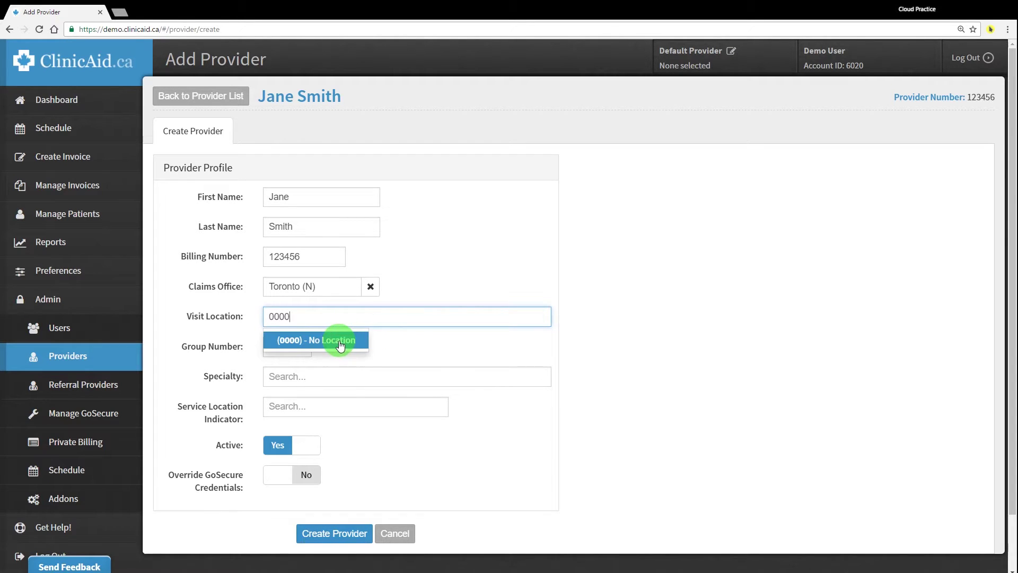
left_click(344, 339)
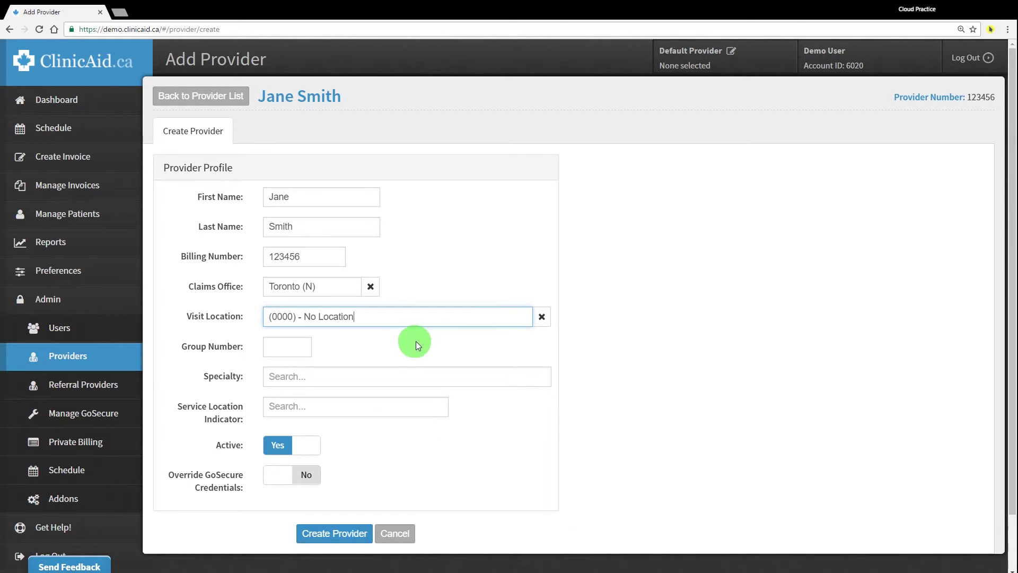
left_click(273, 347)
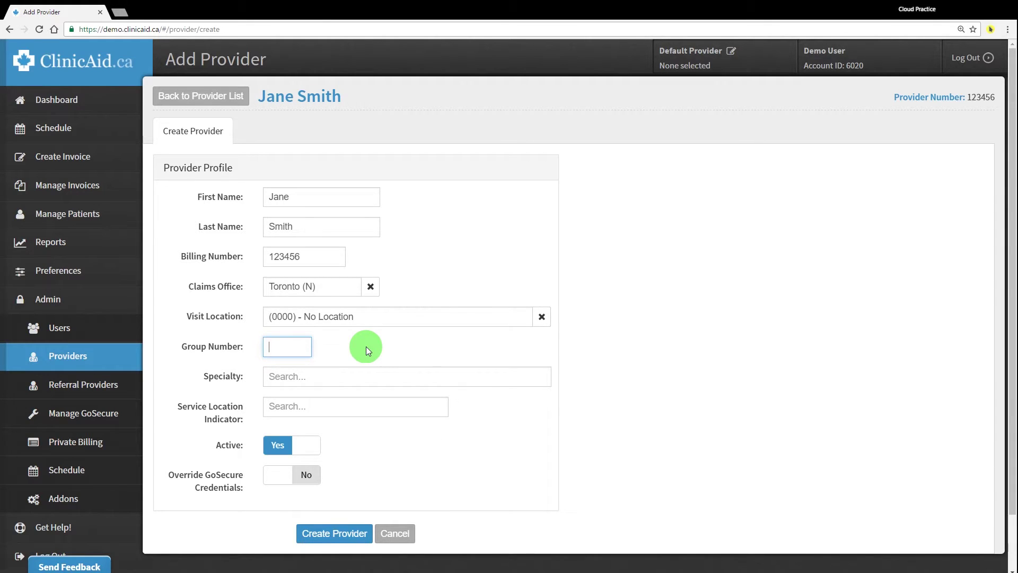
Leave Group Number blank and set Specialty to Family Practice and Practice In General (00)
type("1234")
key("BackSpace")
key("BackSpace")
key("BackSpace")
key("BackSpace")
left_click(333, 378)
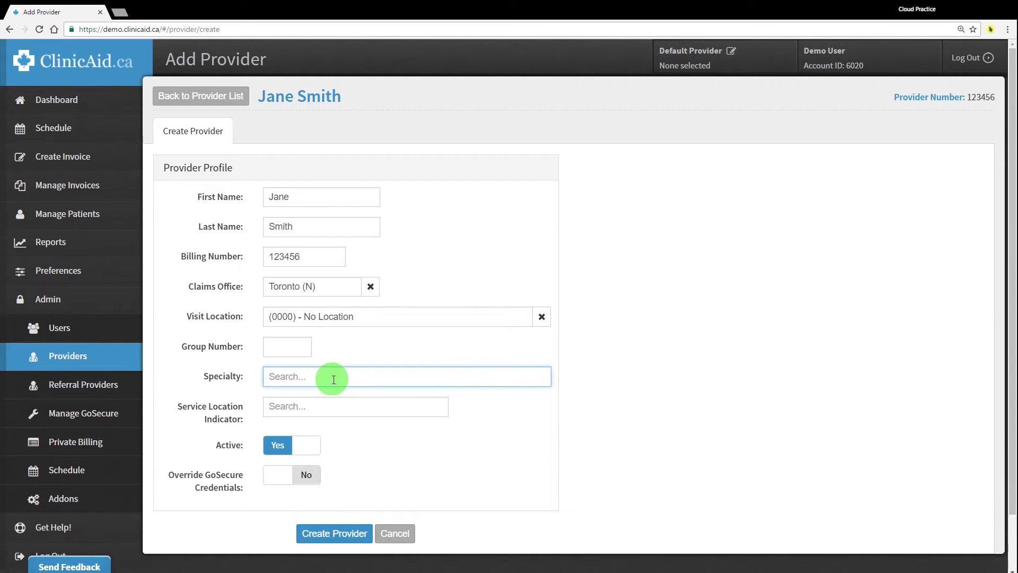
type("00")
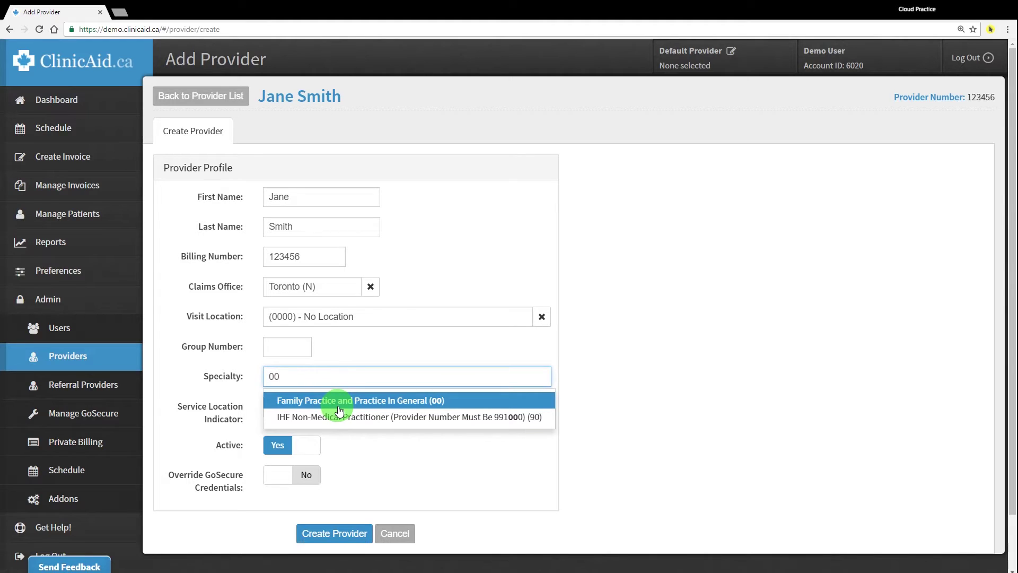
key("BackSpace")
key("BackSpace")
type("19")
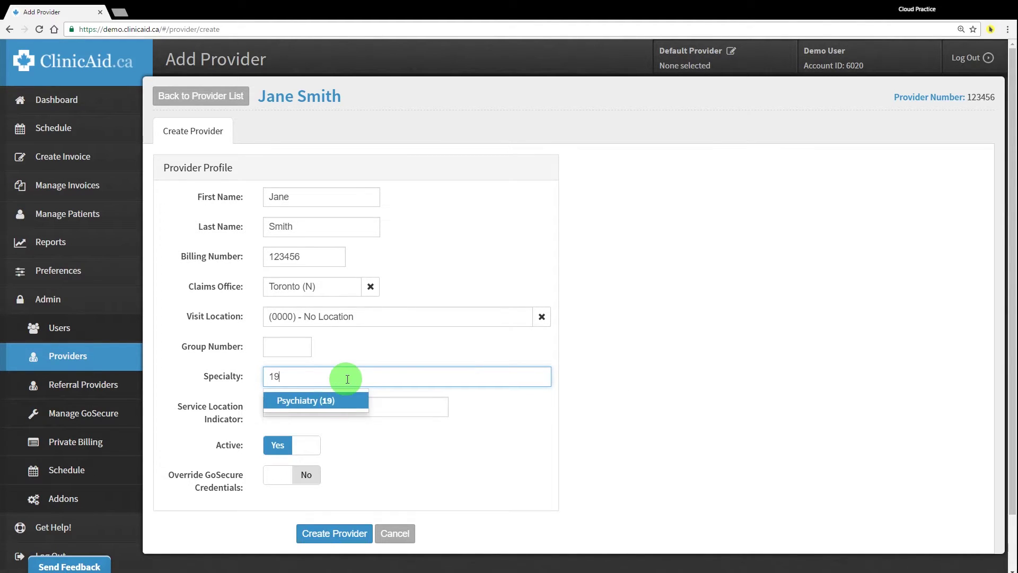
key("BackSpace")
key("BackSpace")
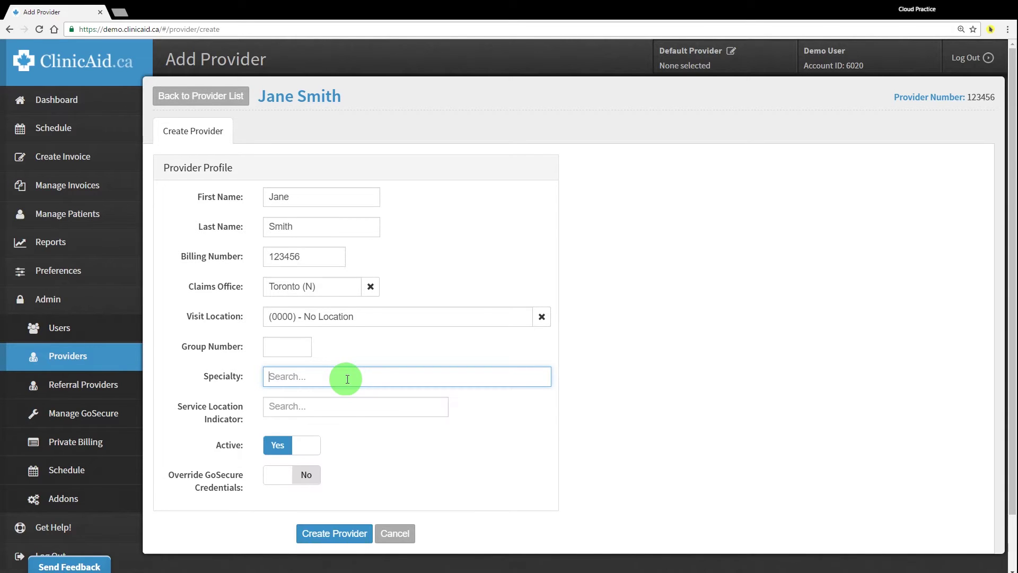
type("1")
scroll(393, 456, "down", 3)
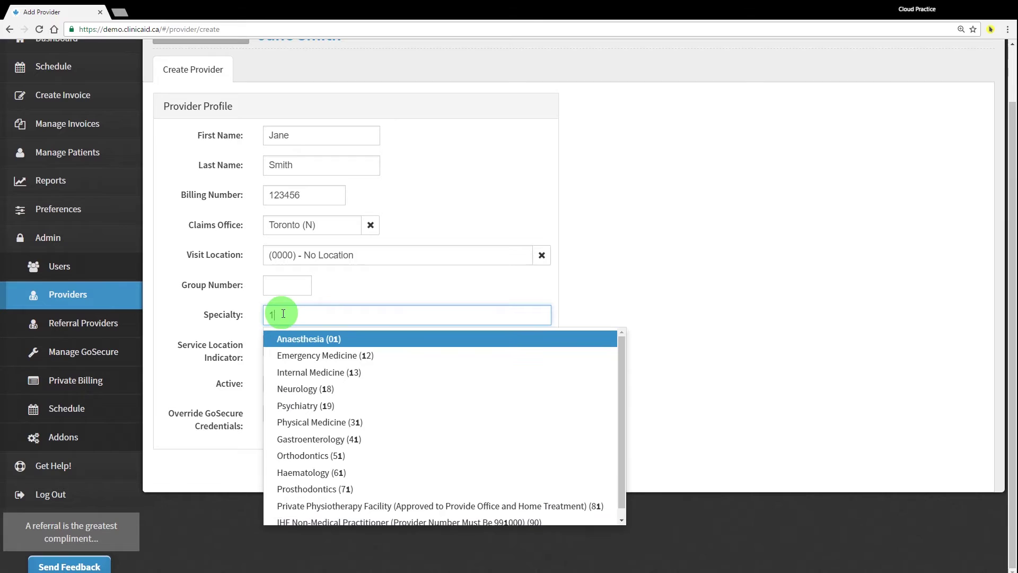
key("BackSpace")
type("00")
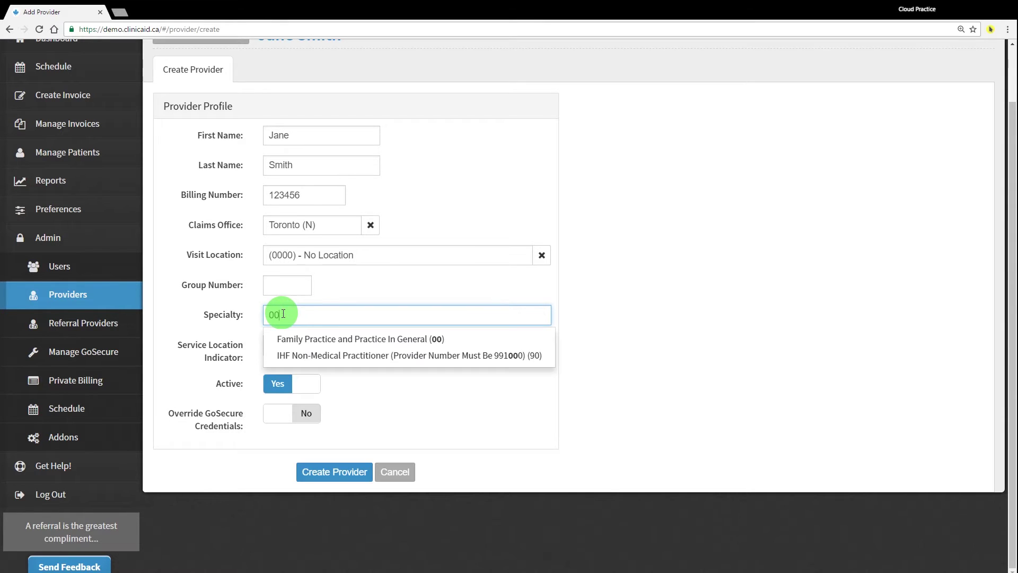
left_click(324, 340)
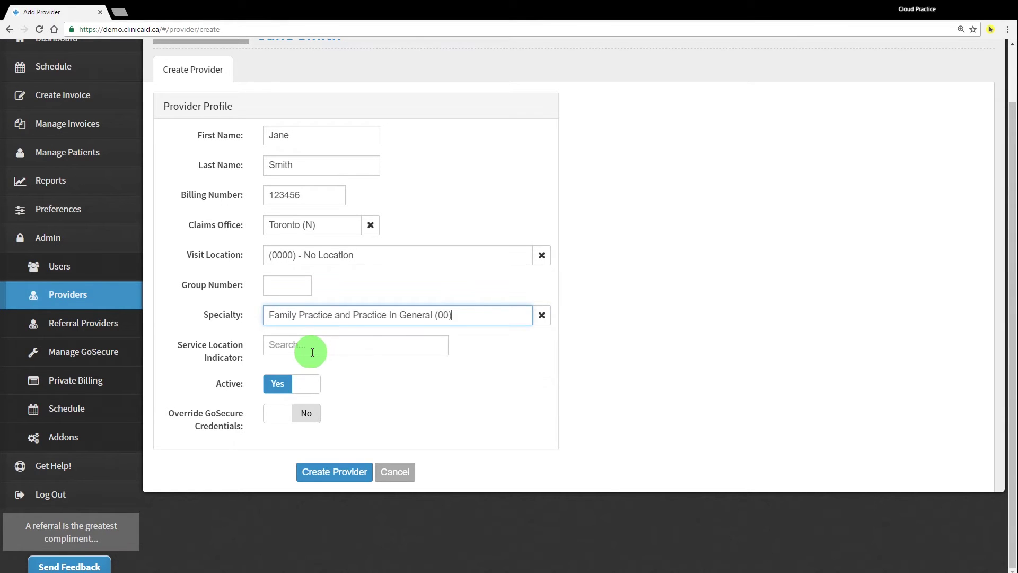
Choose Not Applicable (3821) as the provider's Service Location Indicator
left_click(306, 345)
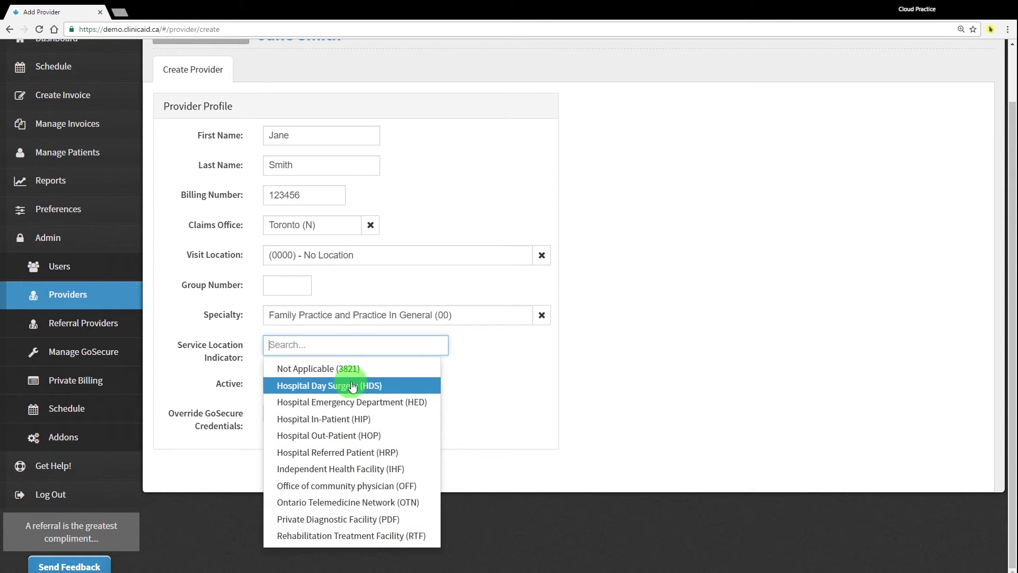
left_click(370, 367)
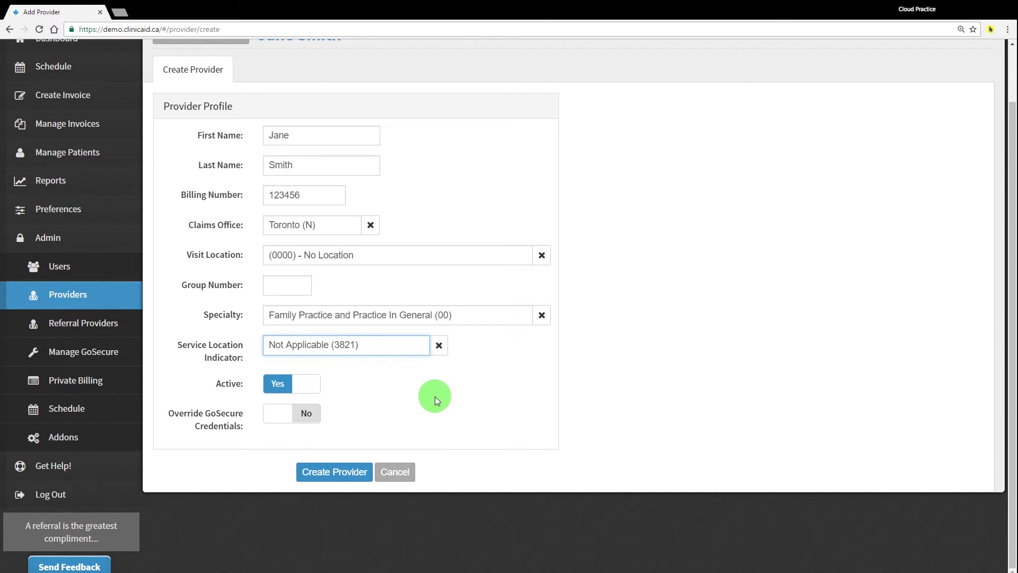
left_click(383, 393)
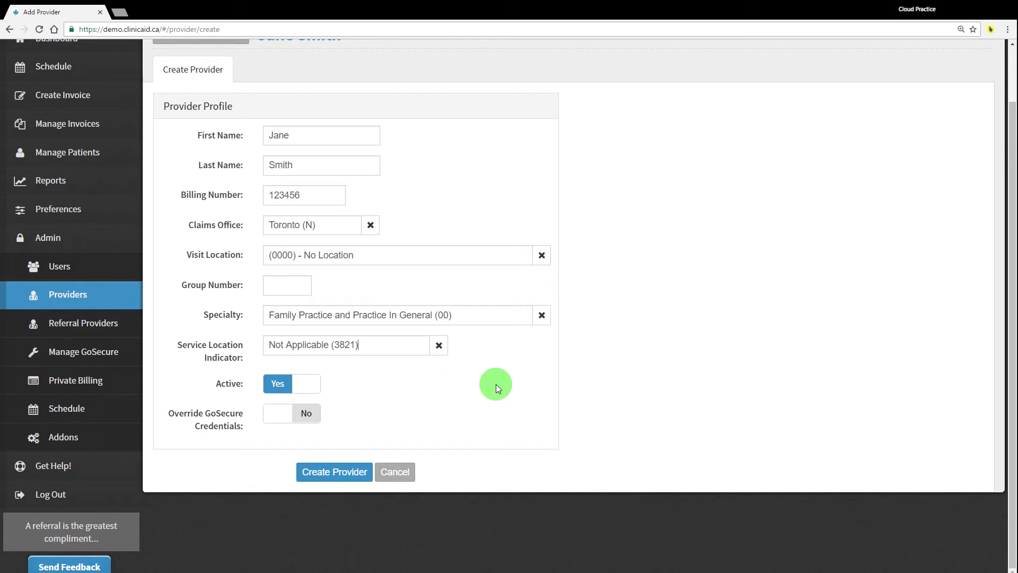
key("shift+Tab")
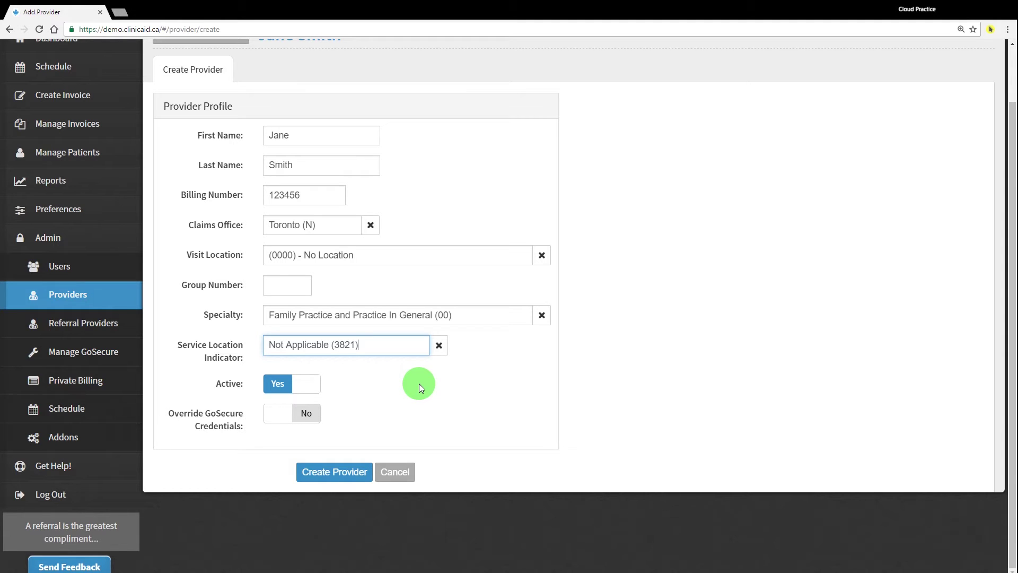
scroll(419, 384, "up", 2)
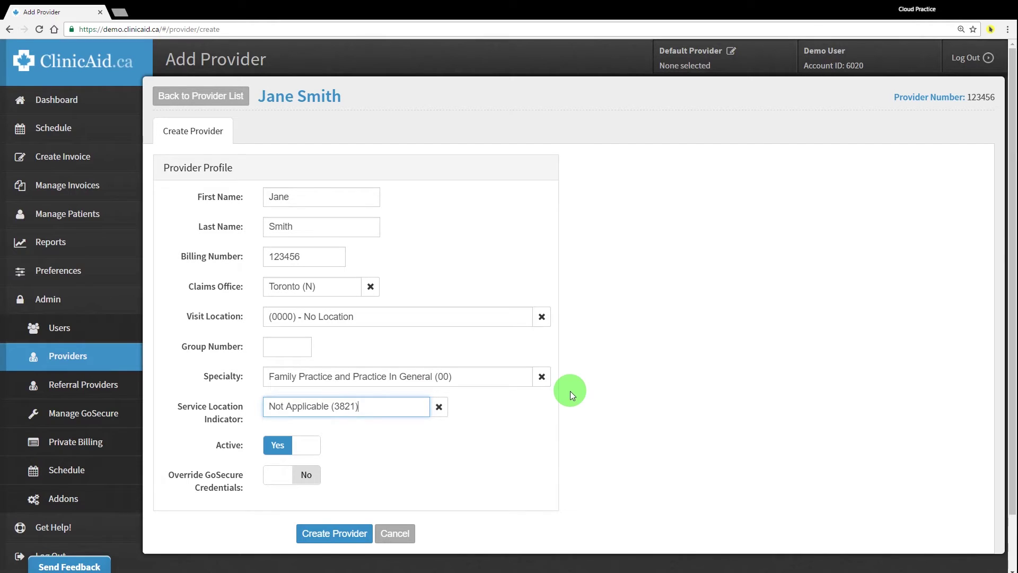
left_click(101, 276)
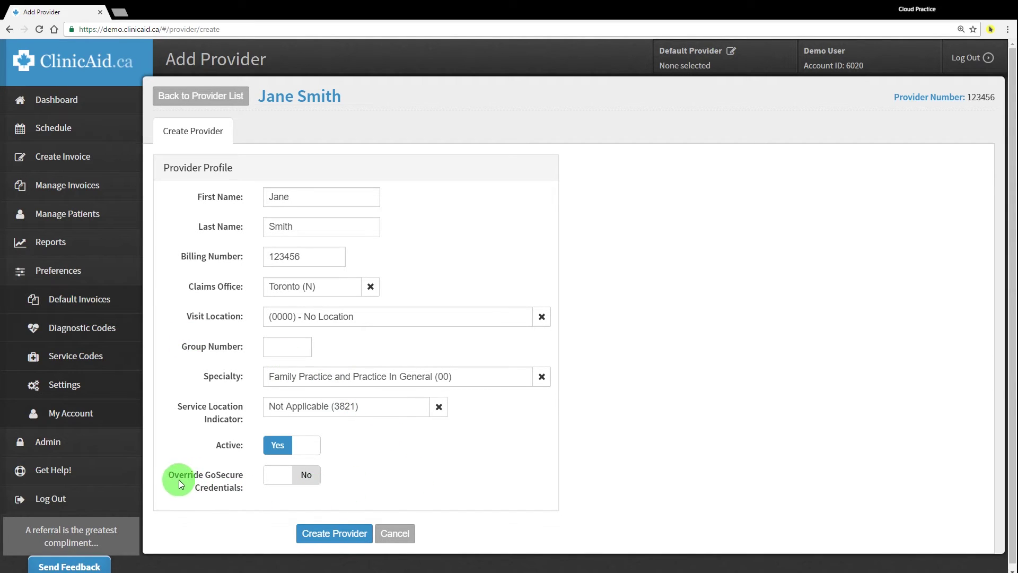
left_click_drag(168, 474, 239, 485)
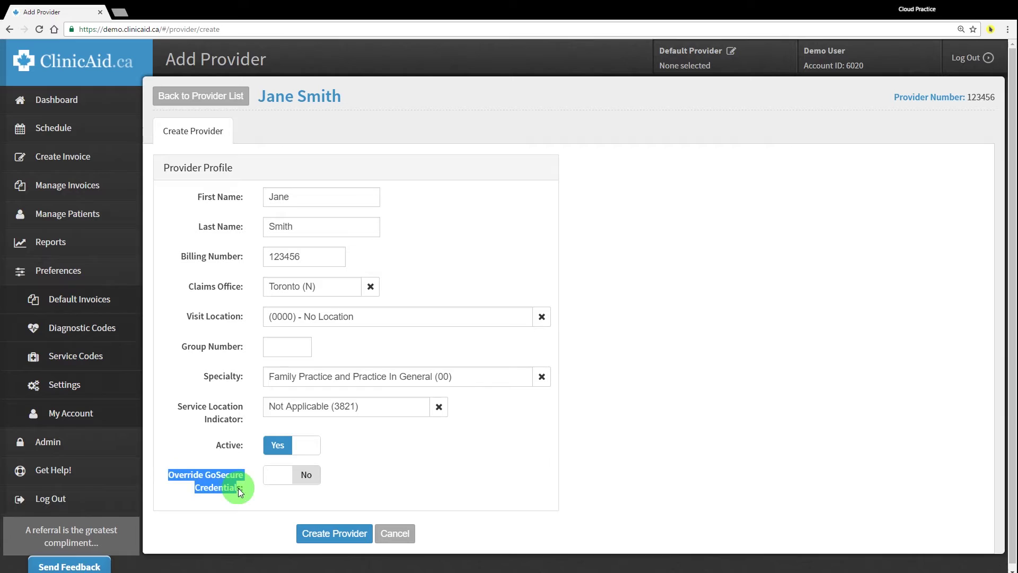
left_click(243, 494)
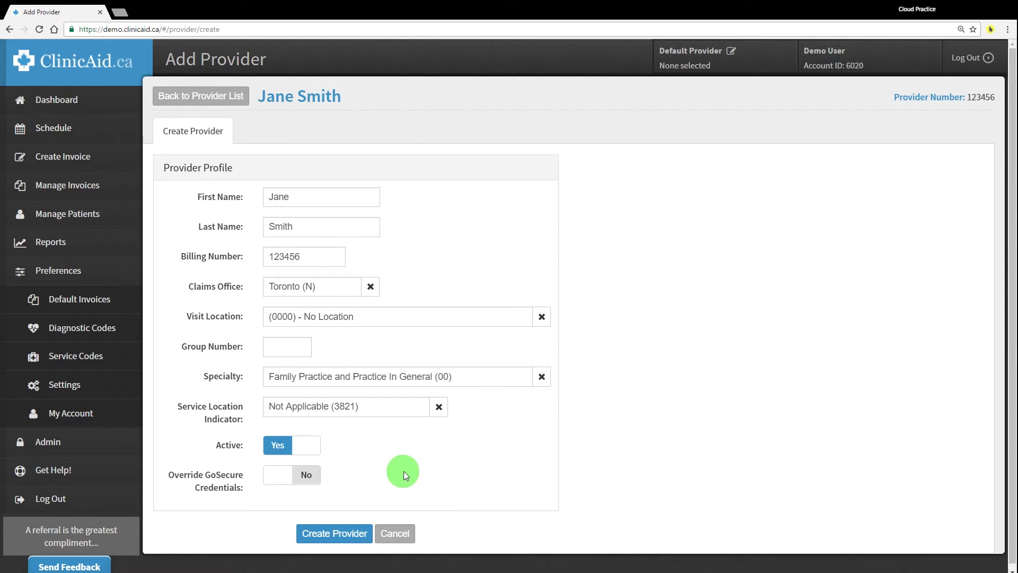
scroll(403, 471, "down", 1)
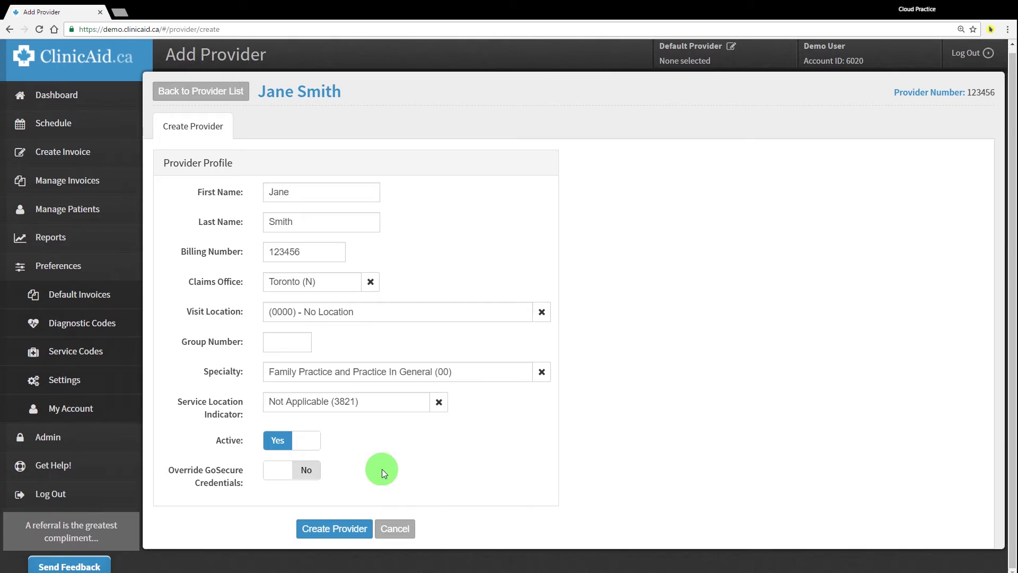
left_click(56, 440)
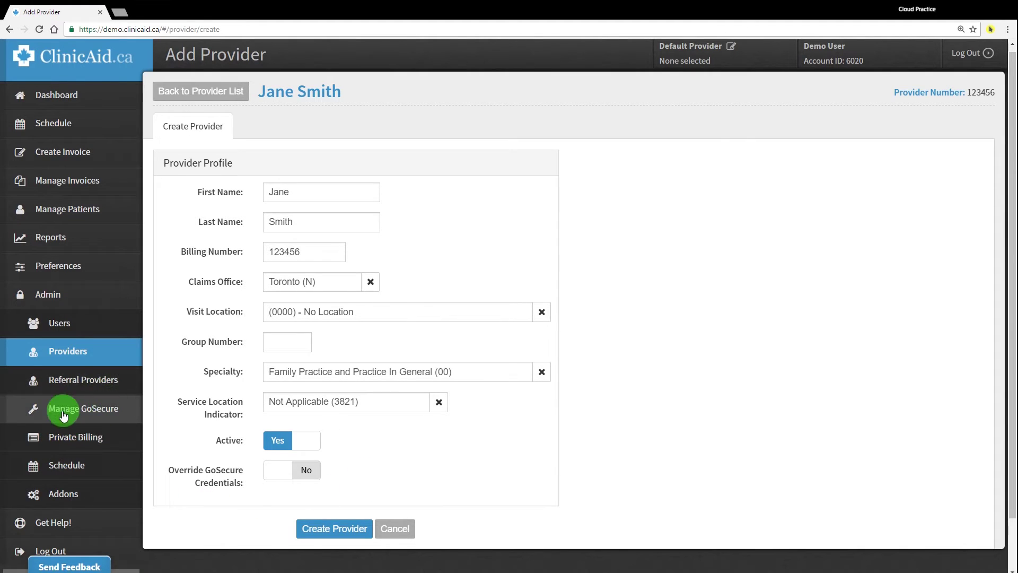
Set Override GoSecure Credentials back to No and create the provider
left_click(279, 470)
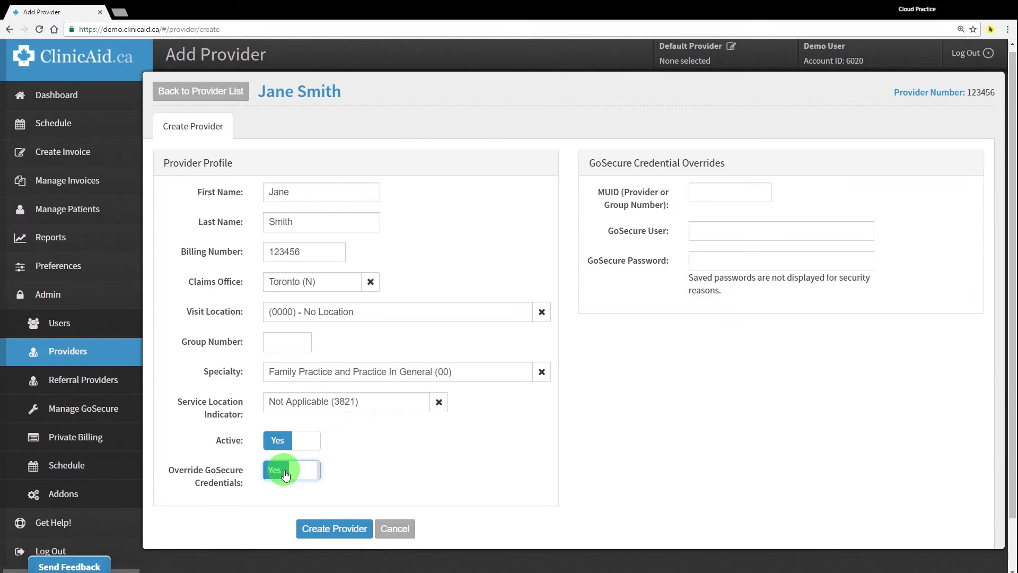
left_click(709, 189)
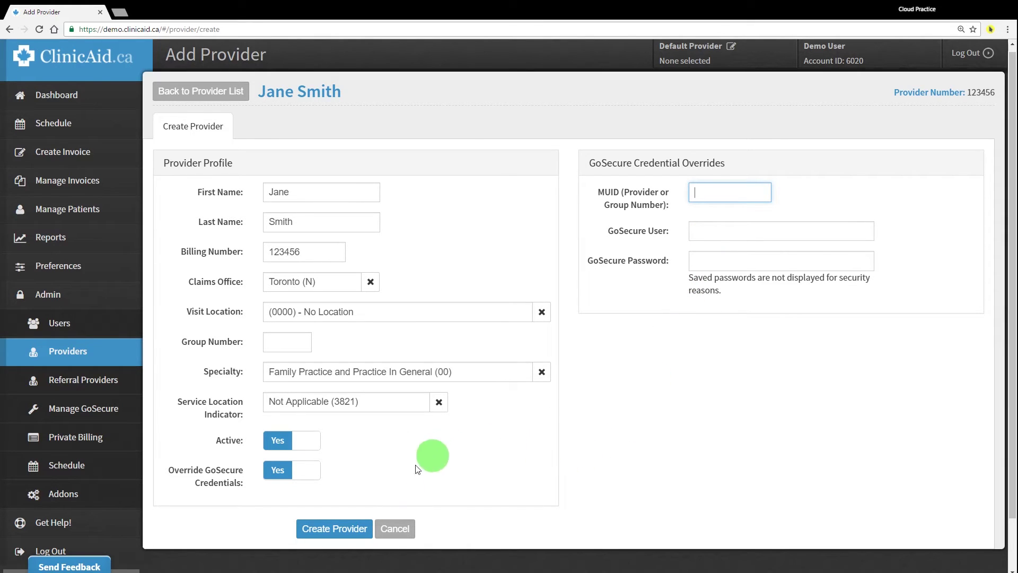
left_click(276, 473)
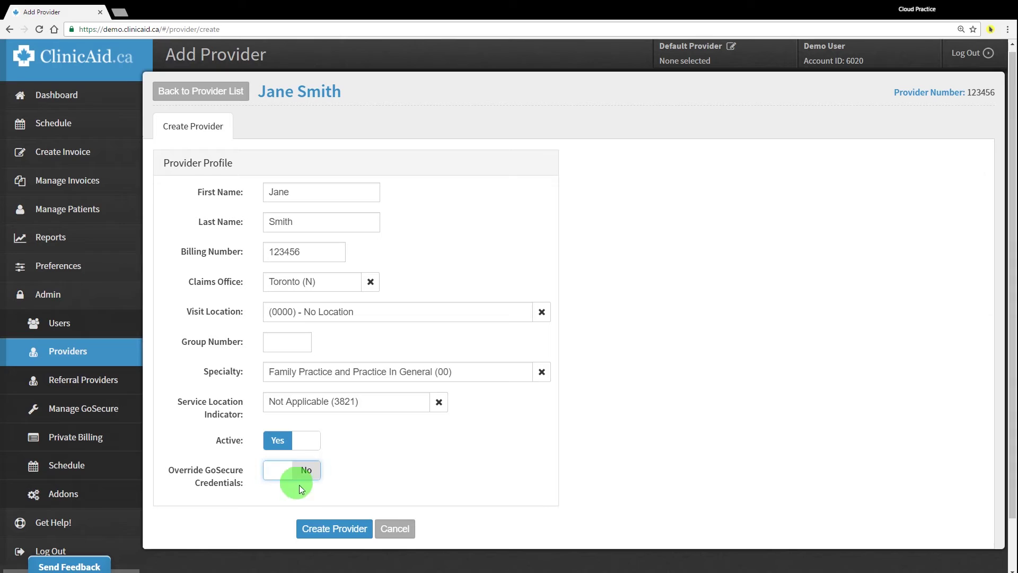
left_click(330, 533)
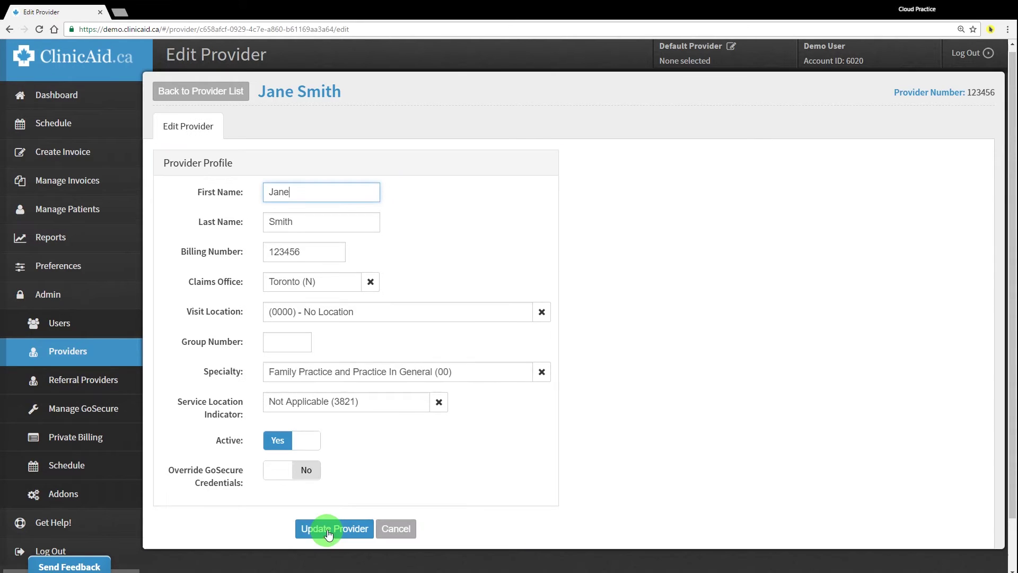
View the new provider's profile, open Edit, and cancel without changes
left_click(212, 91)
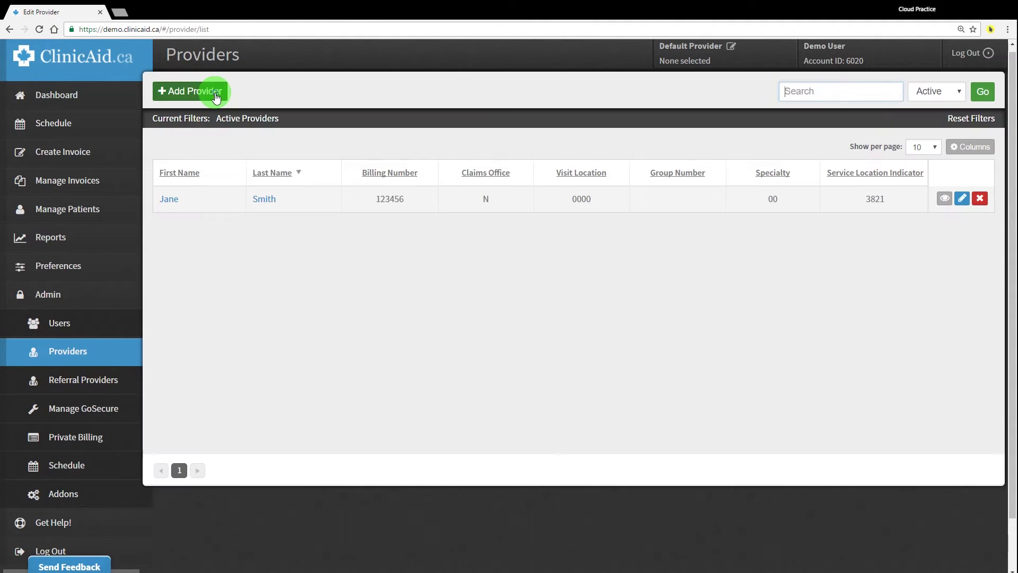
left_click(170, 204)
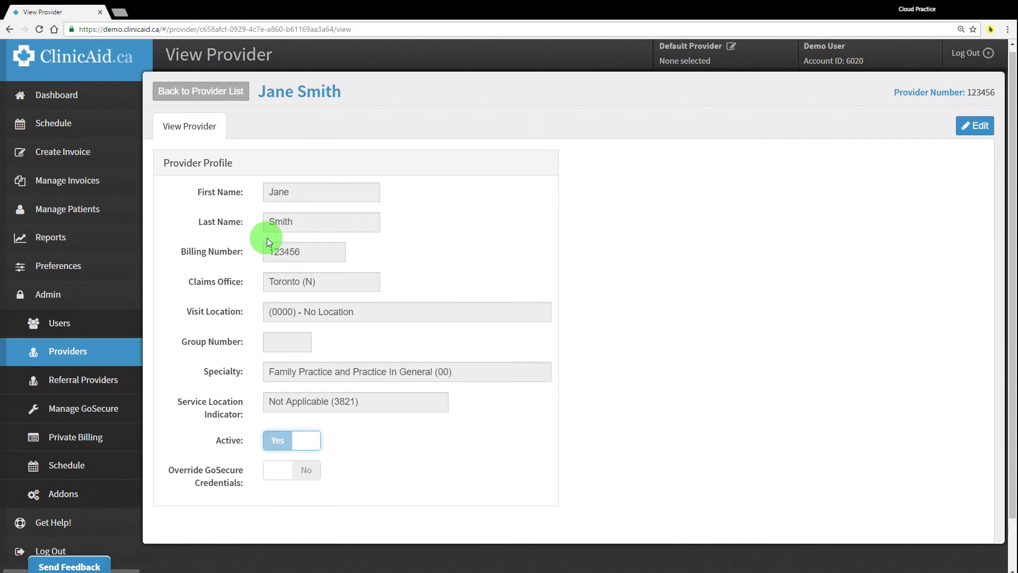
left_click(982, 124)
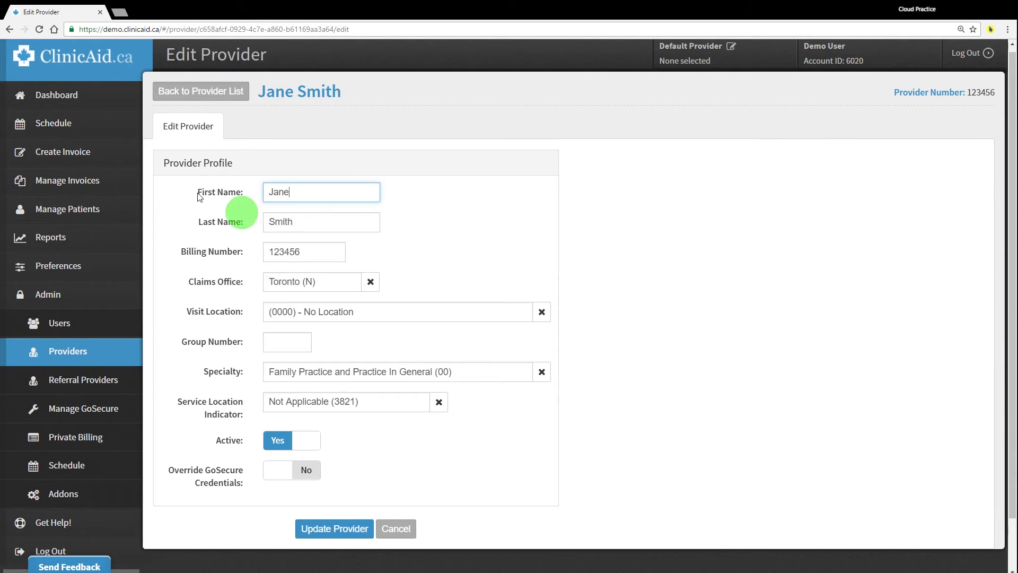
scroll(255, 239, "down", 1)
left_click(396, 471)
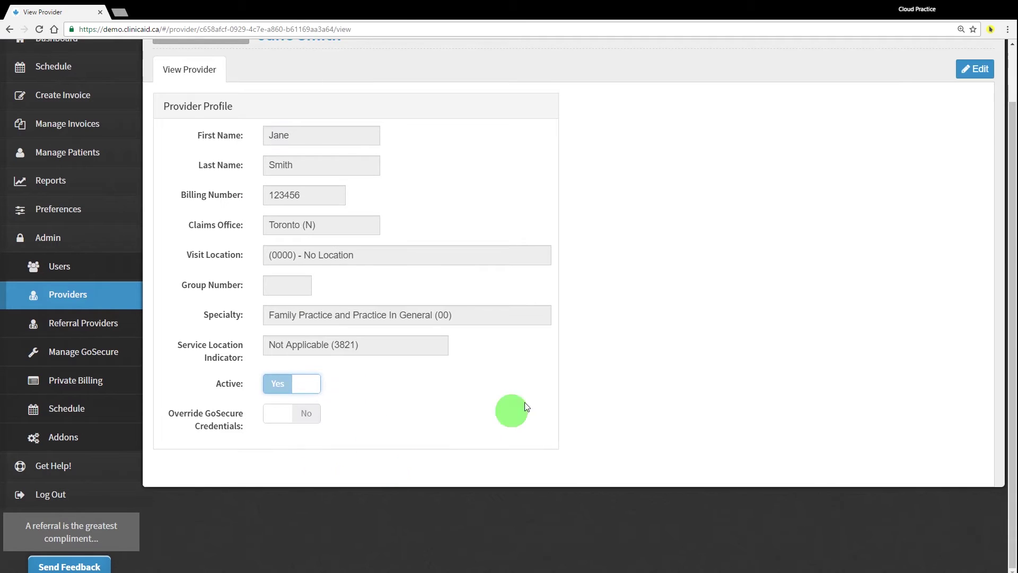
scroll(200, 125, "up", 1)
left_click(200, 94)
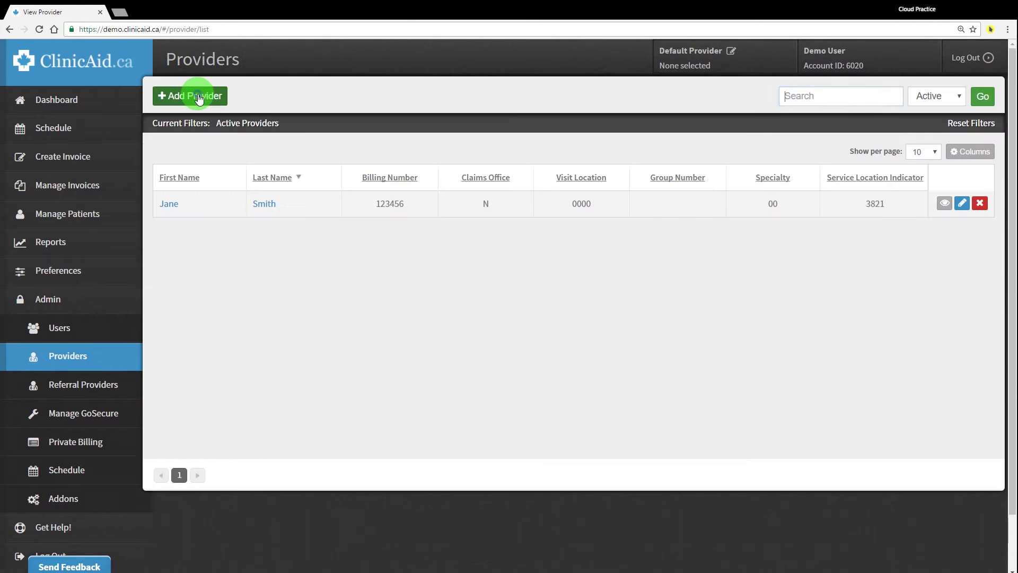
Reopen the provider's edit page from the list's pencil icon, then return to the Providers list
left_click(962, 203)
scroll(472, 211, "down", 1)
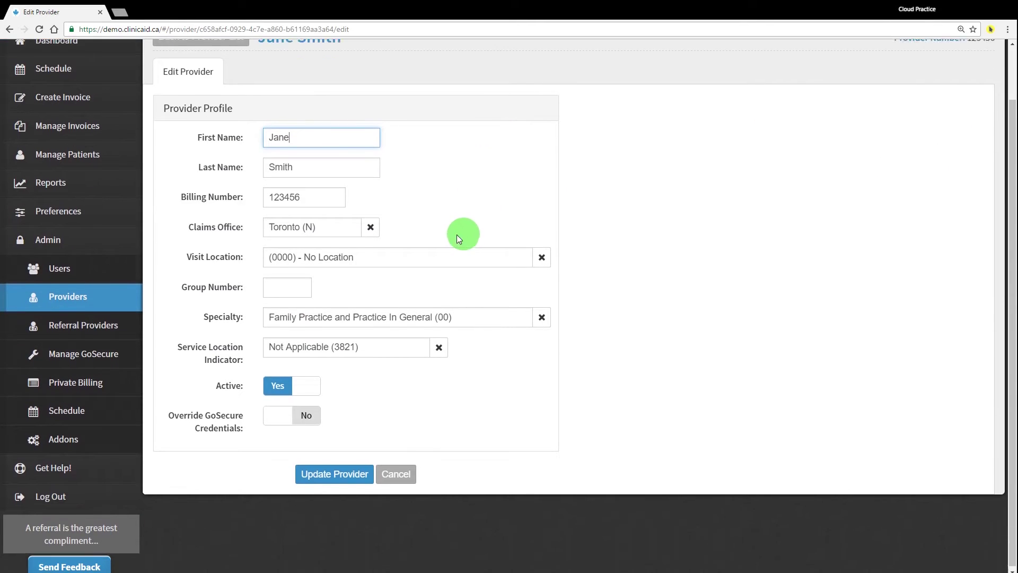
scroll(457, 234, "up", 1)
left_click(223, 95)
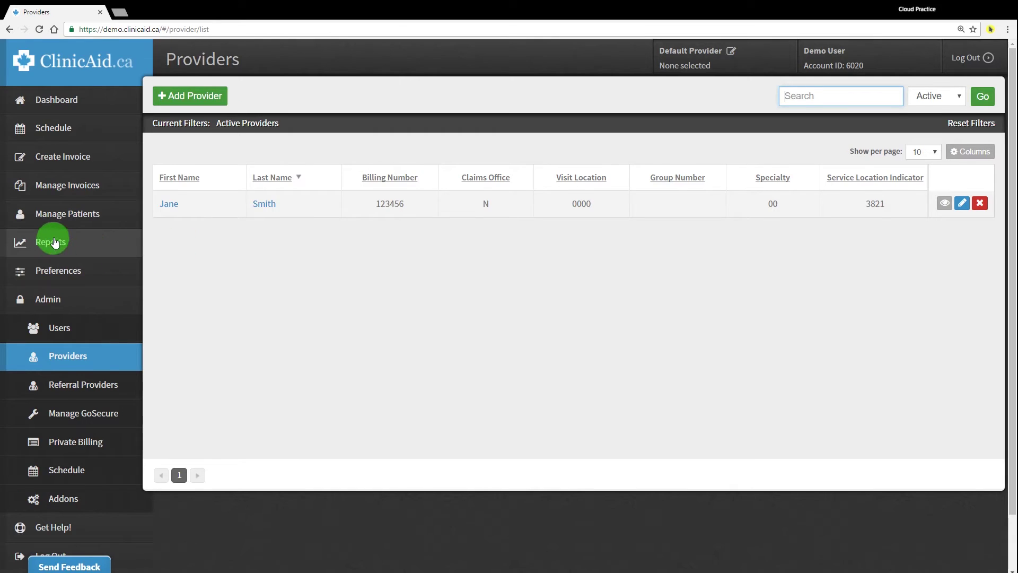
scroll(76, 223, "down", 1)
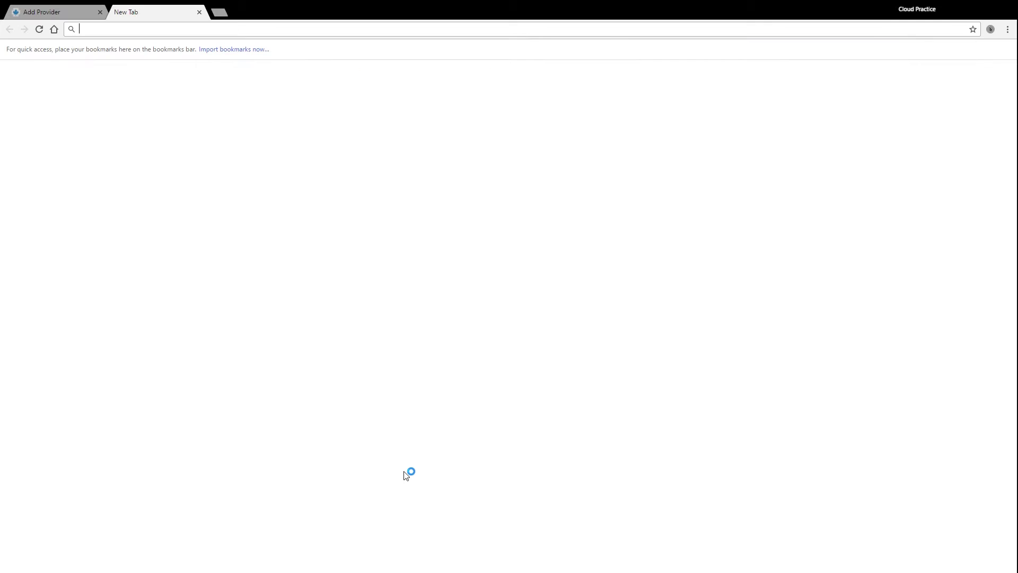
Search for the GoSecure login page, then close the GO Secure Login tab
type("gosec")
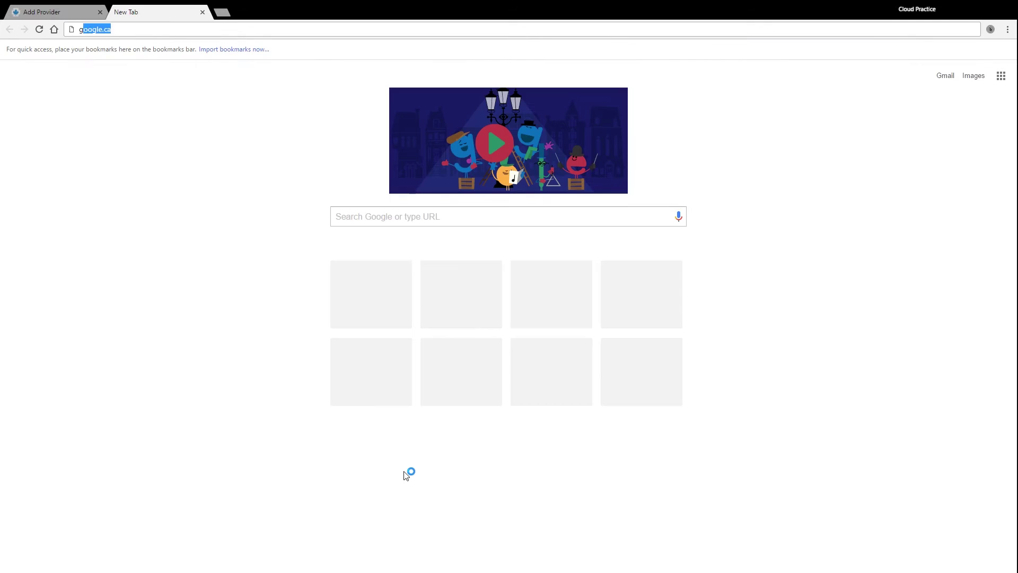
key("Return")
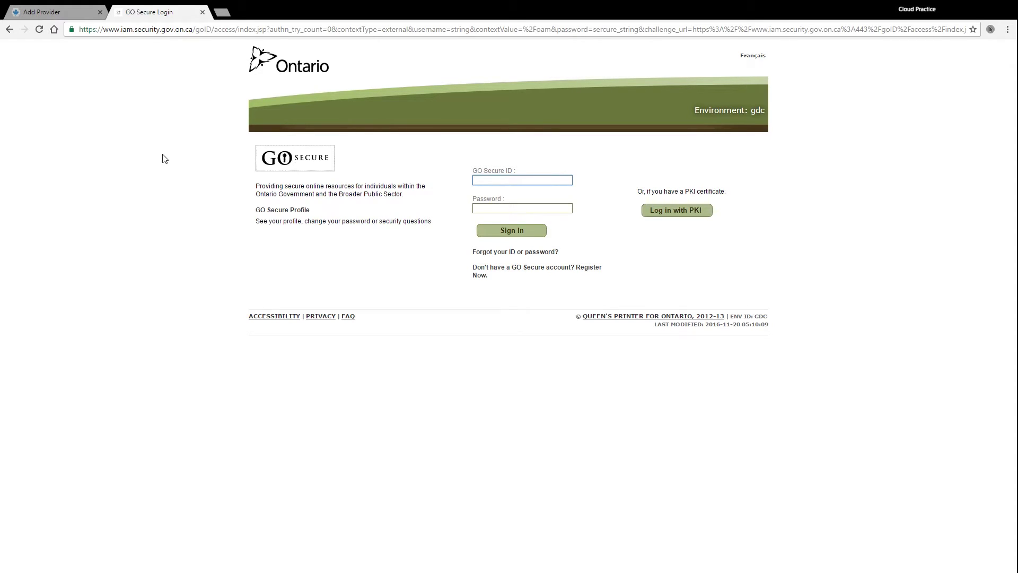
left_click(202, 12)
Google 'mc edt' in a new tab
key("ctrl+t")
type("mc")
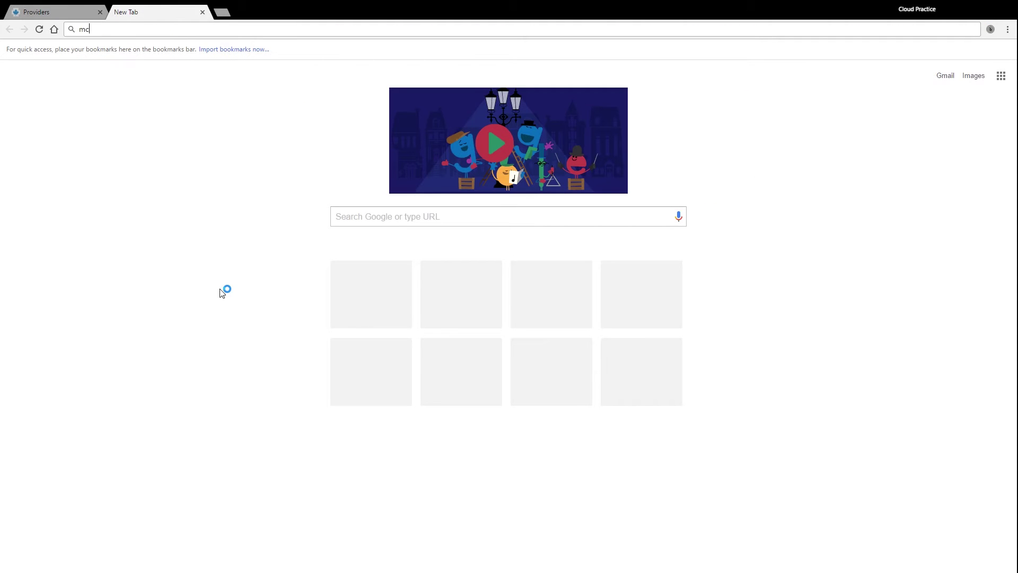
type(" edt")
key("Return")
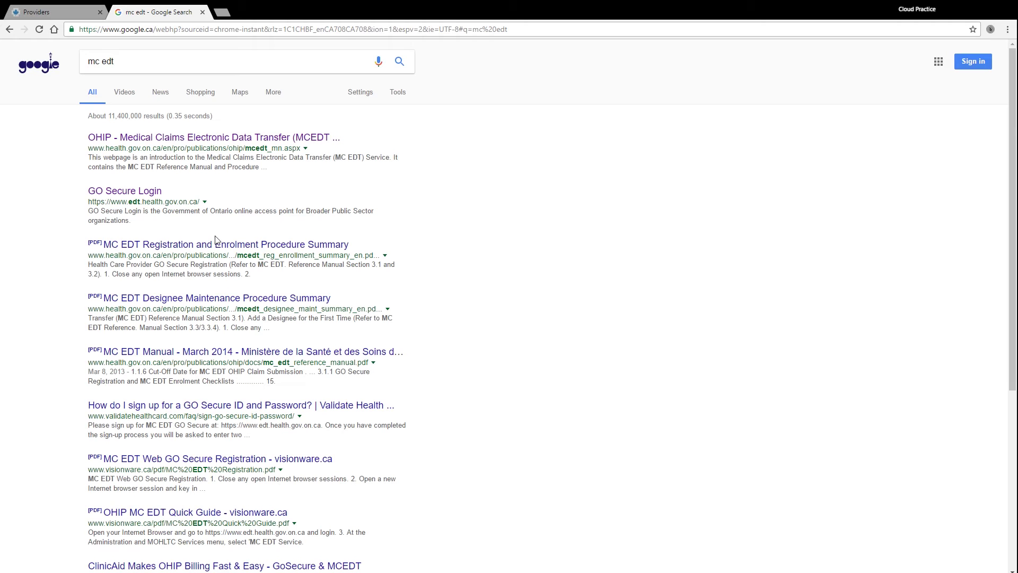
Open the OHIP MCEDT page and highlight its For More Information support contact details
left_click(196, 137)
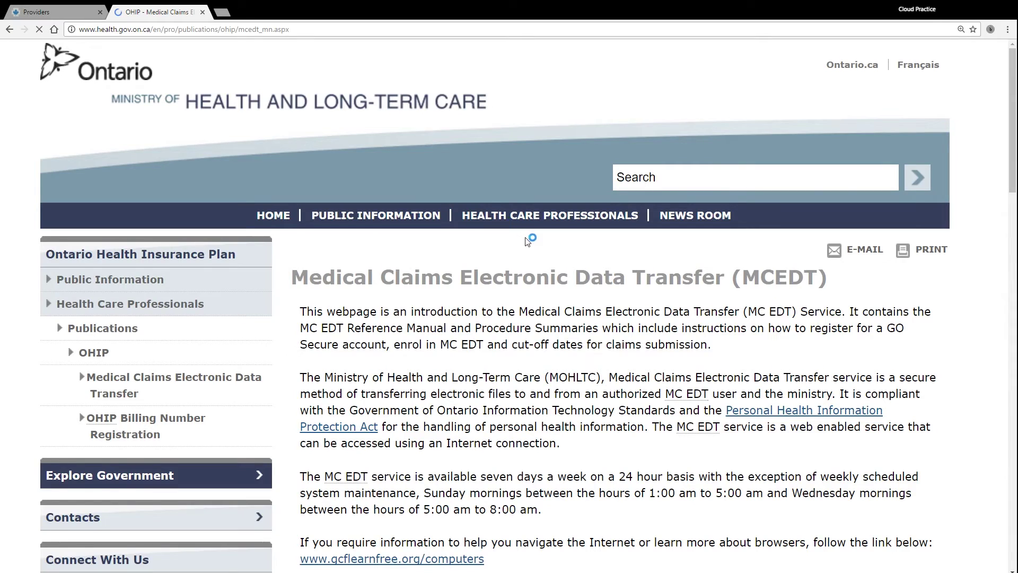
scroll(459, 345, "down", 20)
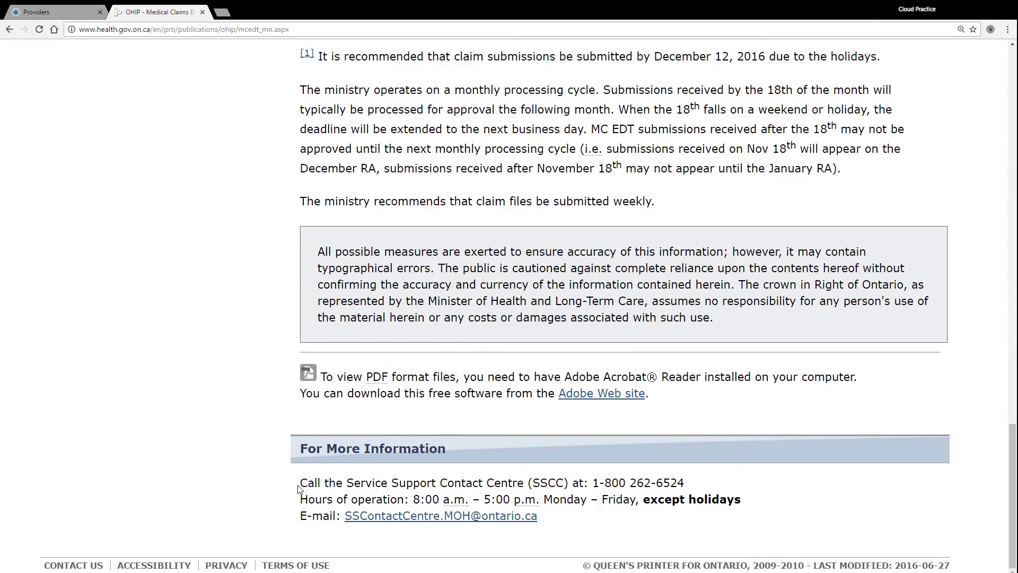
left_click_drag(298, 488, 595, 527)
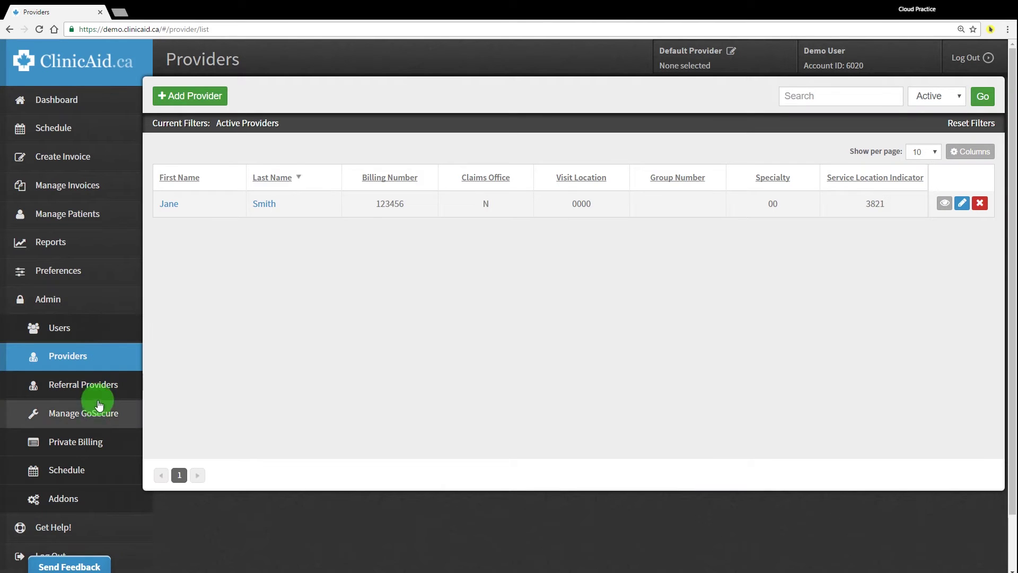
Save GoSecure MUID 123456 with the account password, and highlight the pending validation notice
left_click(103, 419)
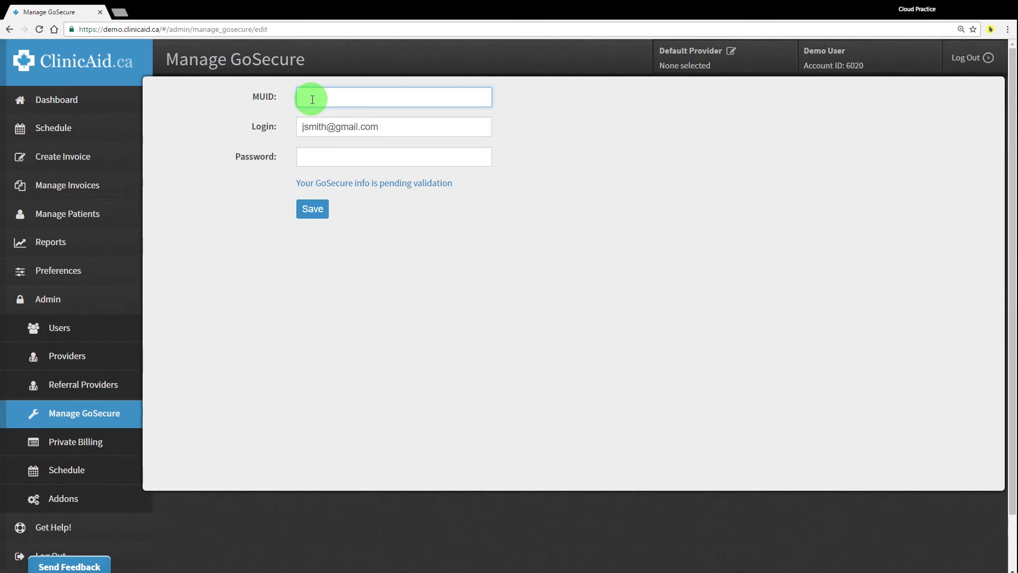
left_click_drag(391, 126, 292, 131)
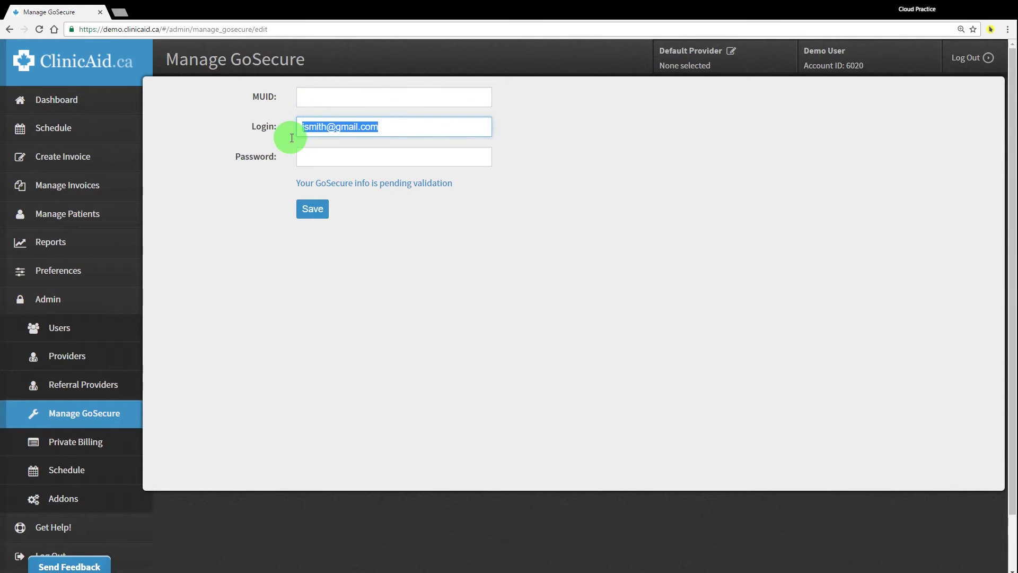
left_click(319, 95)
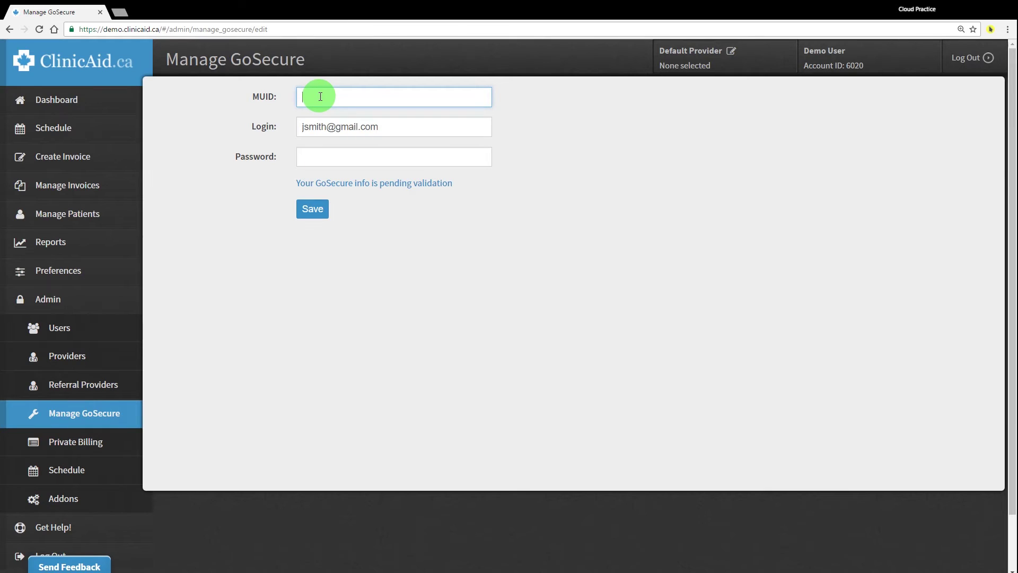
type("123456")
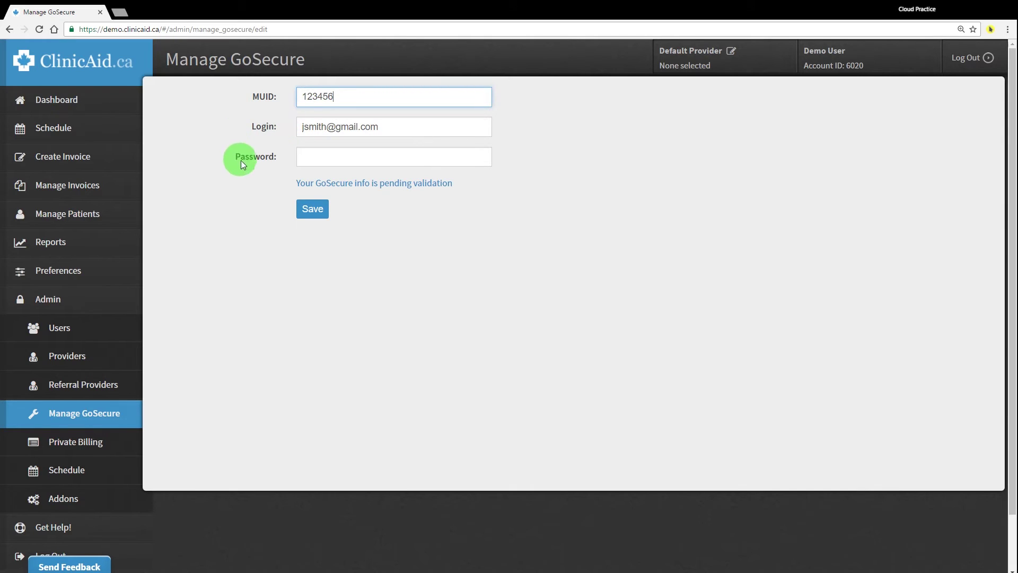
left_click(331, 157)
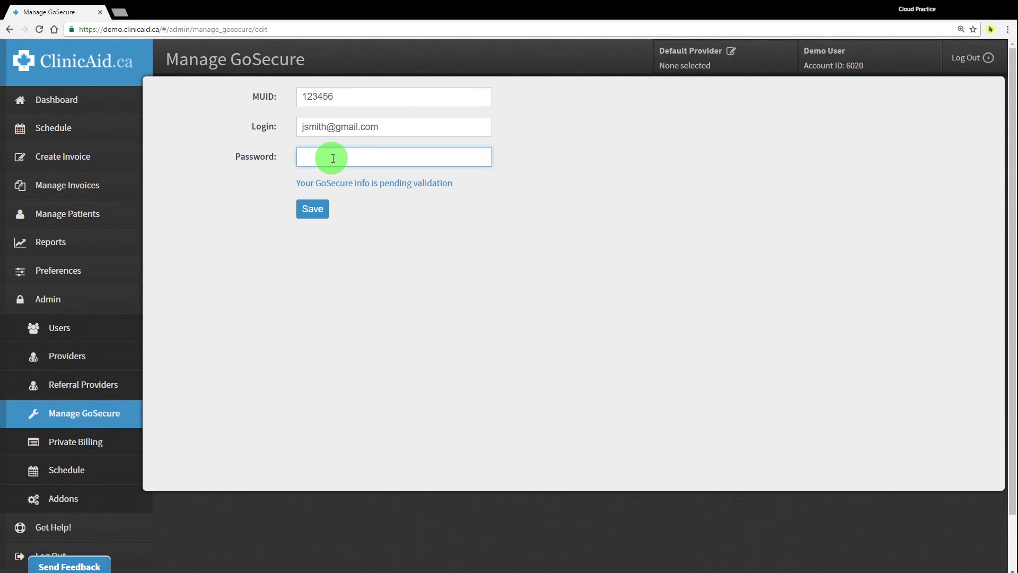
type("password")
left_click(315, 210)
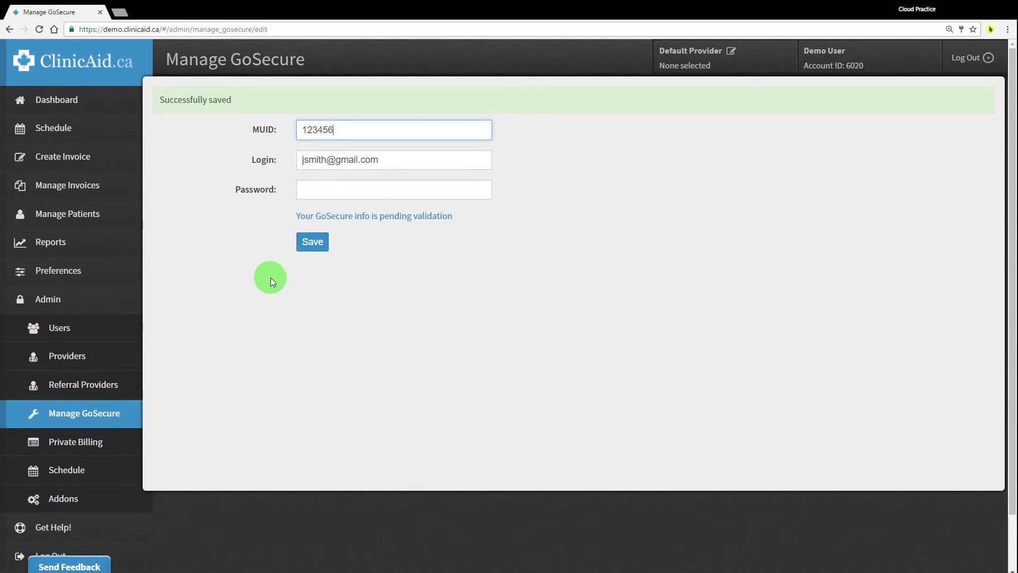
left_click_drag(289, 216, 451, 217)
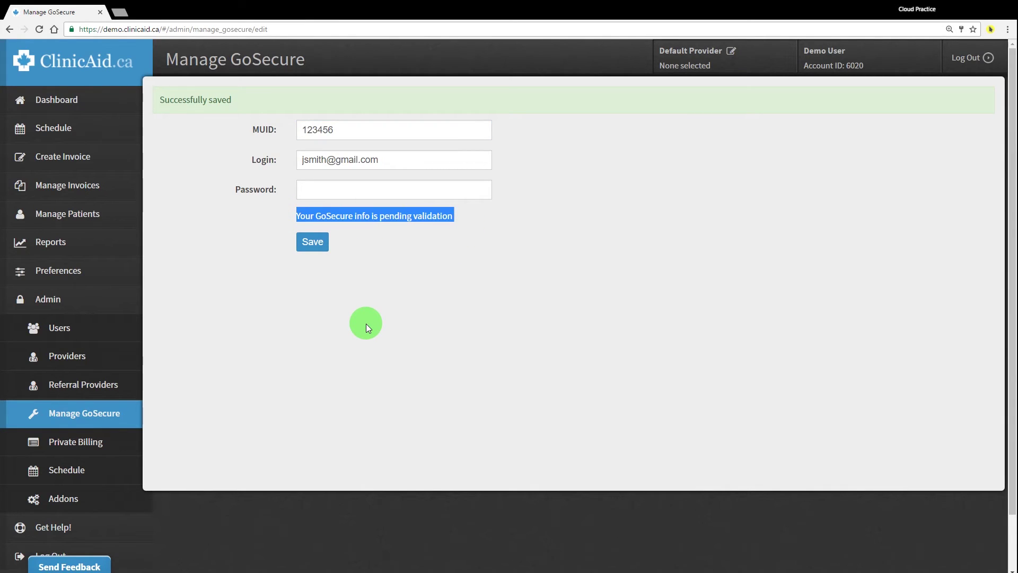
left_click(366, 324)
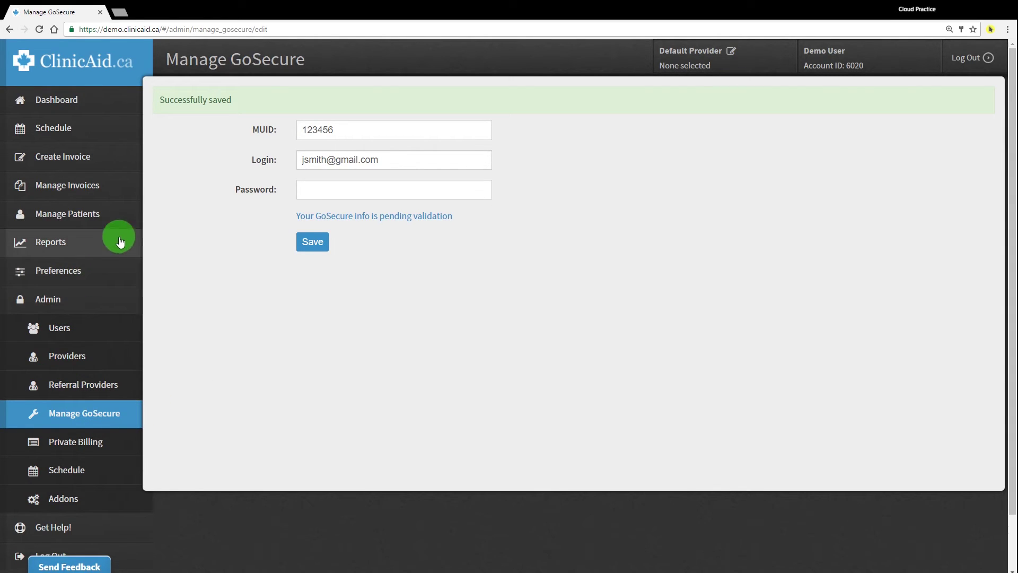
left_click(117, 222)
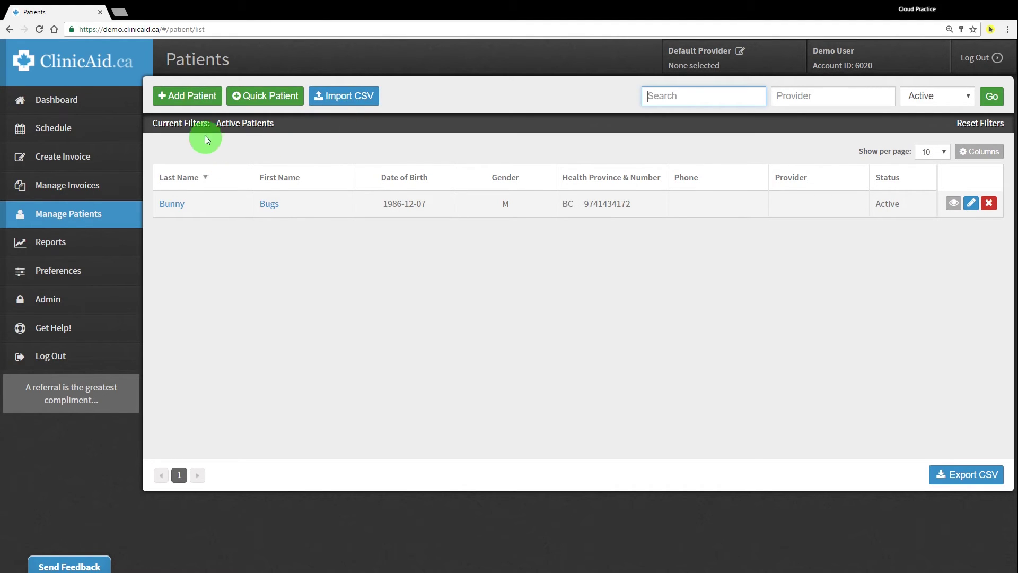
left_click(188, 96)
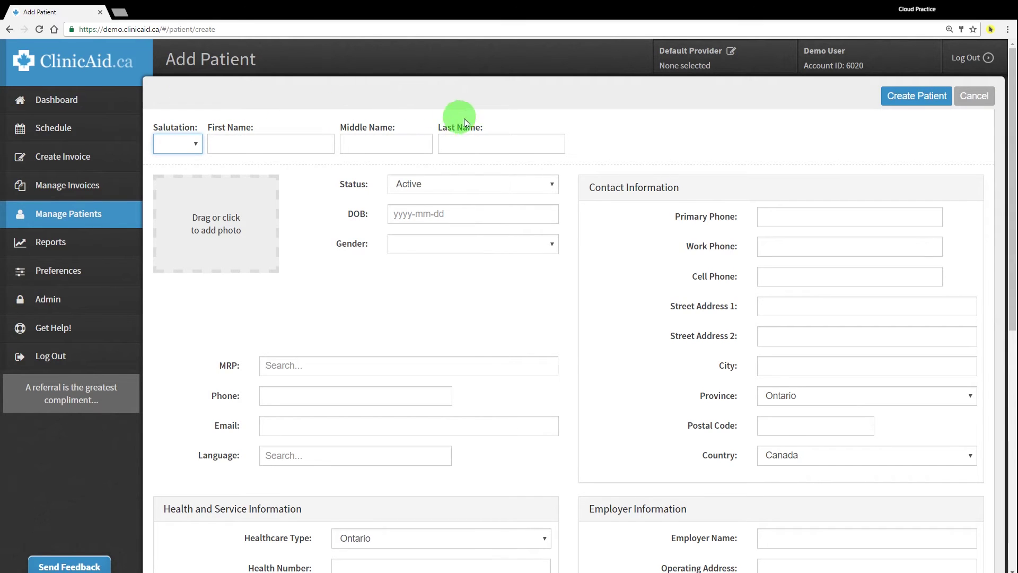
scroll(499, 138, "down", 6)
scroll(499, 138, "down", 3)
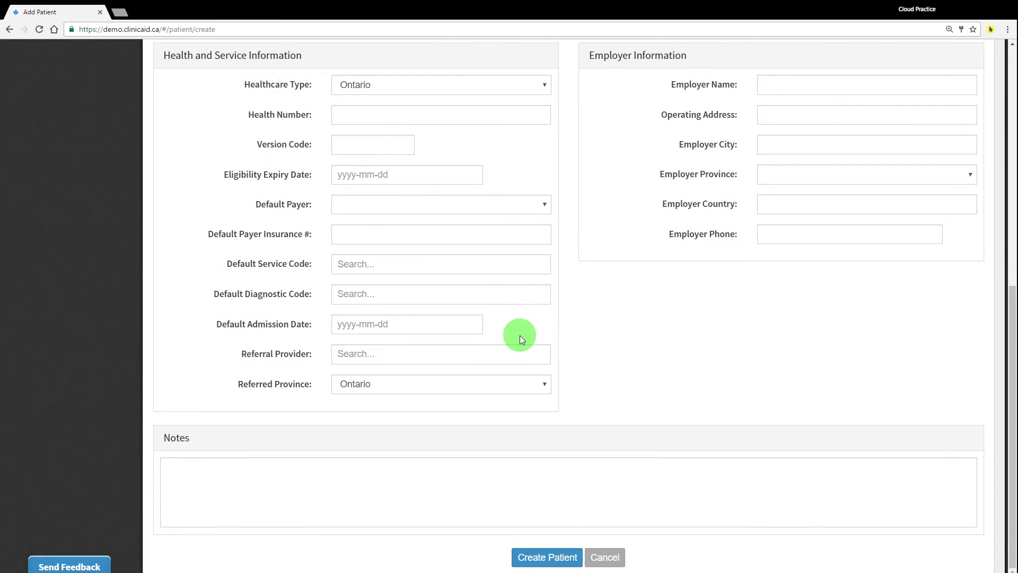
scroll(520, 335, "up", 9)
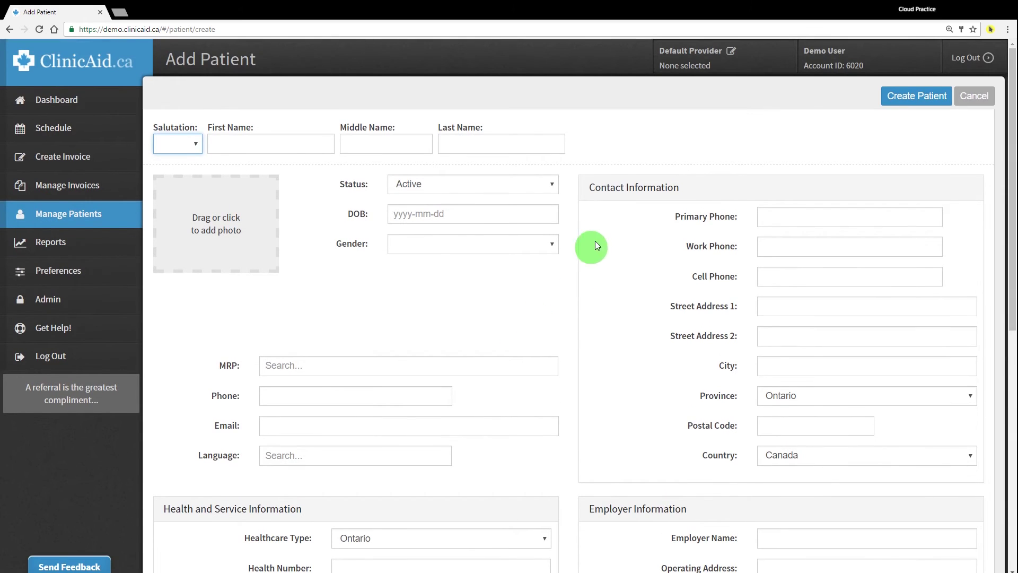
left_click(973, 96)
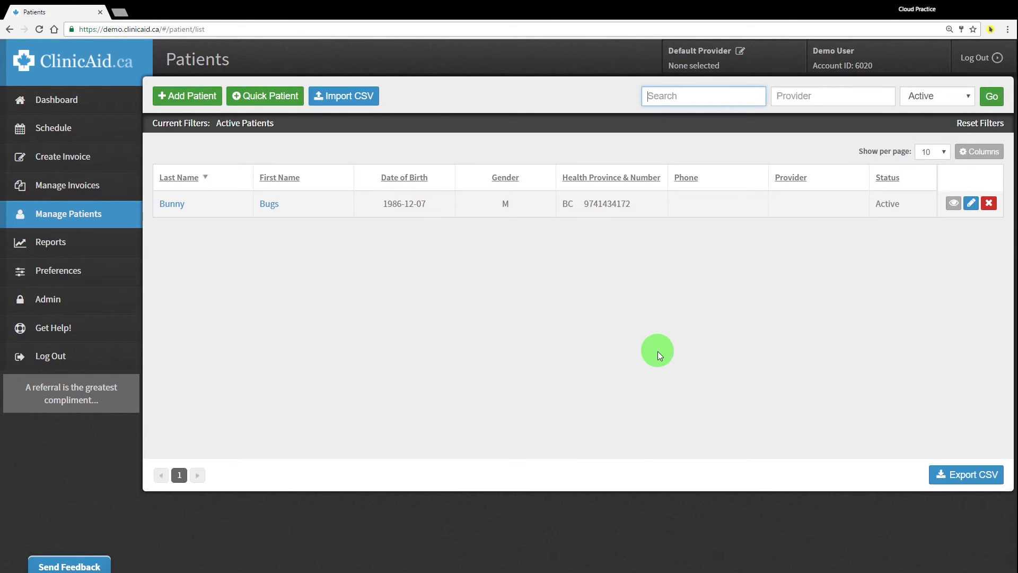
left_click(255, 97)
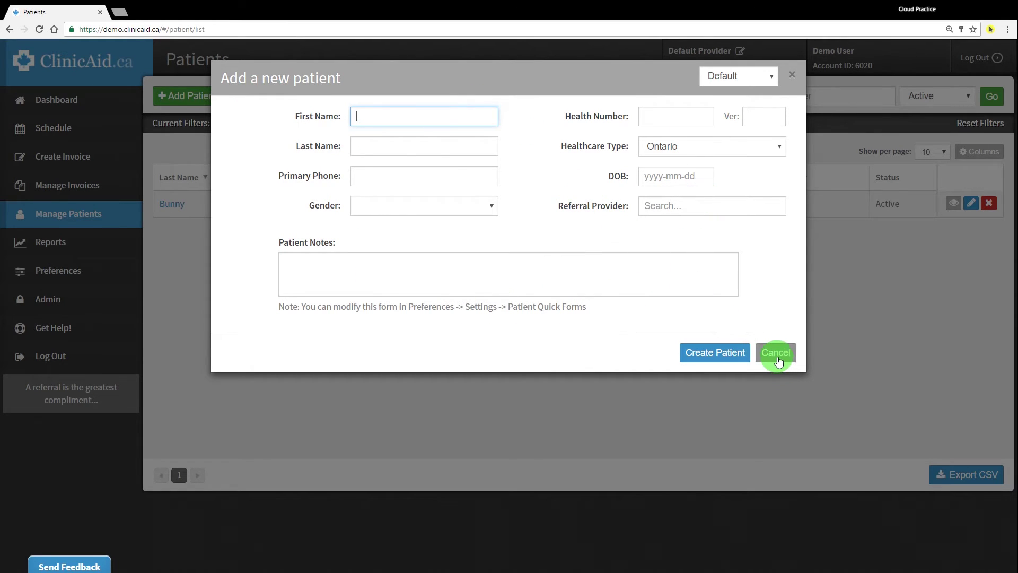
left_click(776, 354)
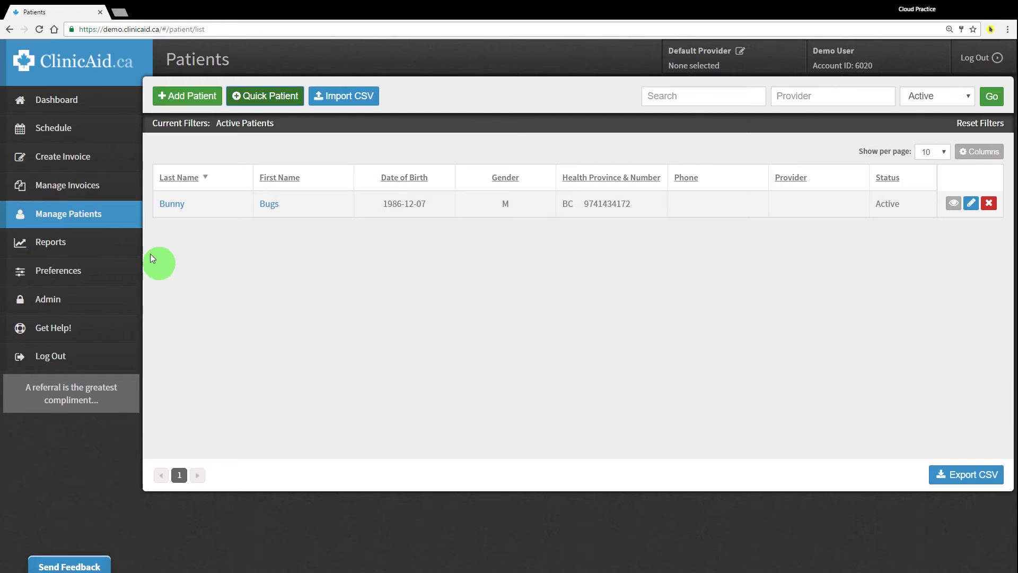
On a new Create Invoice page, attach the existing test patient, then remove them again
left_click(116, 158)
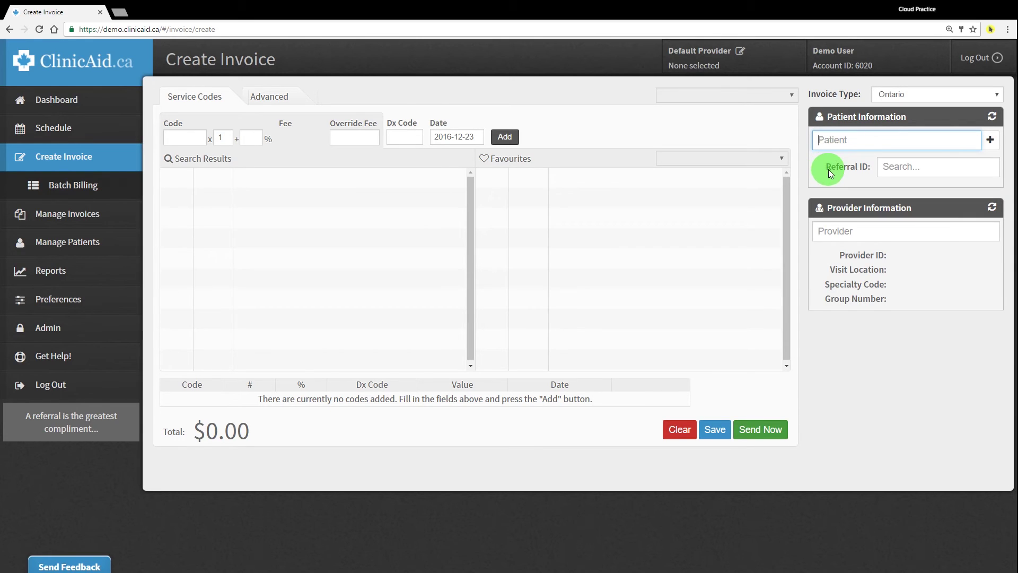
type("bu")
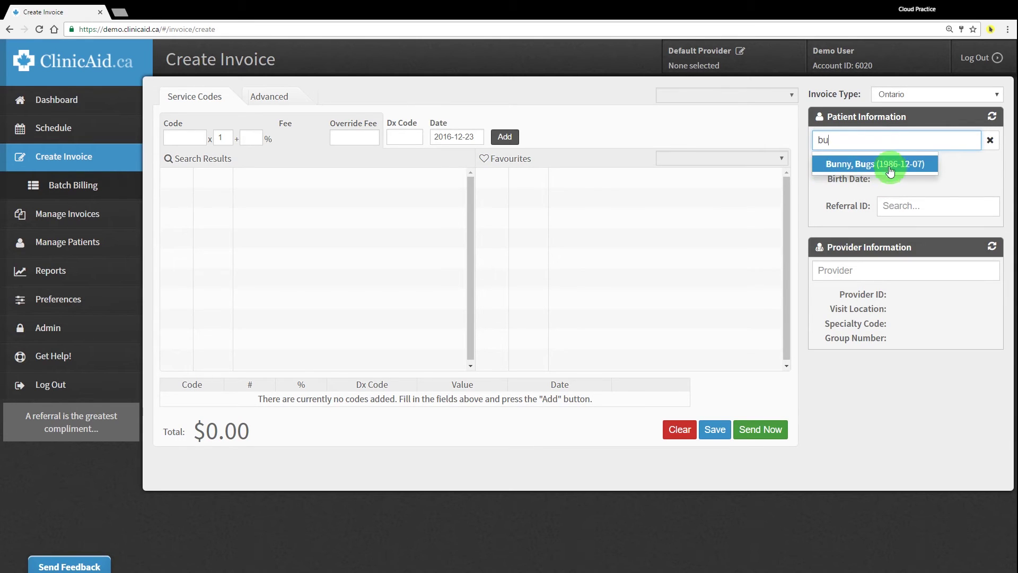
left_click(875, 164)
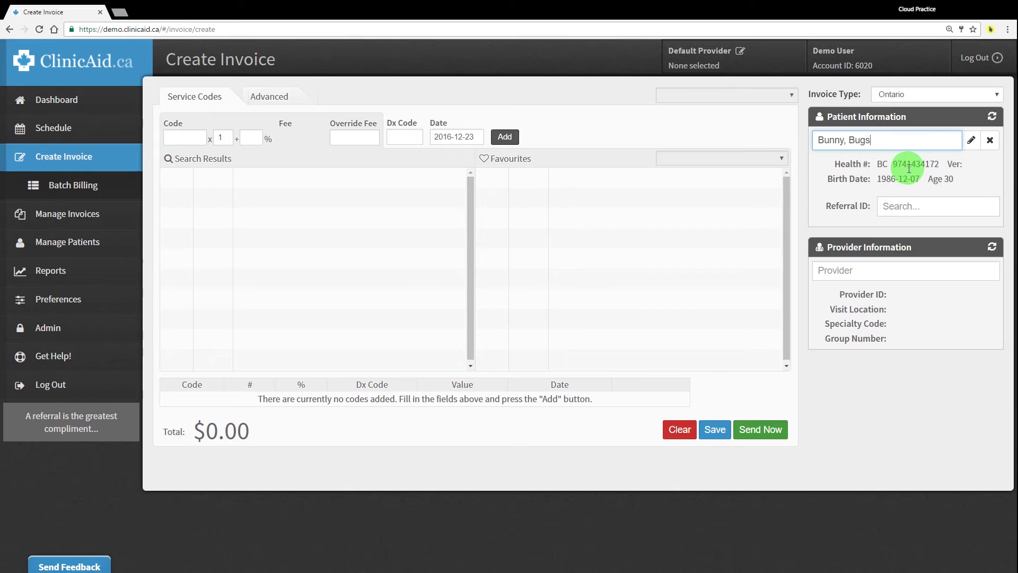
key("BackSpace")
key("BackSpace")
key("BackSpace")
key("BackSpace")
key("BackSpace")
key("BackSpace")
key("BackSpace")
key("BackSpace")
key("BackSpace")
key("BackSpace")
key("BackSpace")
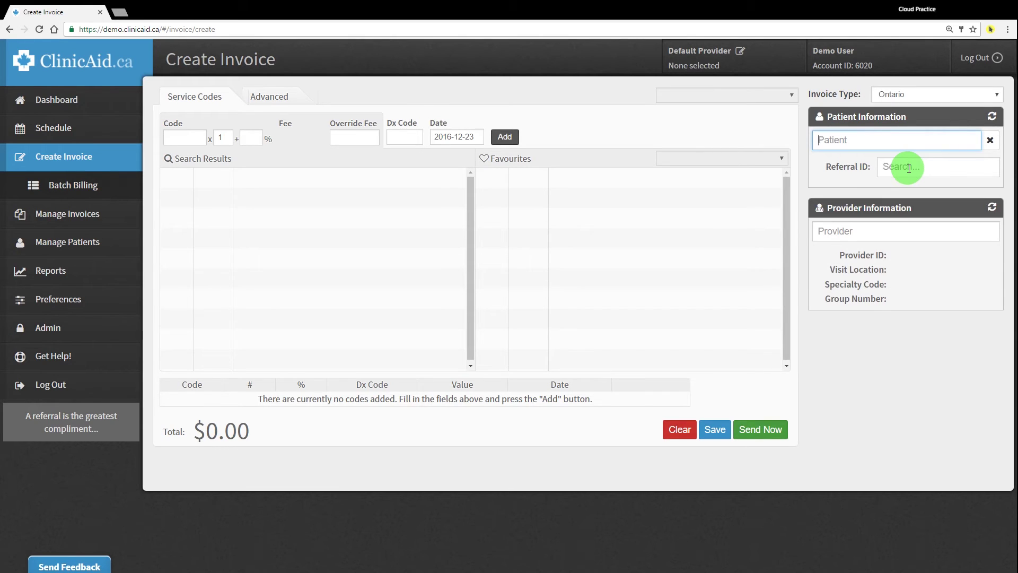
type("b")
left_click(870, 160)
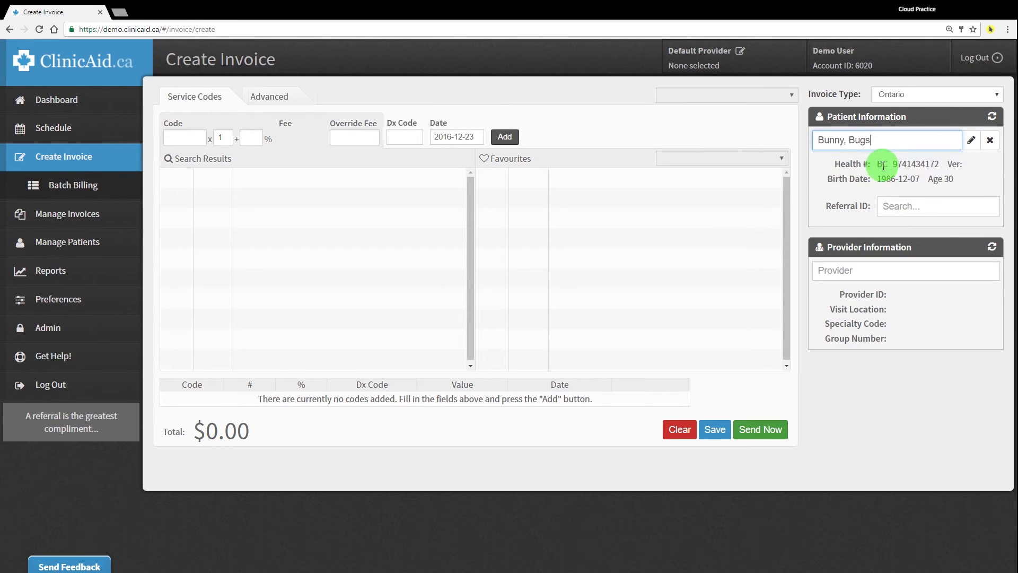
left_click(998, 142)
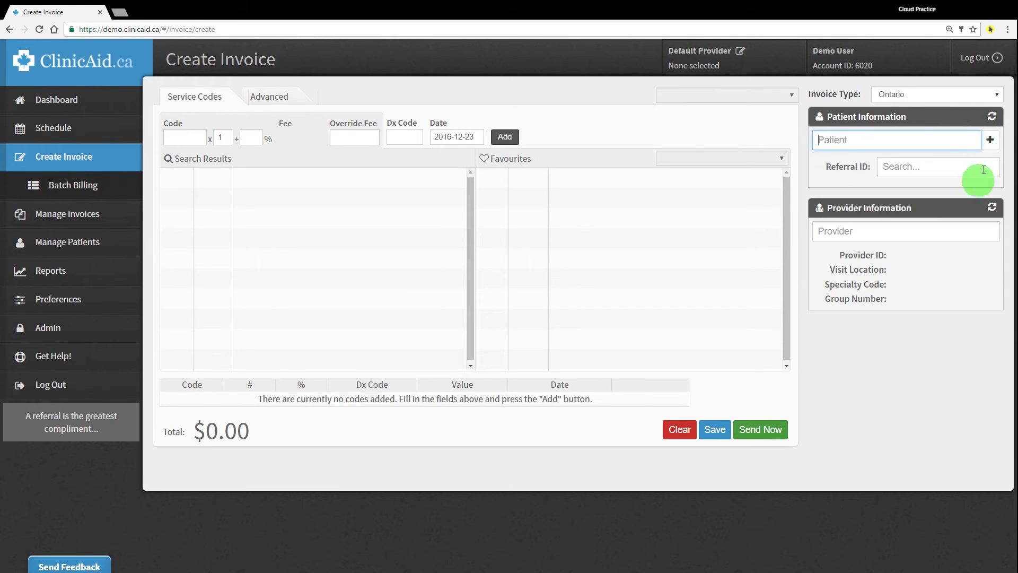
In the quick add-patient form, enter the patient's first and last name and choose Male gender
left_click(991, 141)
type("J")
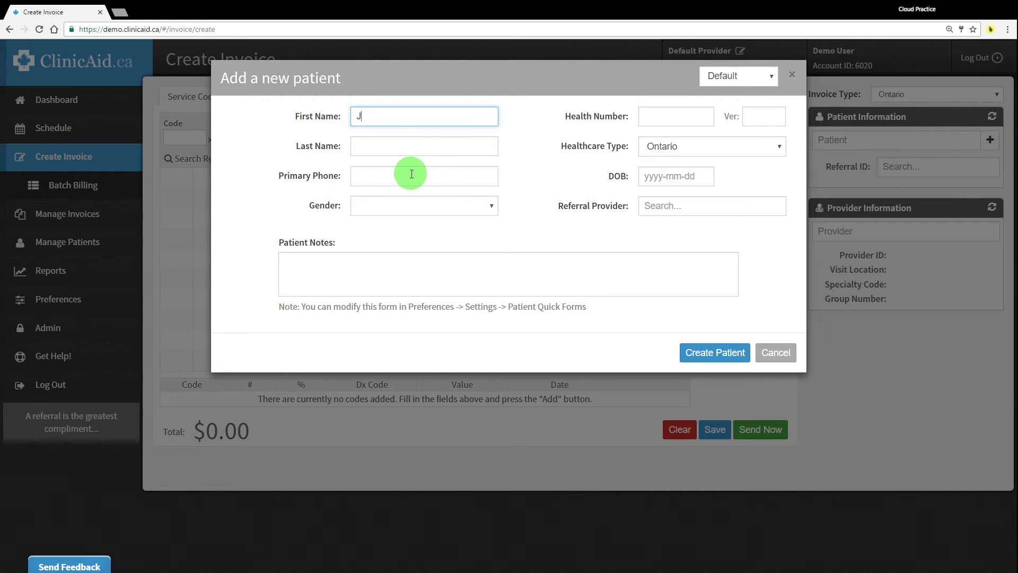
type("ohn")
key("Tab")
type("D")
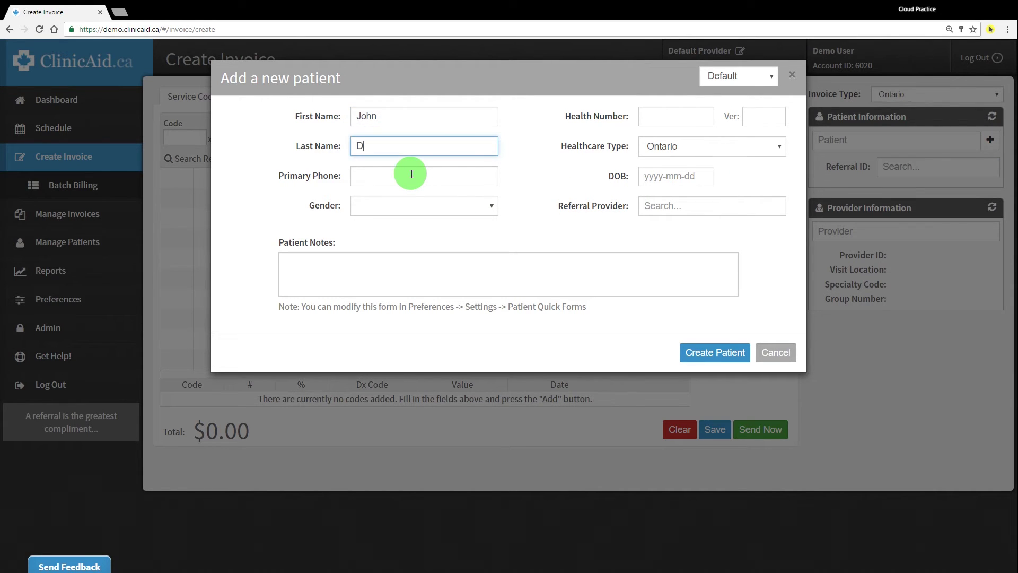
type("oe")
key("Tab")
key("Tab")
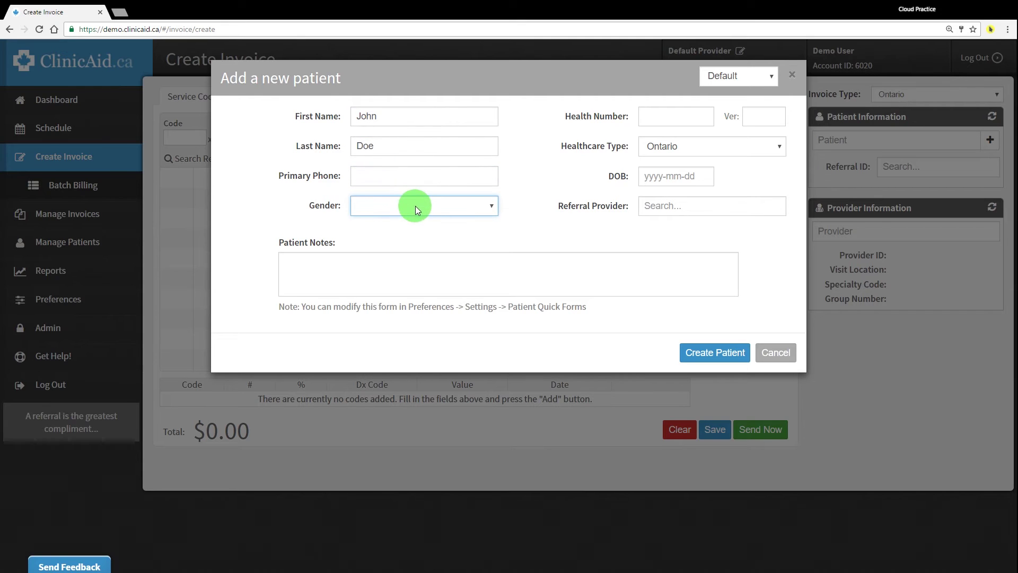
key("m")
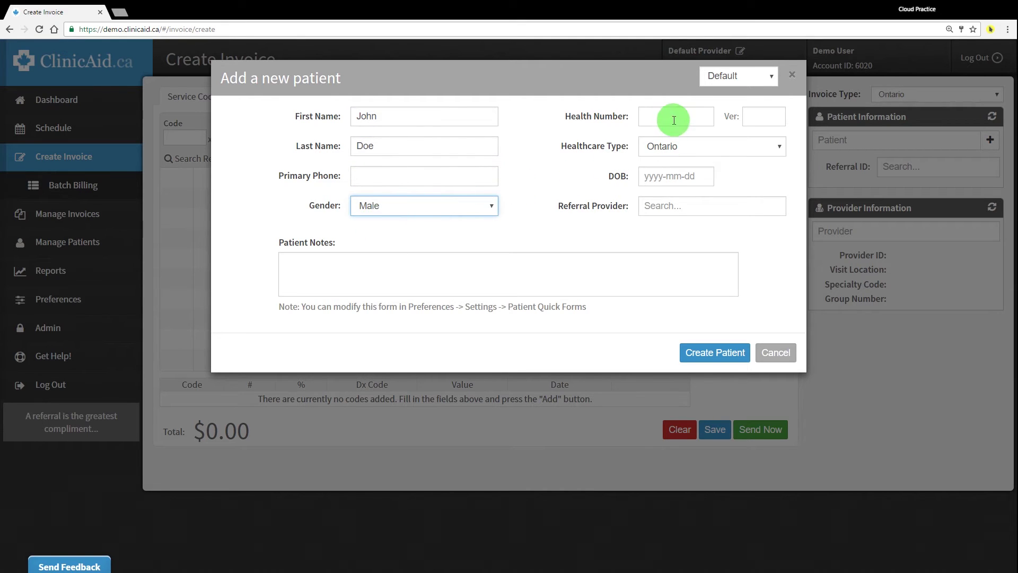
Fill in the patient's Ontario health number and its version code
left_click(666, 116)
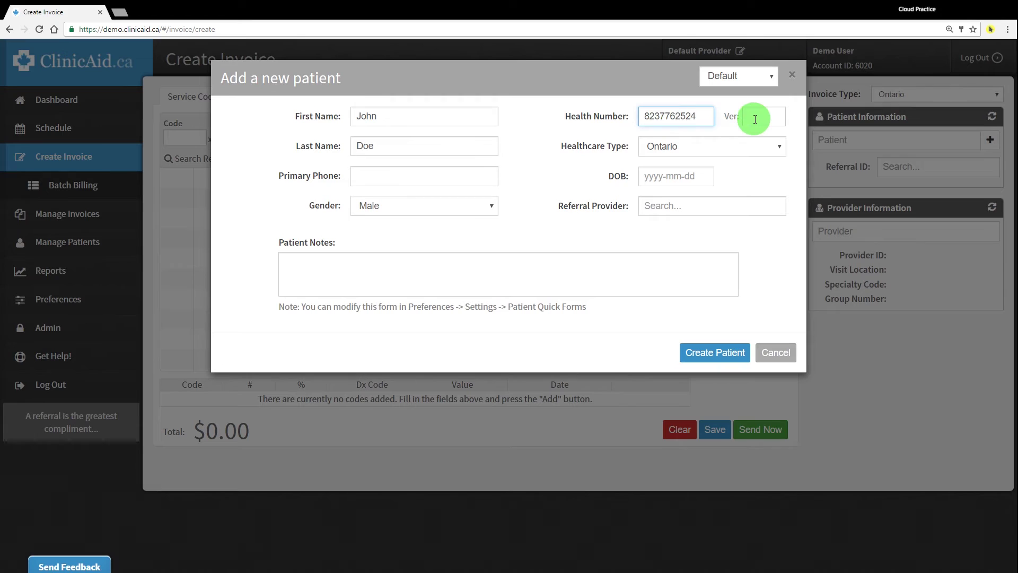
left_click(755, 119)
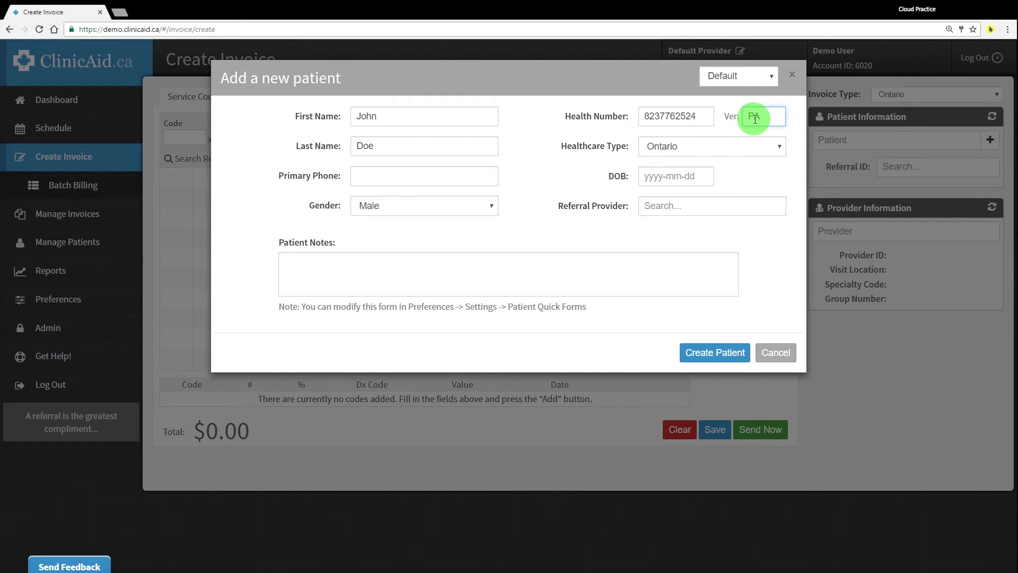
type("PA")
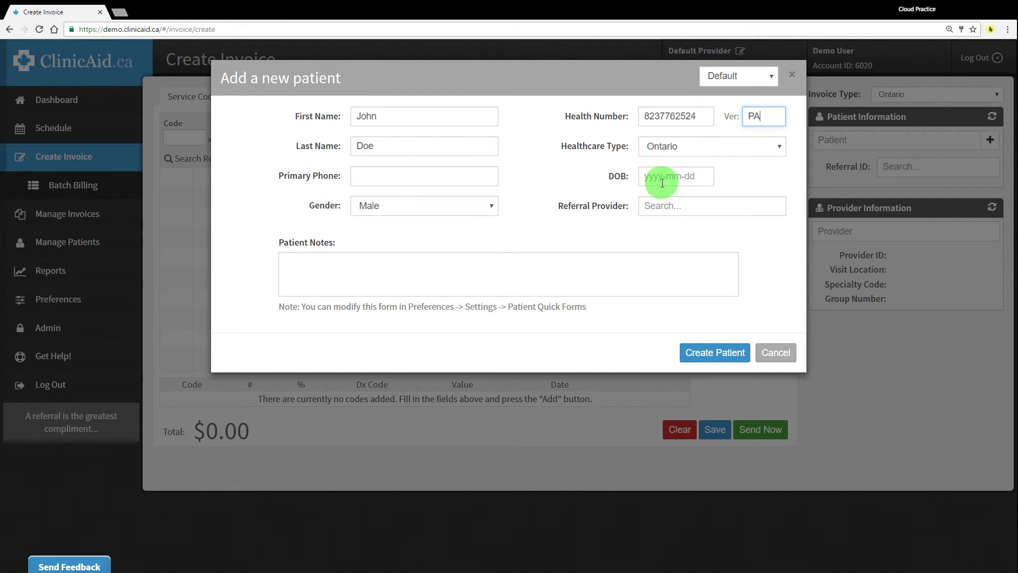
left_click_drag(565, 118, 632, 117)
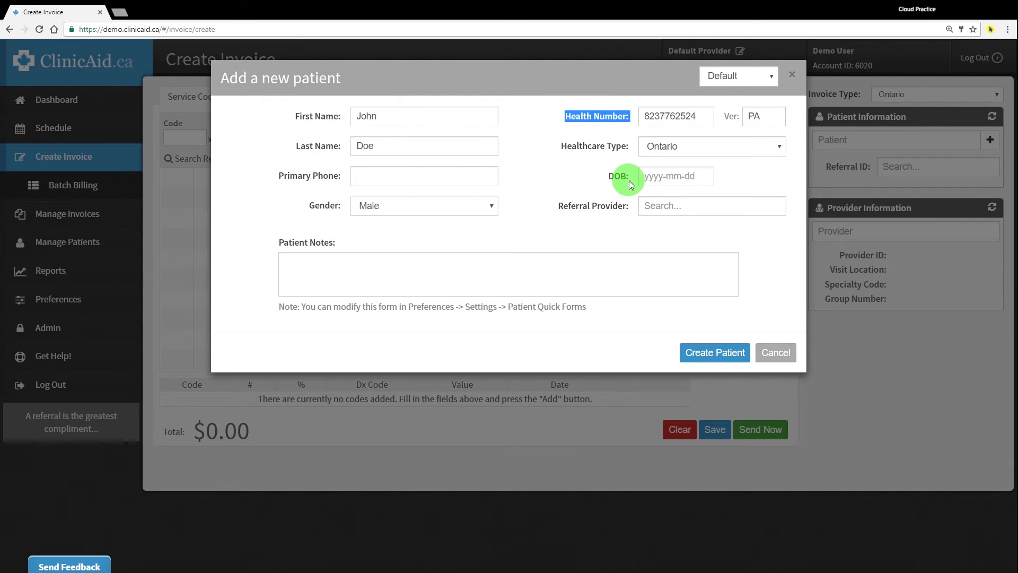
left_click(725, 116)
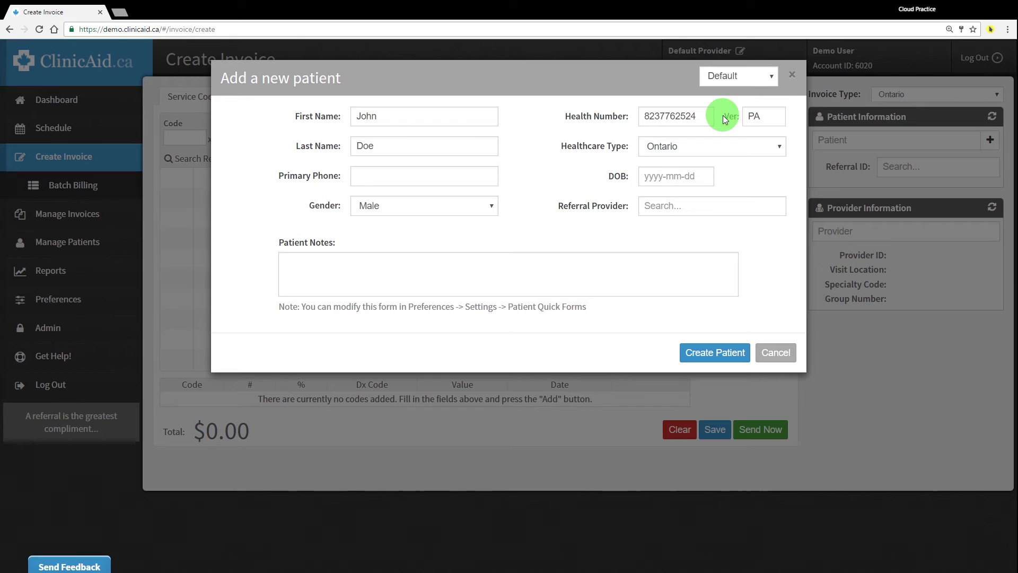
left_click_drag(723, 116, 743, 117)
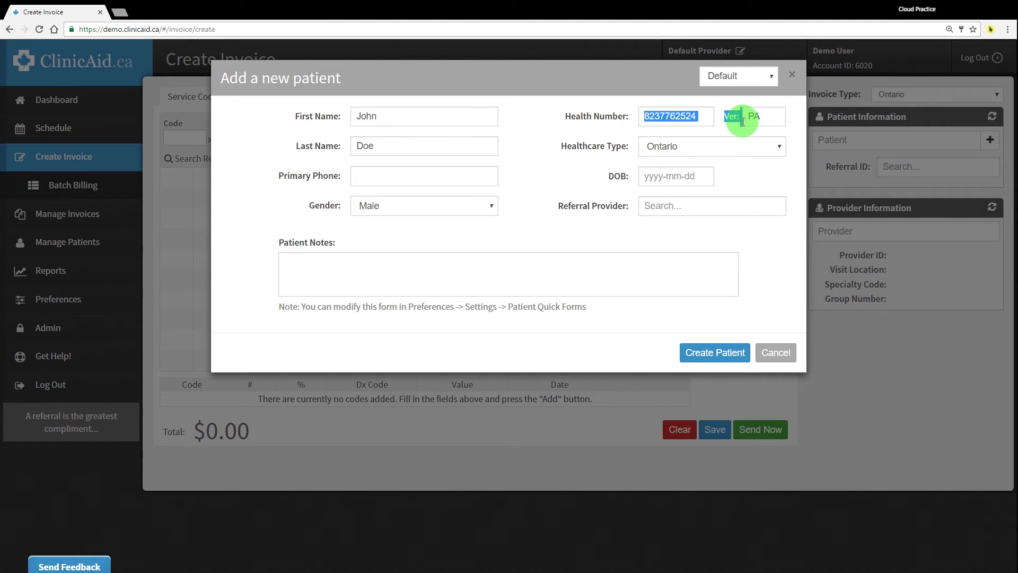
left_click(736, 126)
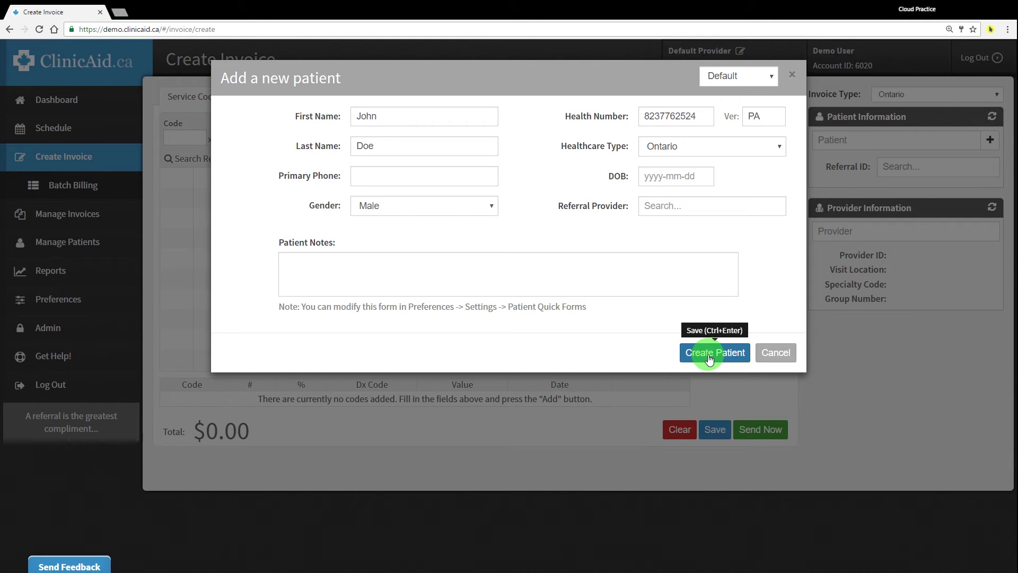
After the missing birth date warning, enter the patient's DOB and create the patient
left_click(710, 358)
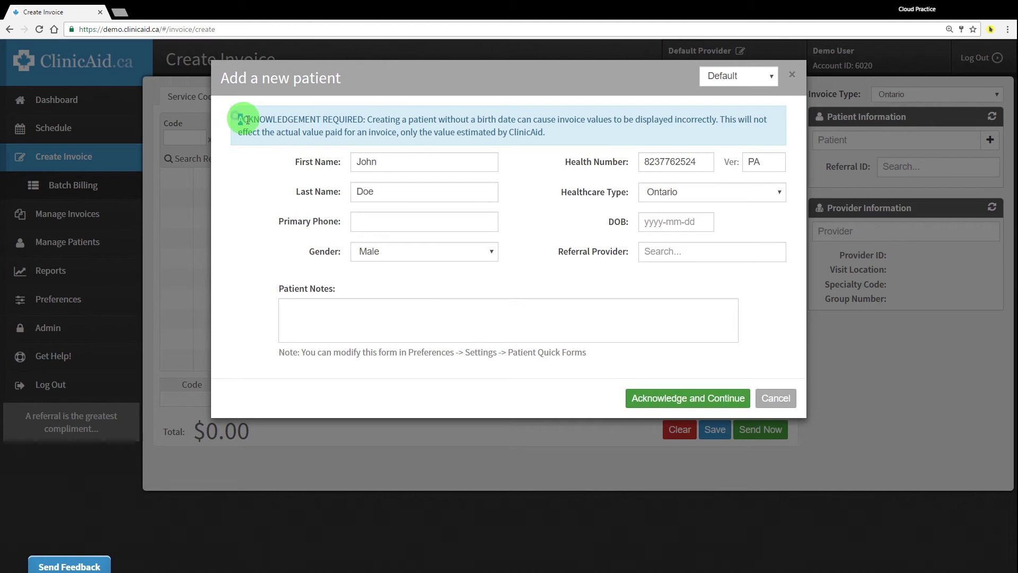
left_click_drag(236, 117, 568, 134)
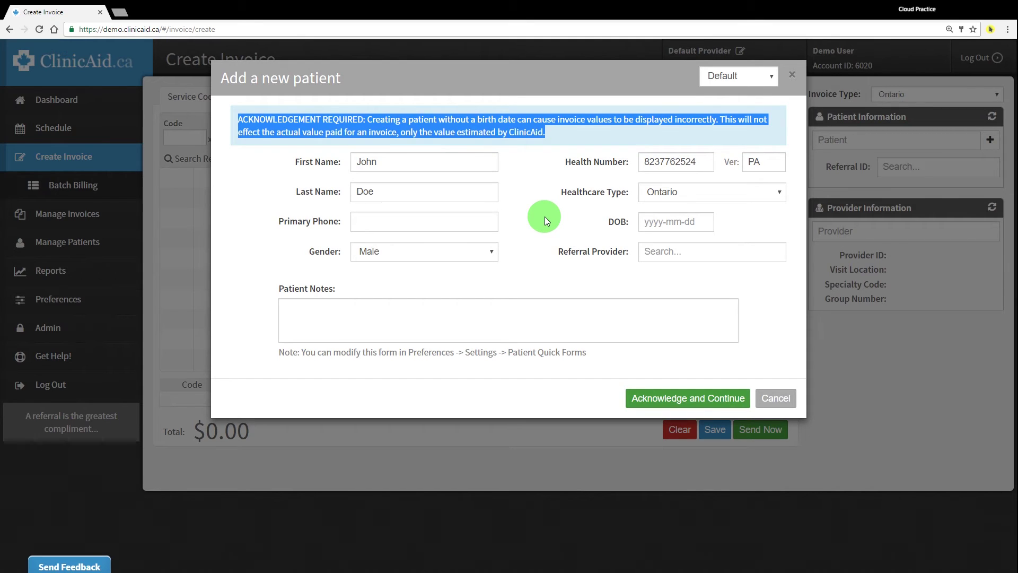
left_click(545, 216)
key("Tab")
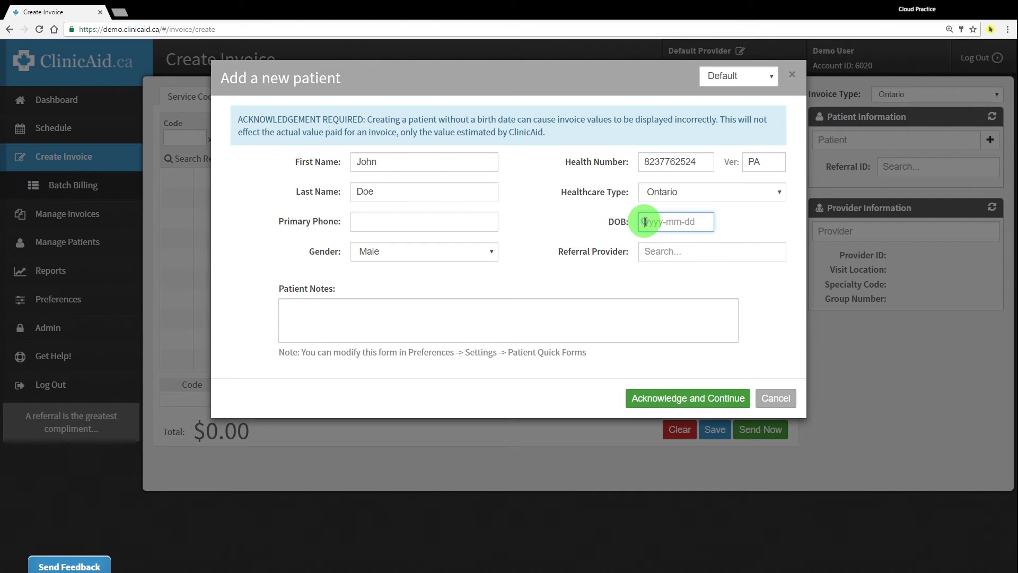
type("1986-12-07")
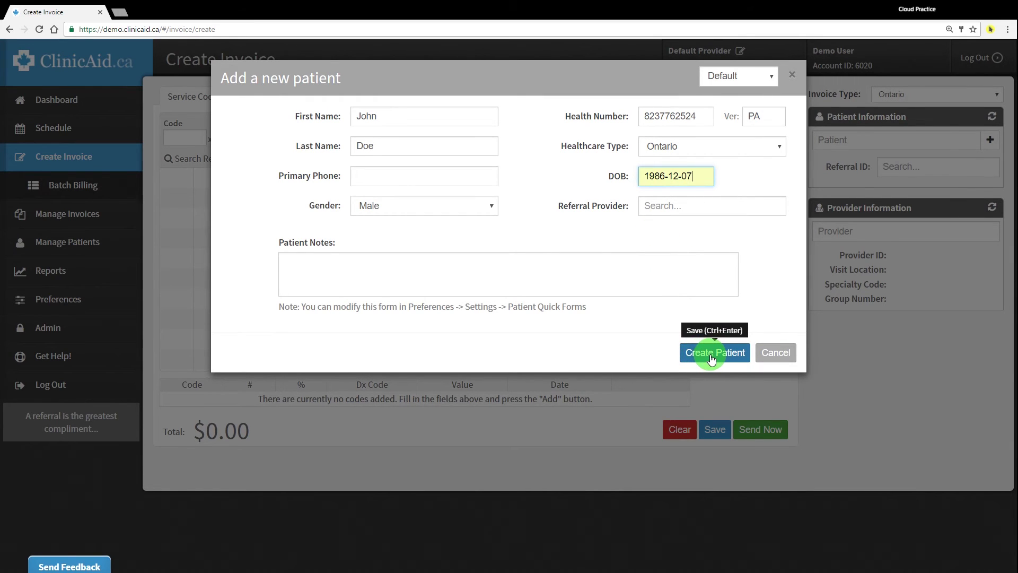
left_click(712, 353)
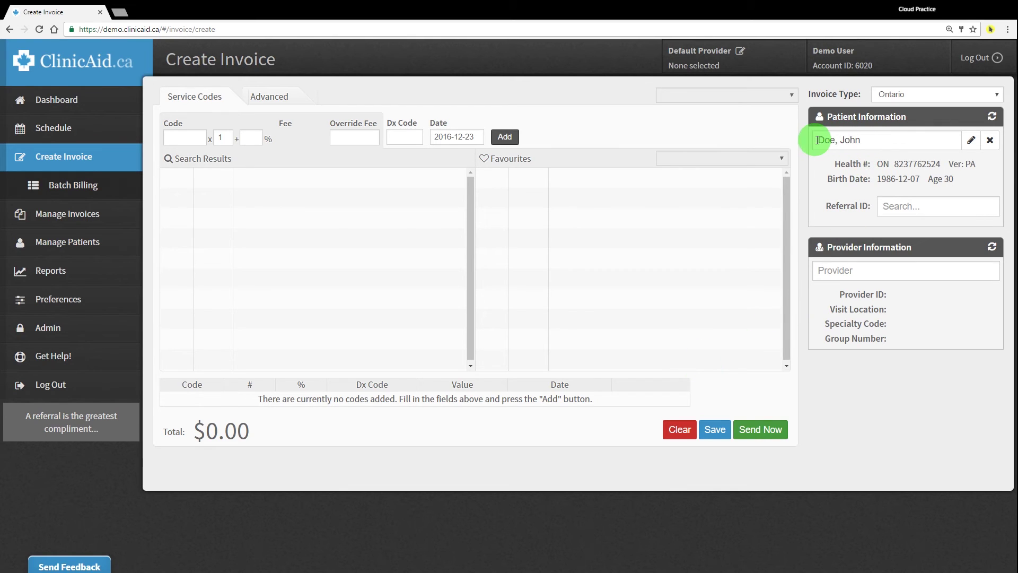
Check that the new patient's row appears in the Manage Patients list
left_click(74, 245)
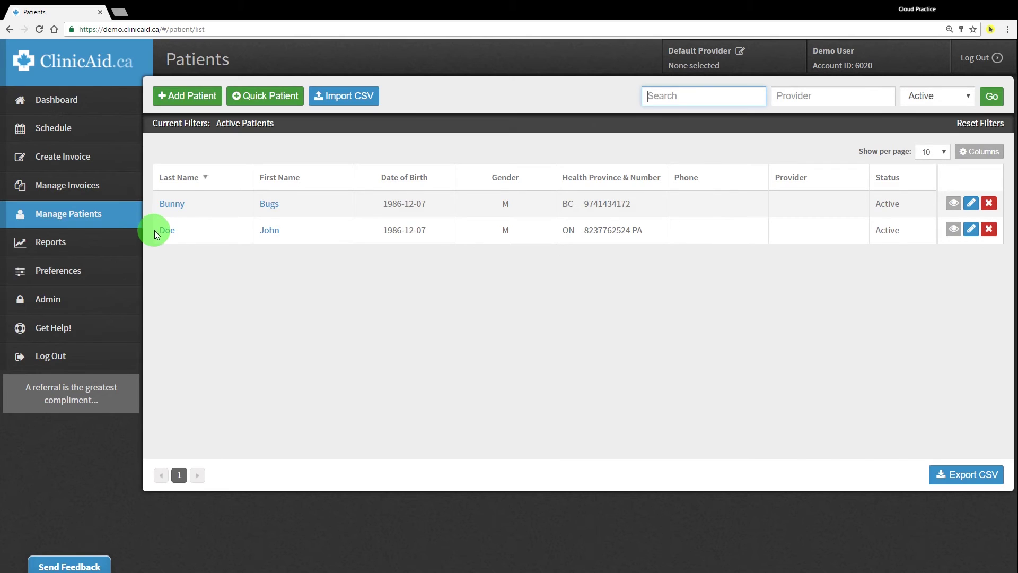
left_click_drag(155, 231, 302, 230)
left_click(300, 294)
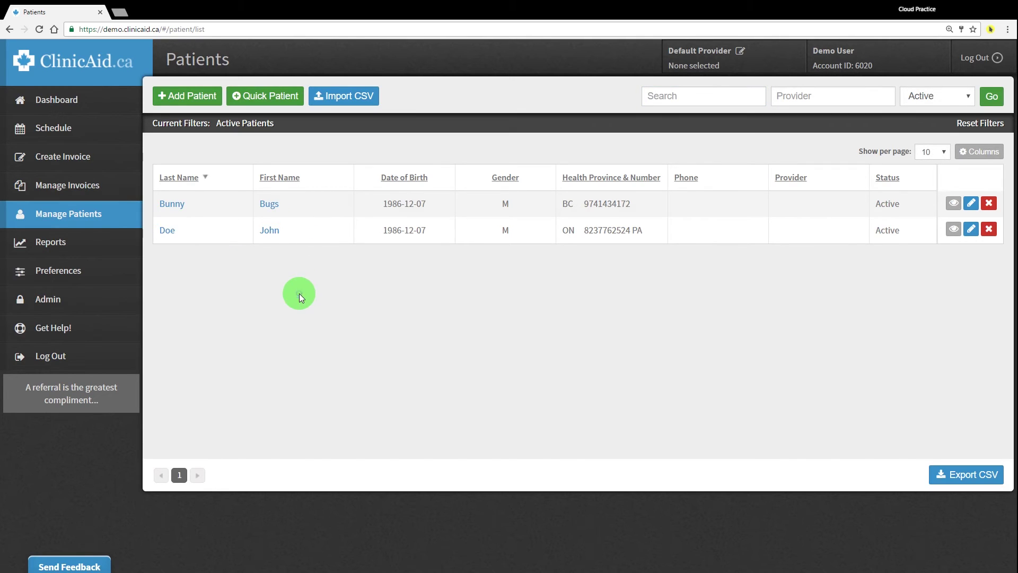
On a fresh invoice, attach the new patient and the clinic's provider
left_click(74, 157)
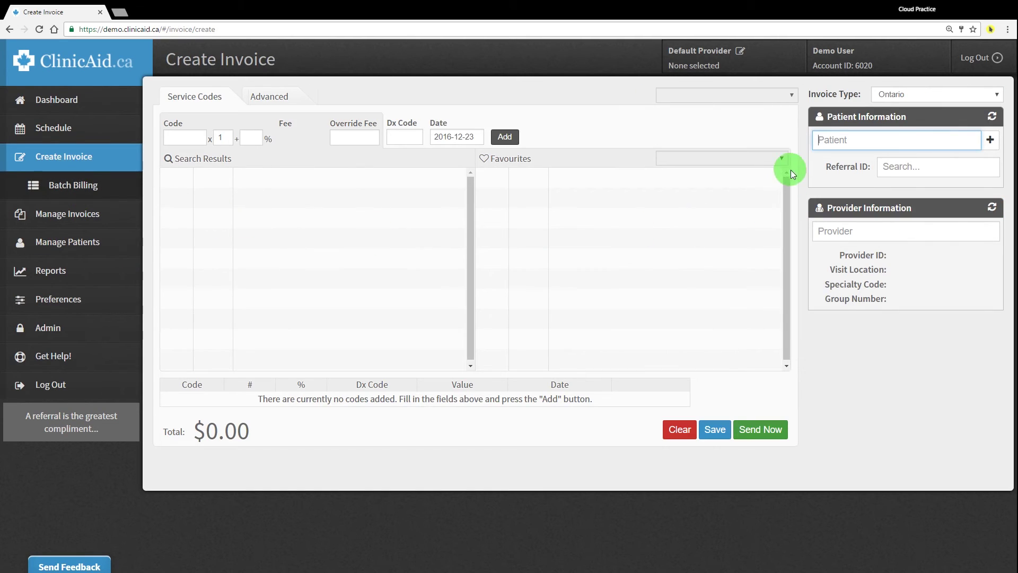
type("joh")
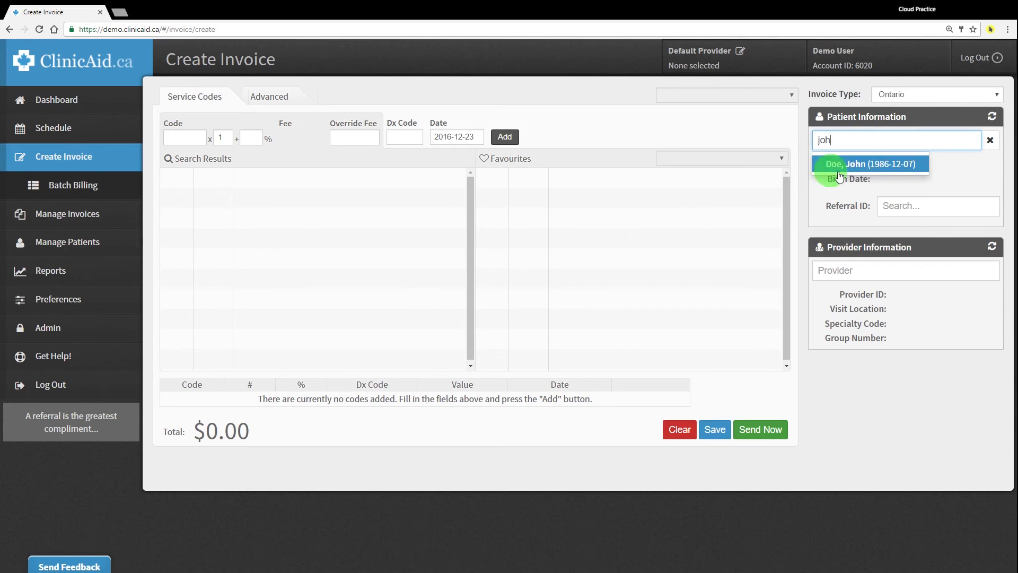
left_click(866, 169)
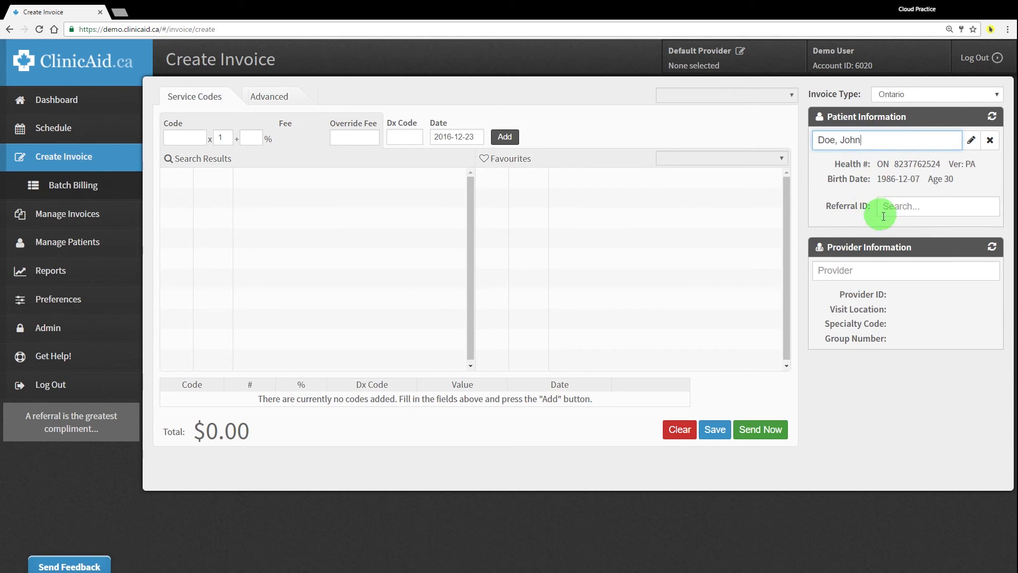
left_click(850, 273)
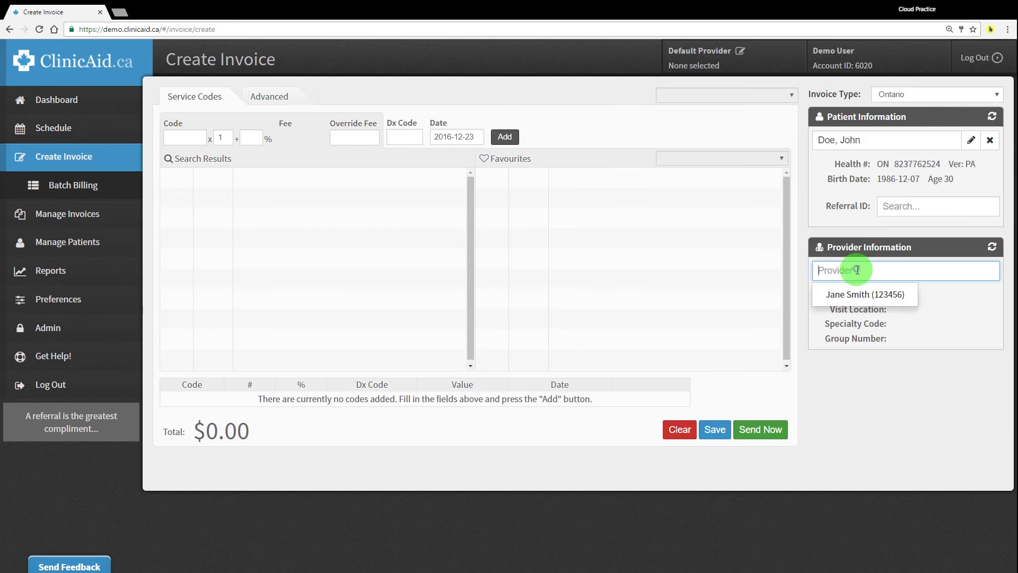
left_click(849, 294)
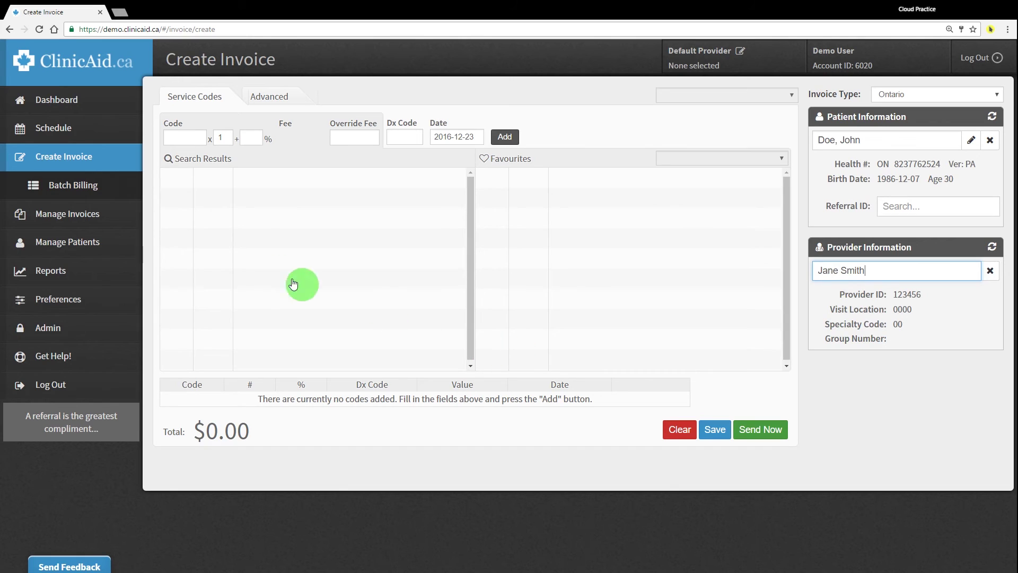
Enter service code A001A ($21.70) on the invoice line
left_click(179, 137)
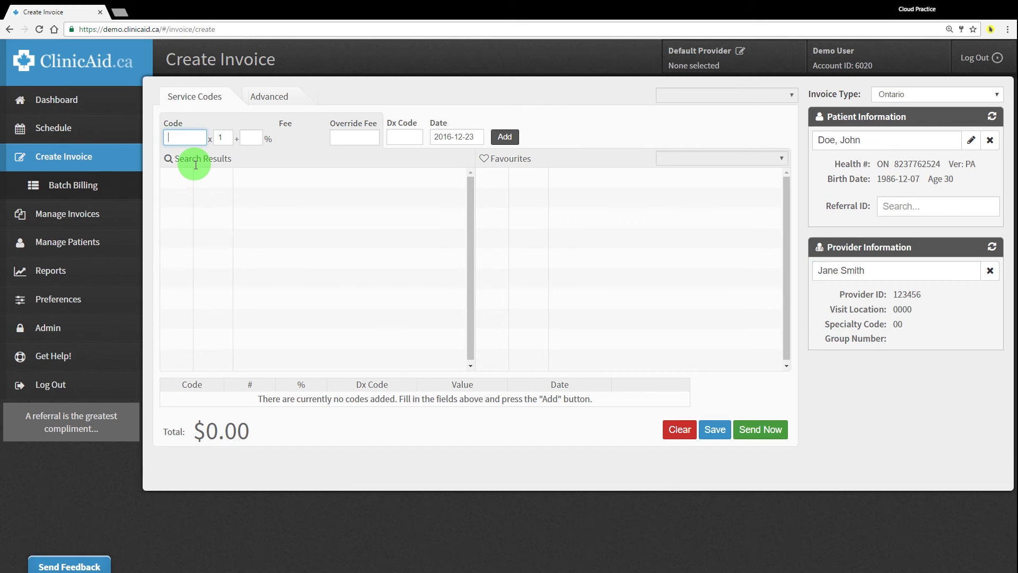
type("1")
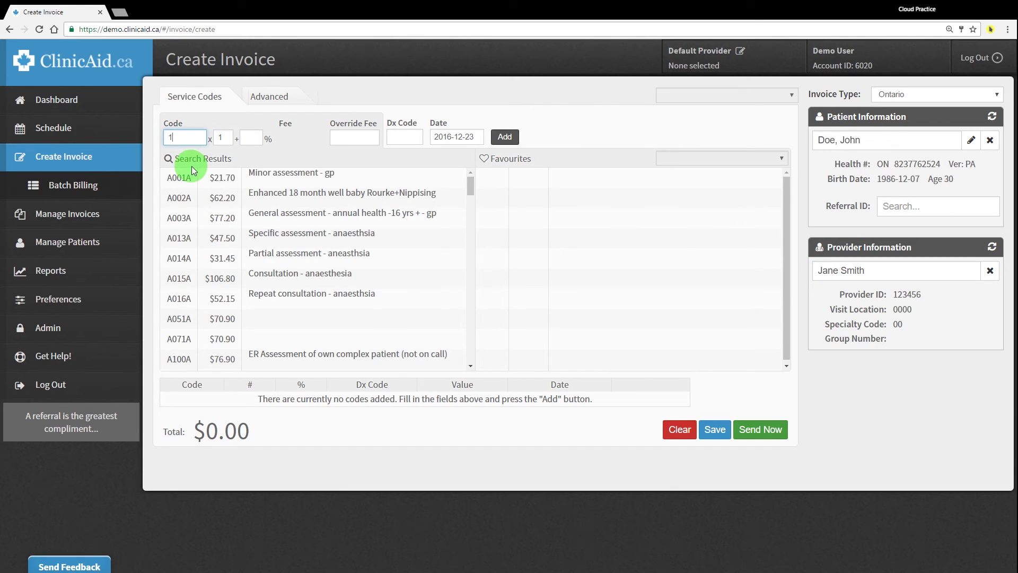
scroll(198, 332, "down", 10)
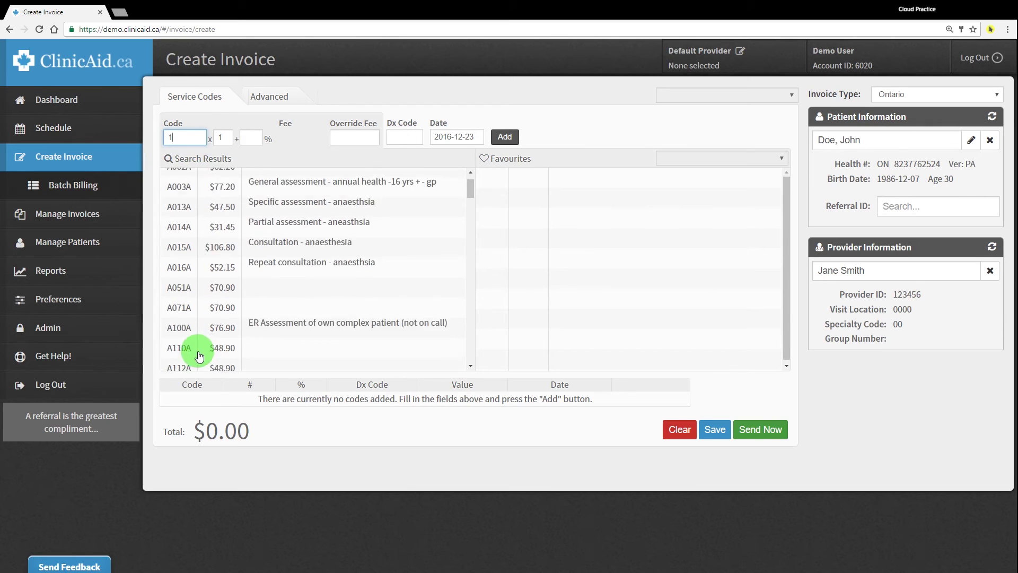
scroll(202, 327, "up", 10)
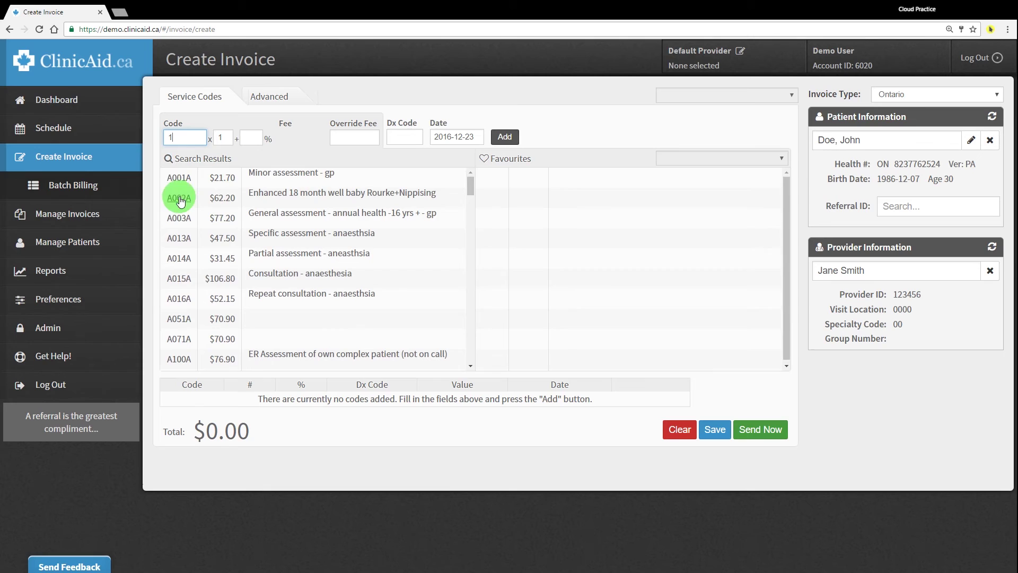
left_click(178, 178)
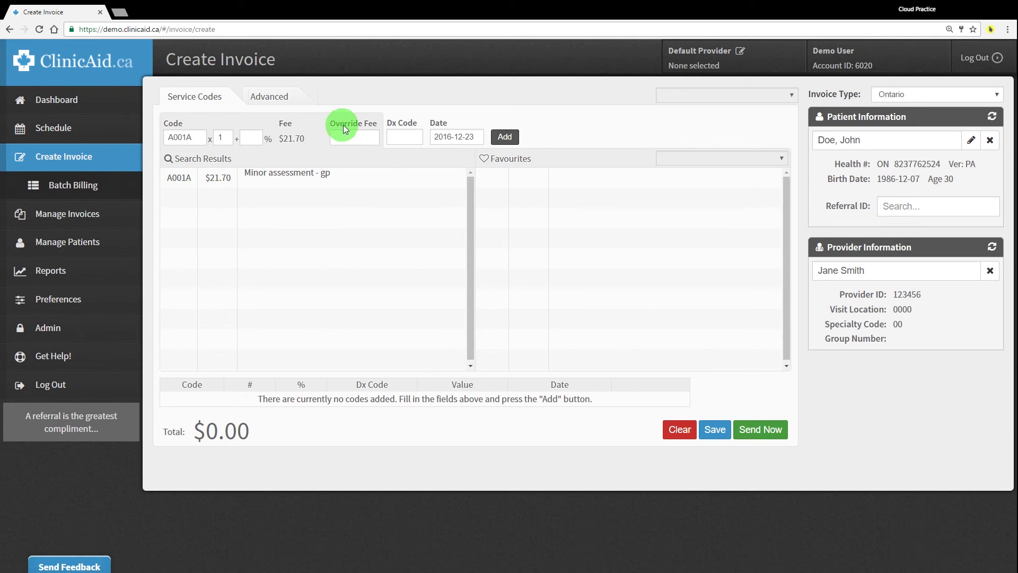
Set the diagnostic code to 151 (Stomach)
left_click(396, 140)
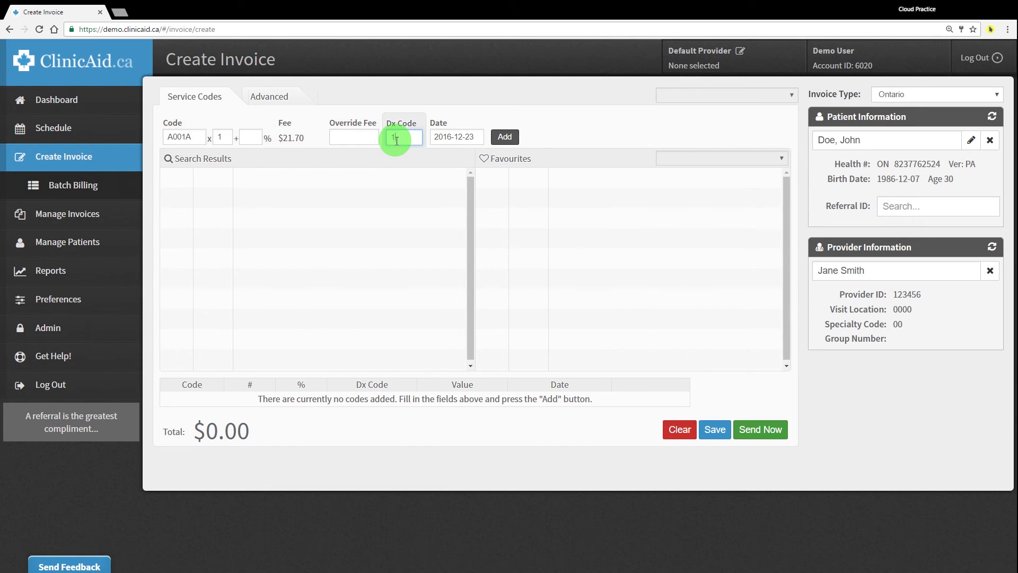
scroll(268, 216, "down", 10)
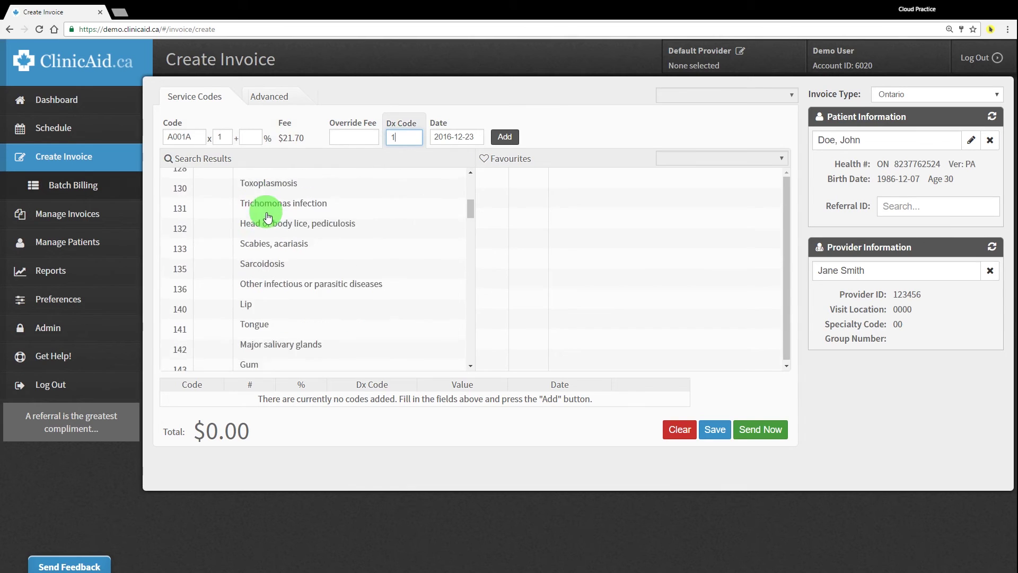
scroll(268, 218, "down", 7)
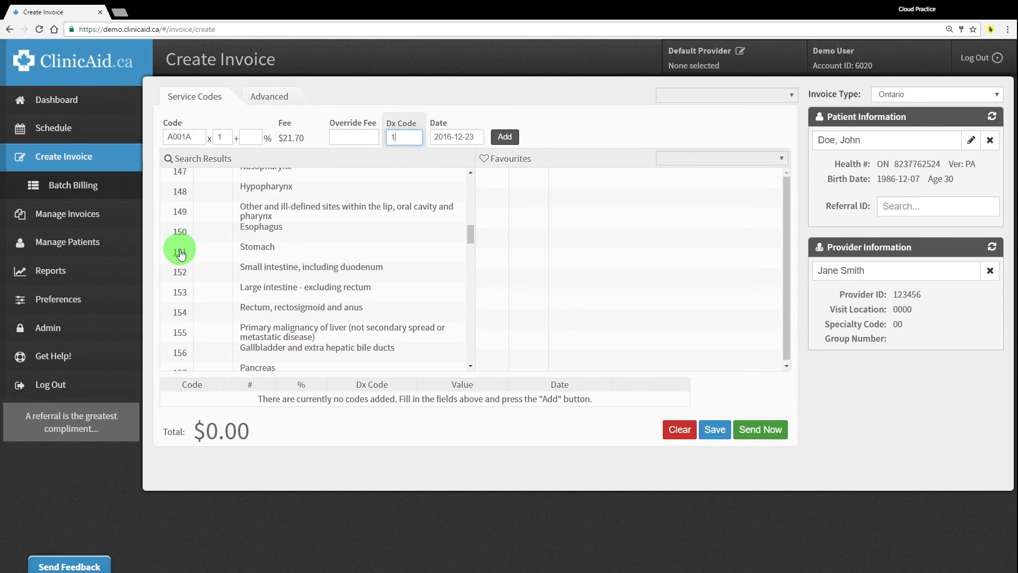
left_click(180, 253)
double_click(530, 159)
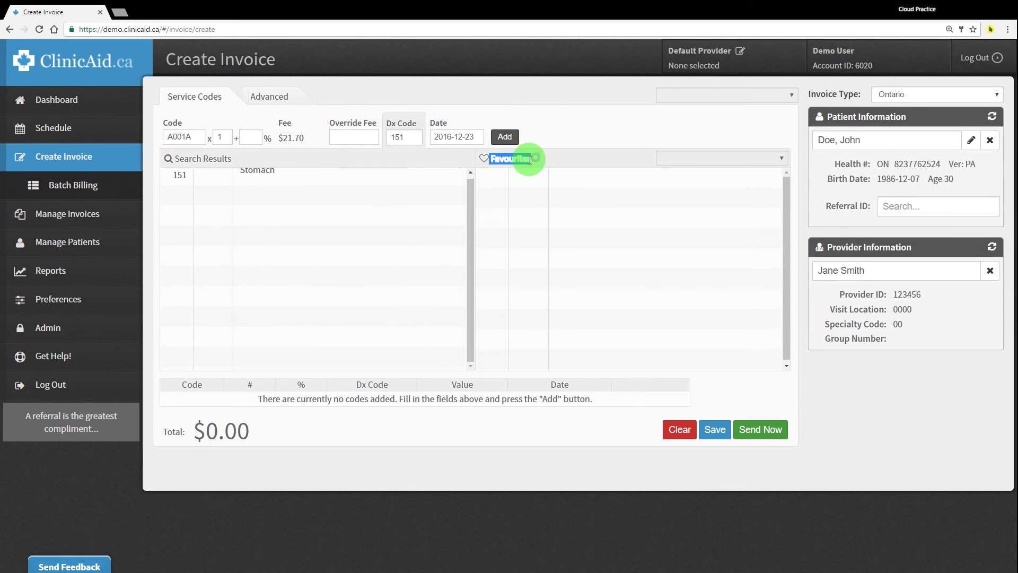
left_click(495, 160)
left_click(529, 164)
double_click(522, 159)
Date the A001A / 151 line 2016-12-20 and add it to the invoice table
left_click(94, 300)
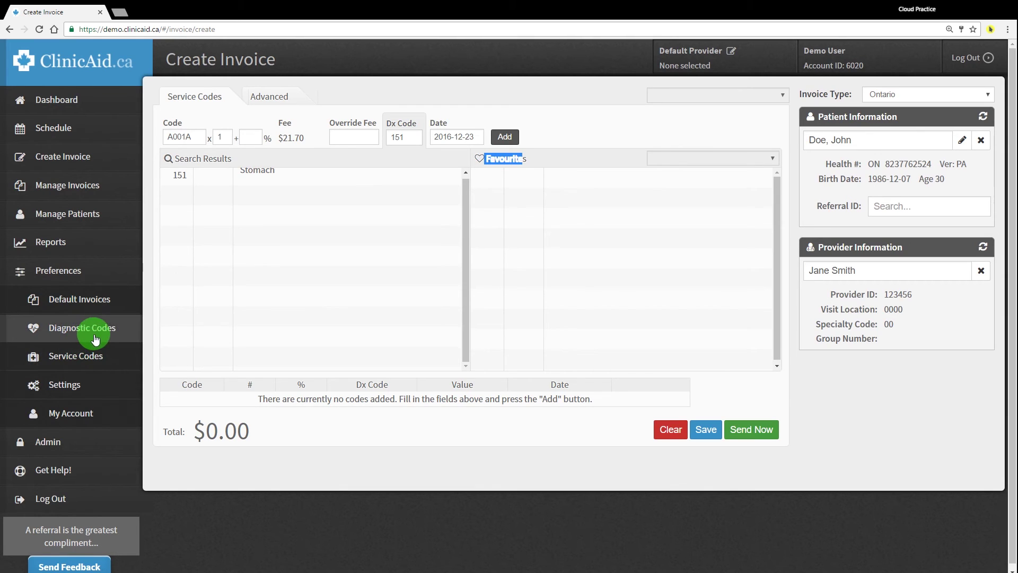
left_click(546, 134)
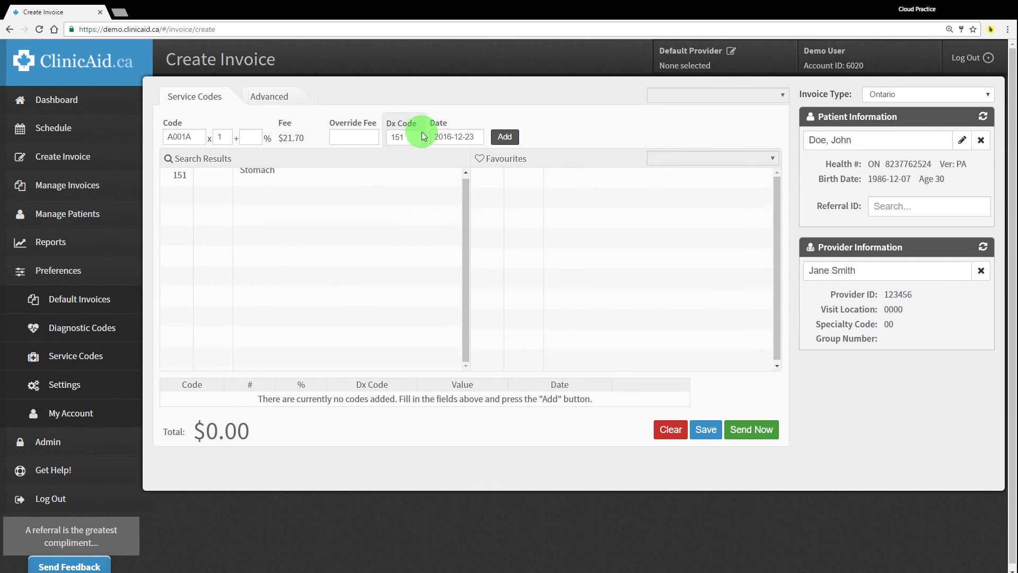
left_click(448, 137)
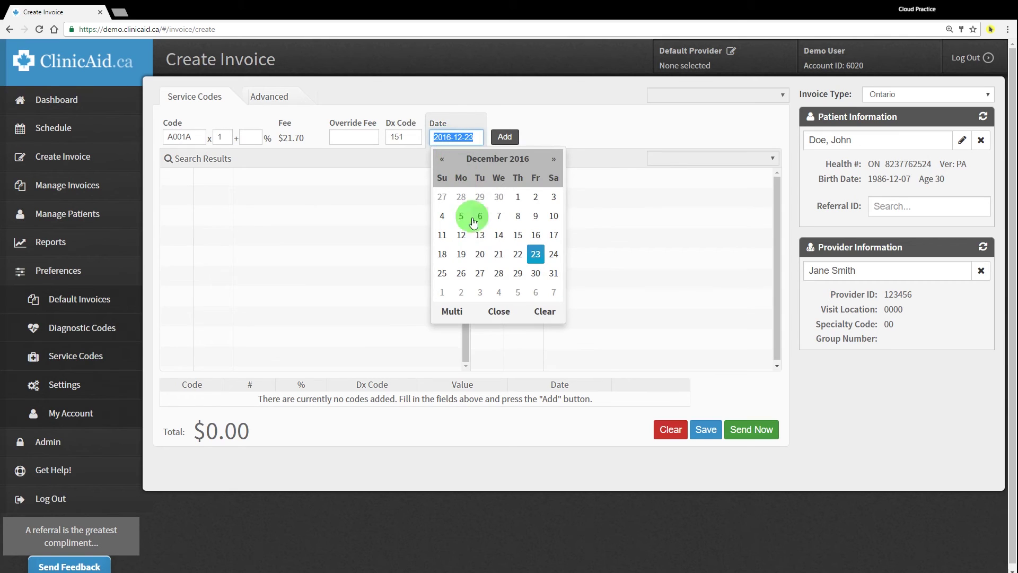
left_click(481, 254)
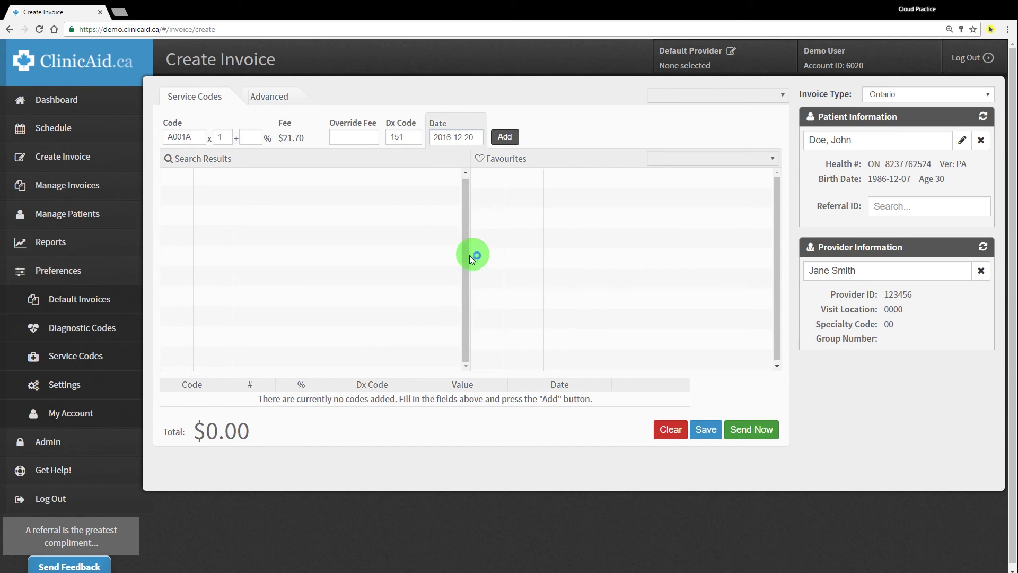
left_click(505, 139)
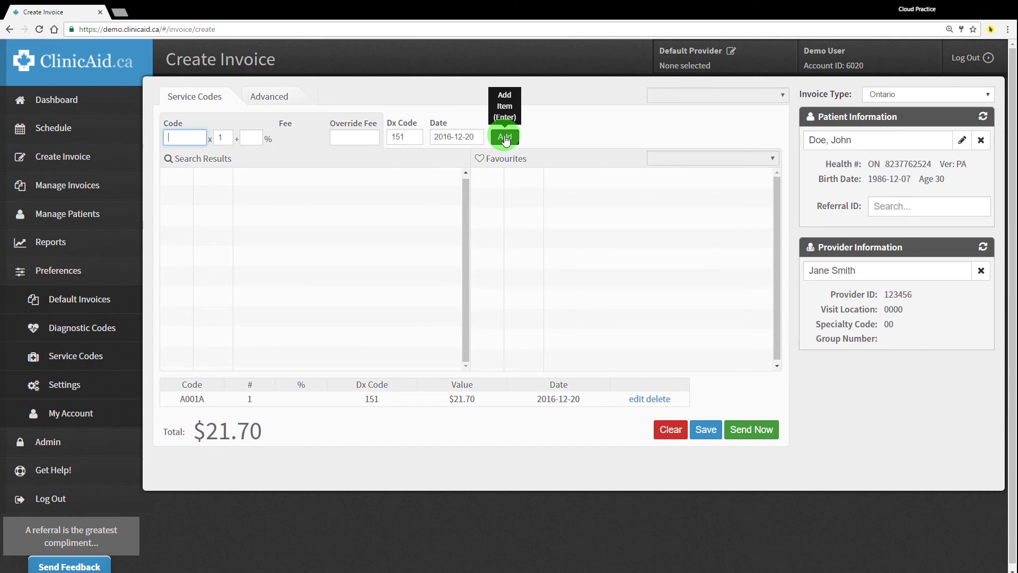
left_click_drag(180, 405, 560, 431)
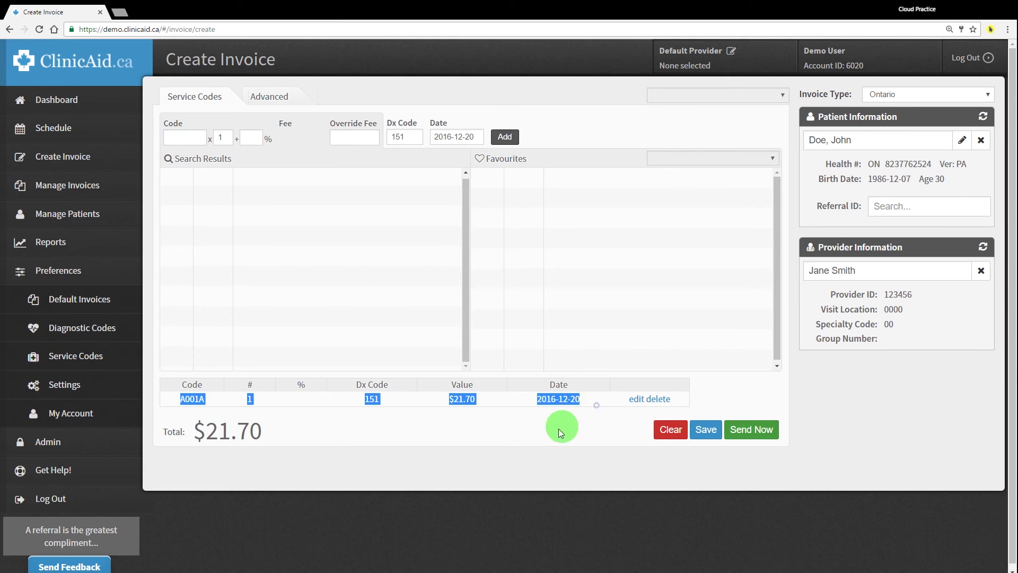
left_click(489, 435)
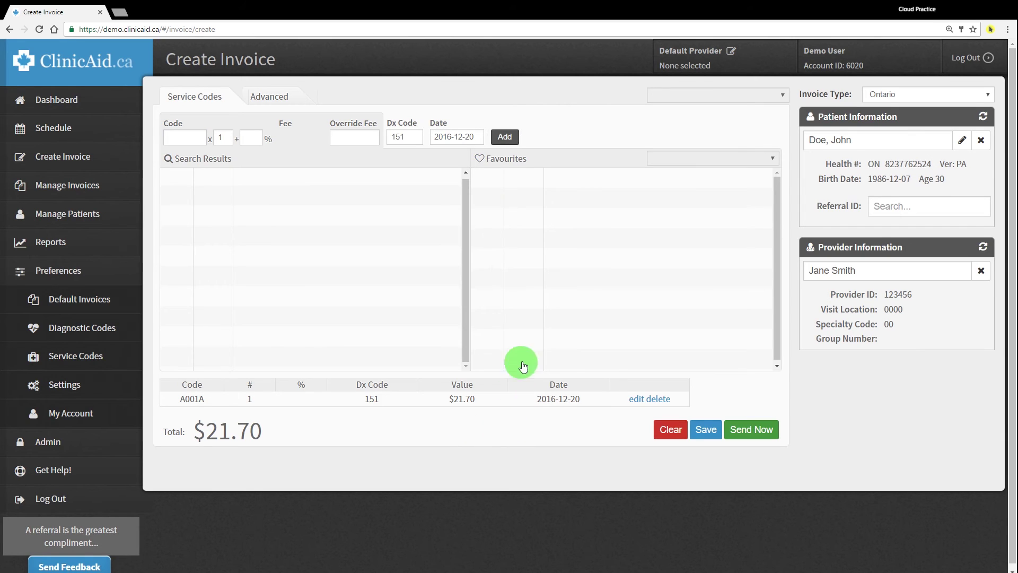
Save the $21.70 invoice, check it under the patient's Previous Invoices, then clear the patient
left_click(707, 433)
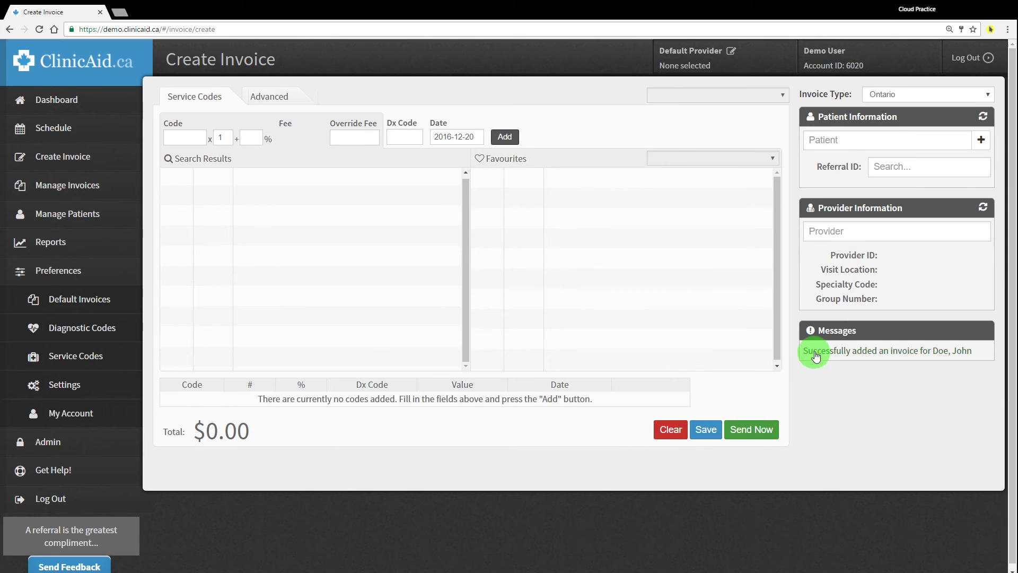
left_click_drag(807, 352, 974, 350)
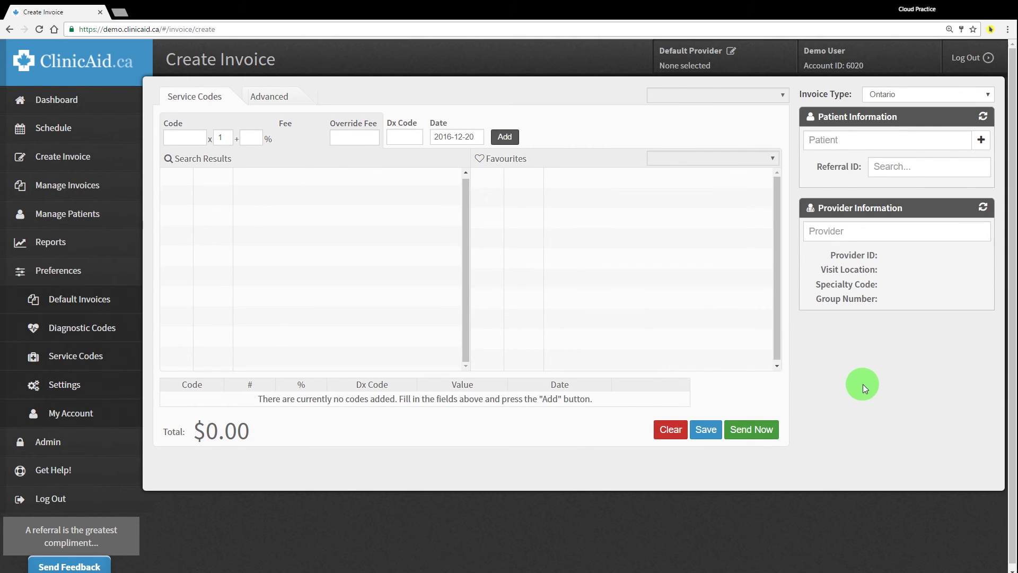
left_click(837, 141)
type("jo")
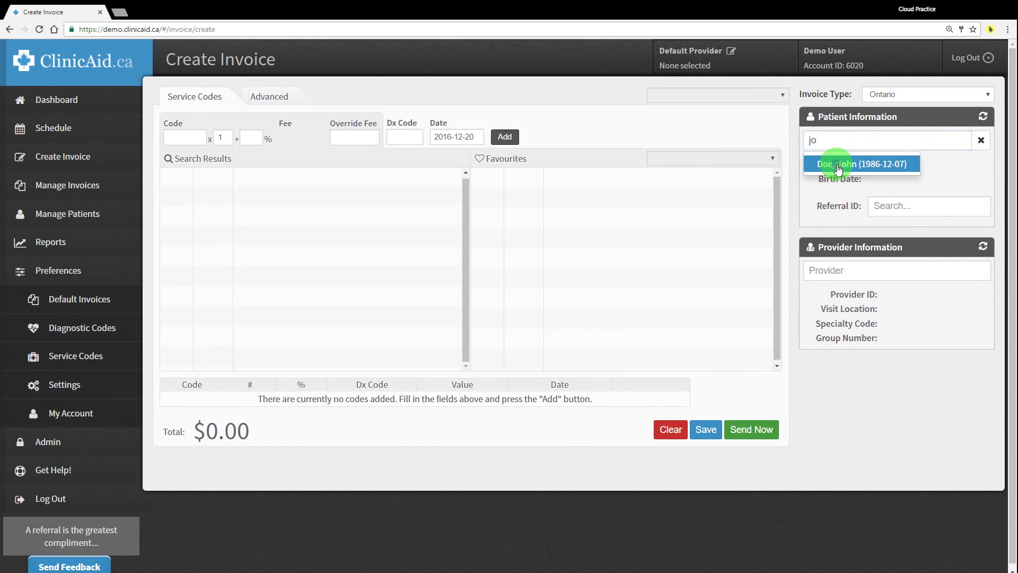
left_click(838, 165)
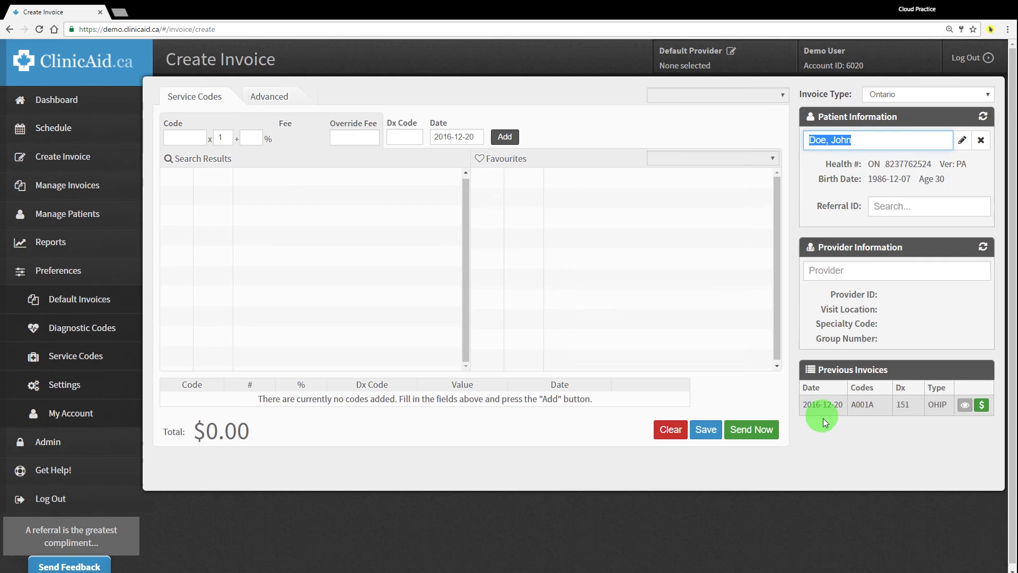
left_click(830, 445)
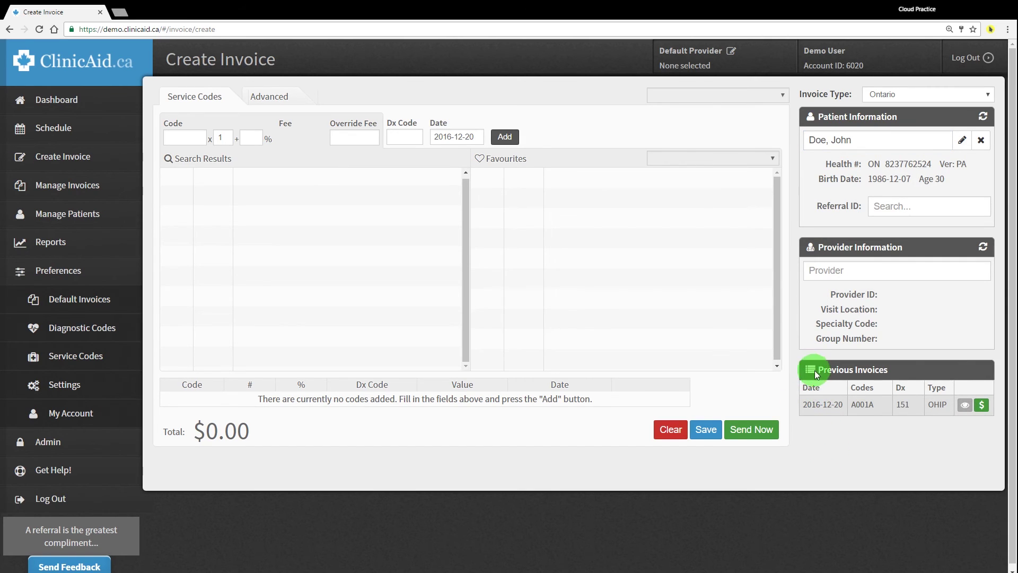
left_click_drag(899, 368, 798, 366)
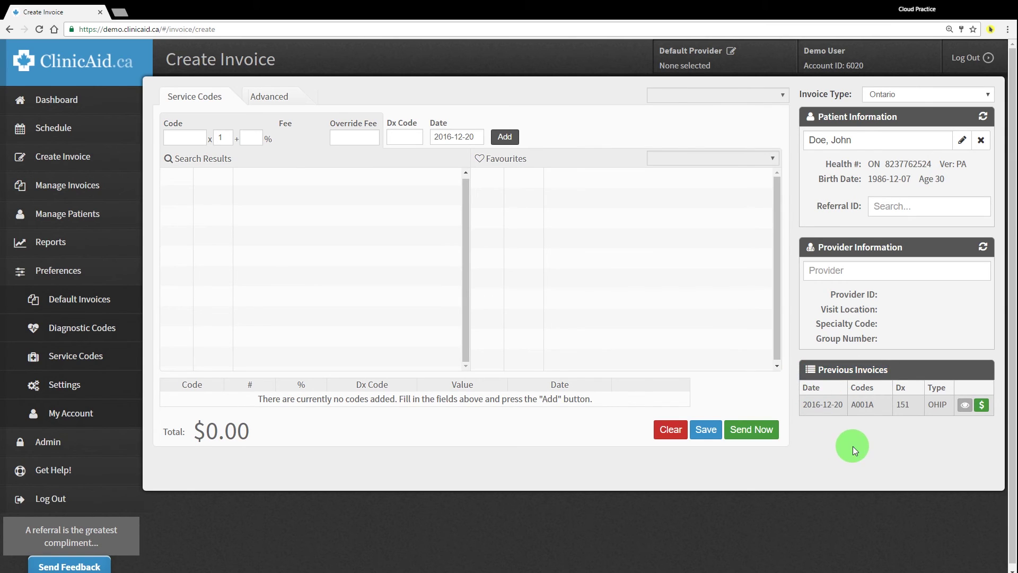
left_click(981, 141)
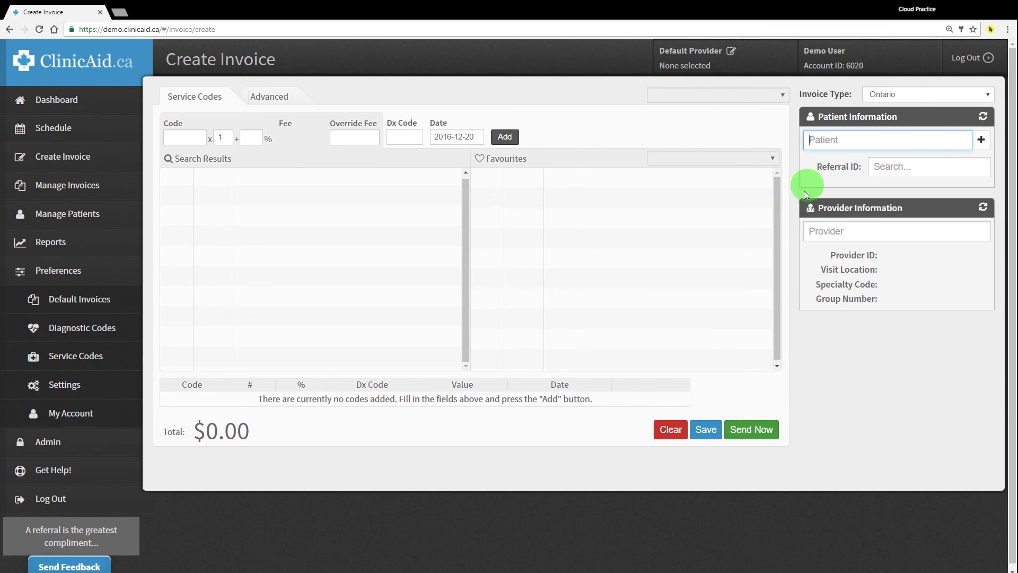
left_click(749, 434)
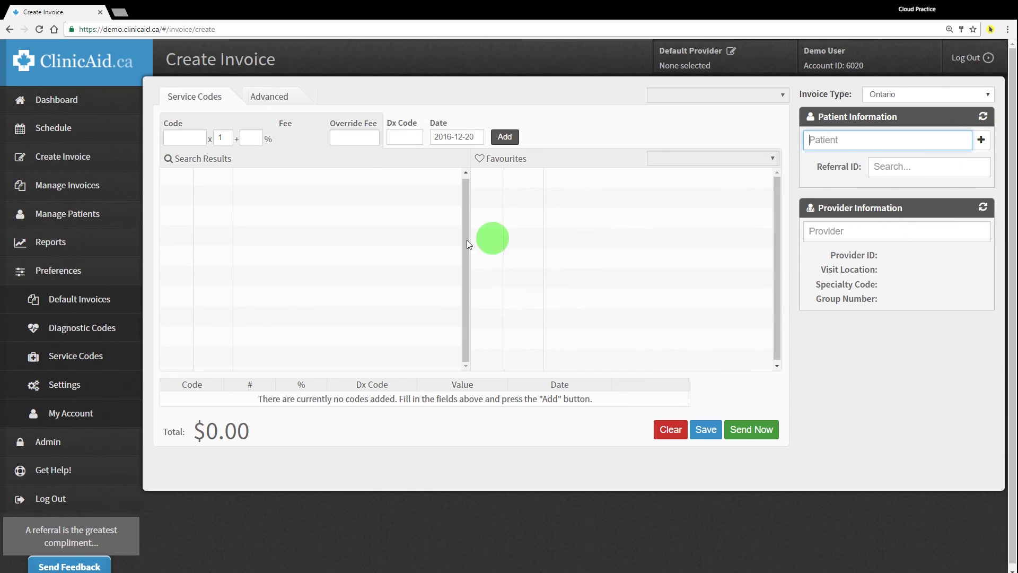
In Manage Invoices, view the saved invoice's details and close them
left_click(120, 191)
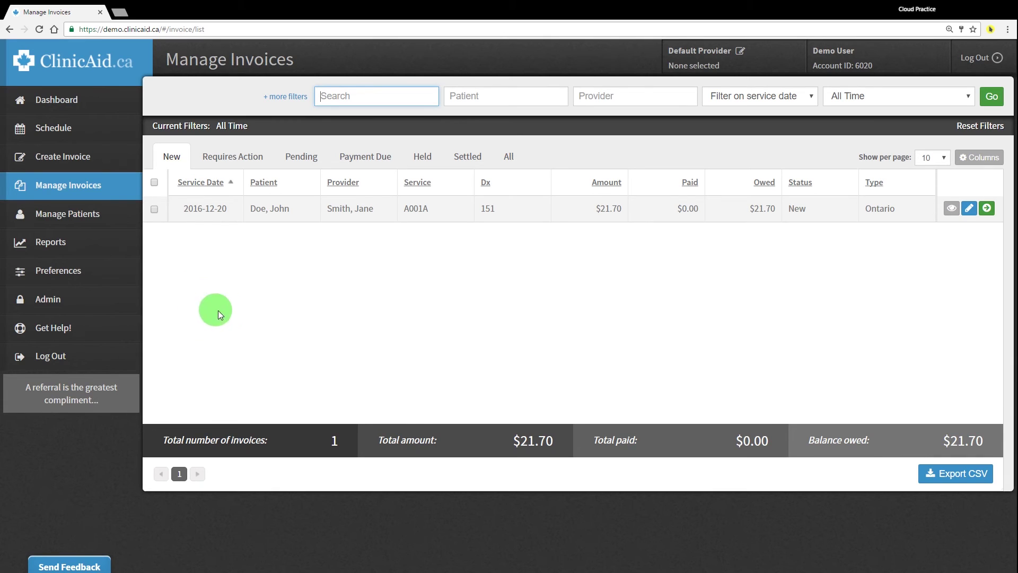
left_click(951, 210)
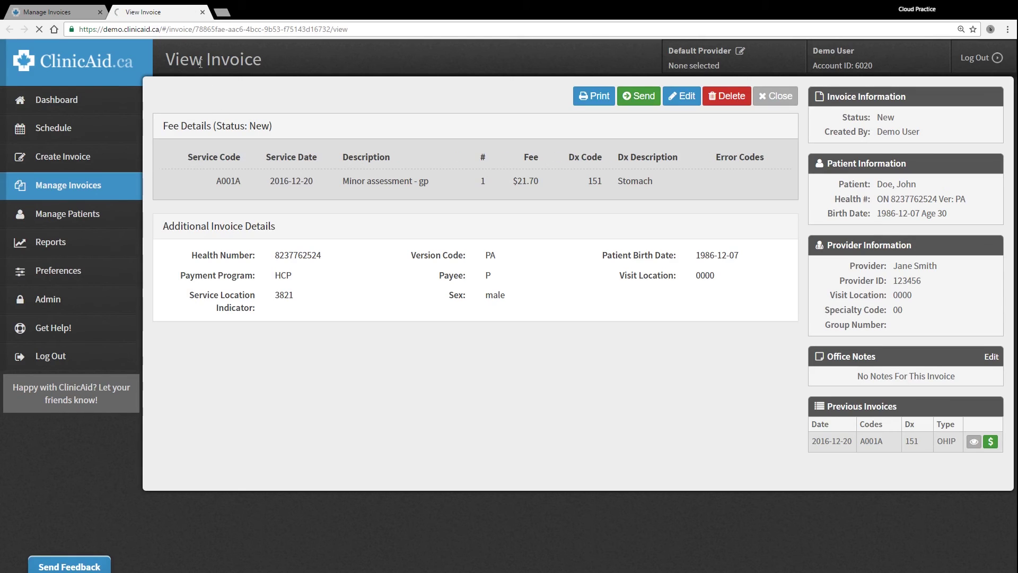
left_click(203, 11)
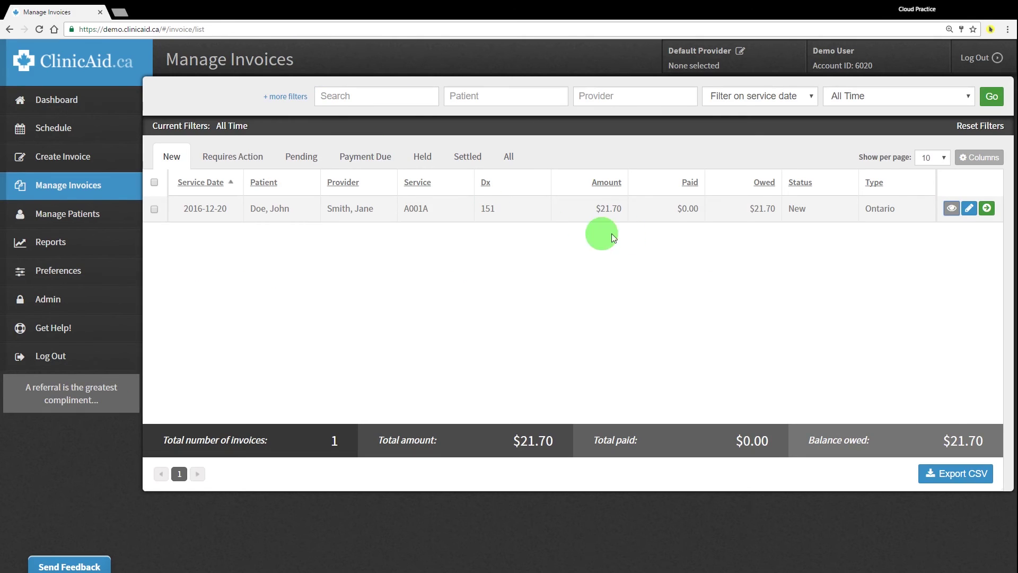
Filter invoices by the other test patient, cancel a send, select all, and show Pending
left_click(481, 98)
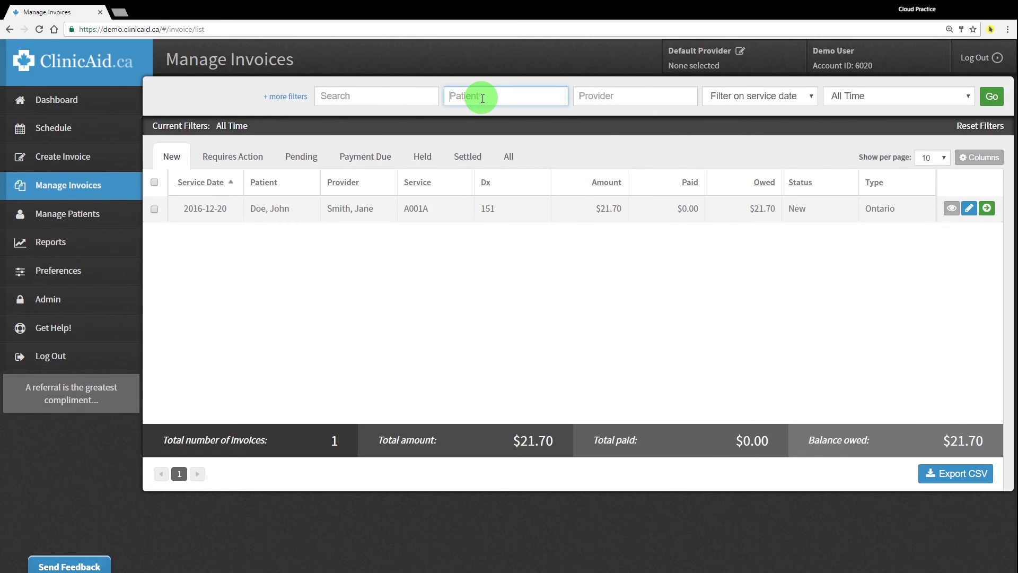
type("bug")
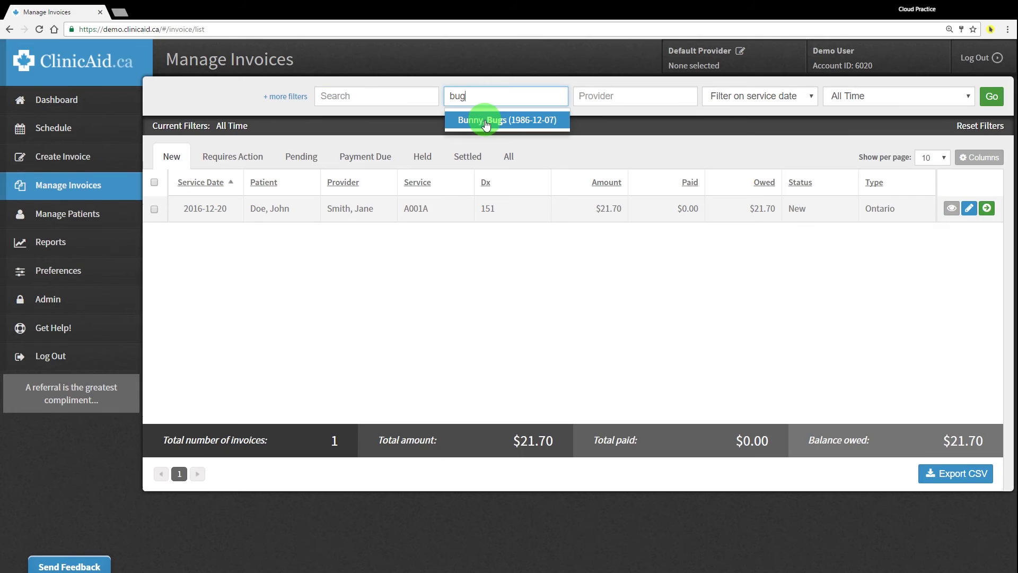
left_click(488, 120)
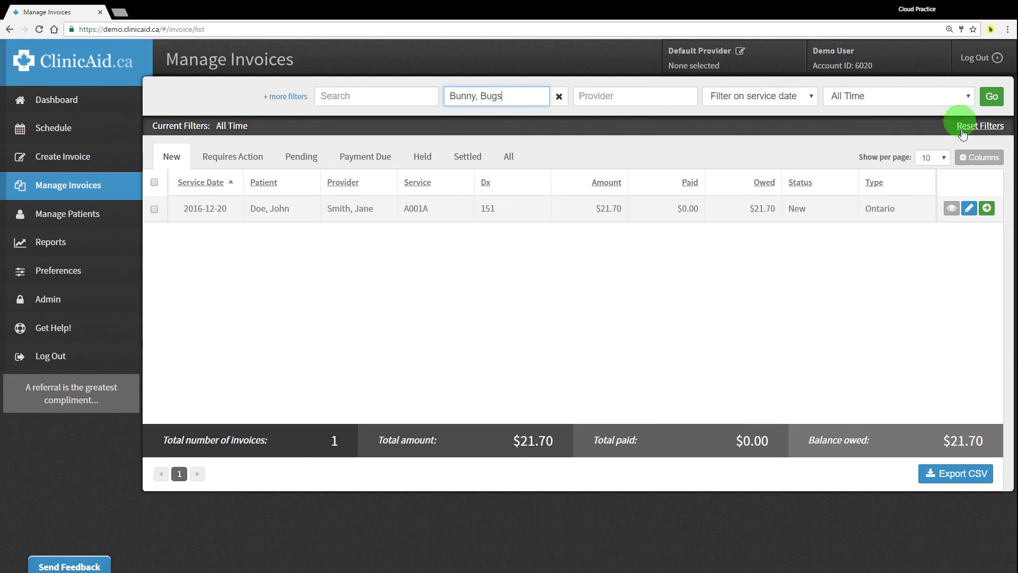
left_click(987, 209)
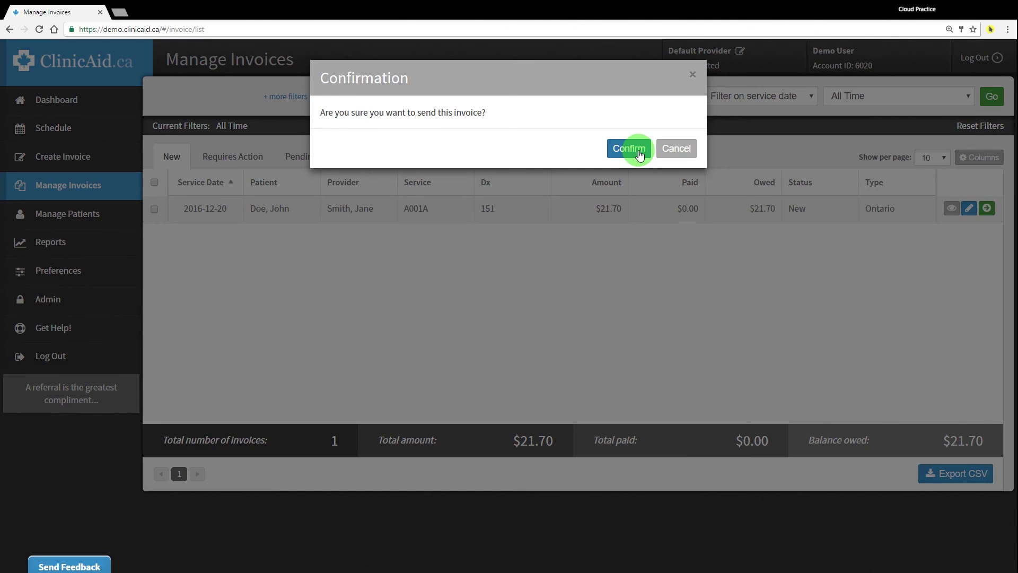
left_click(667, 151)
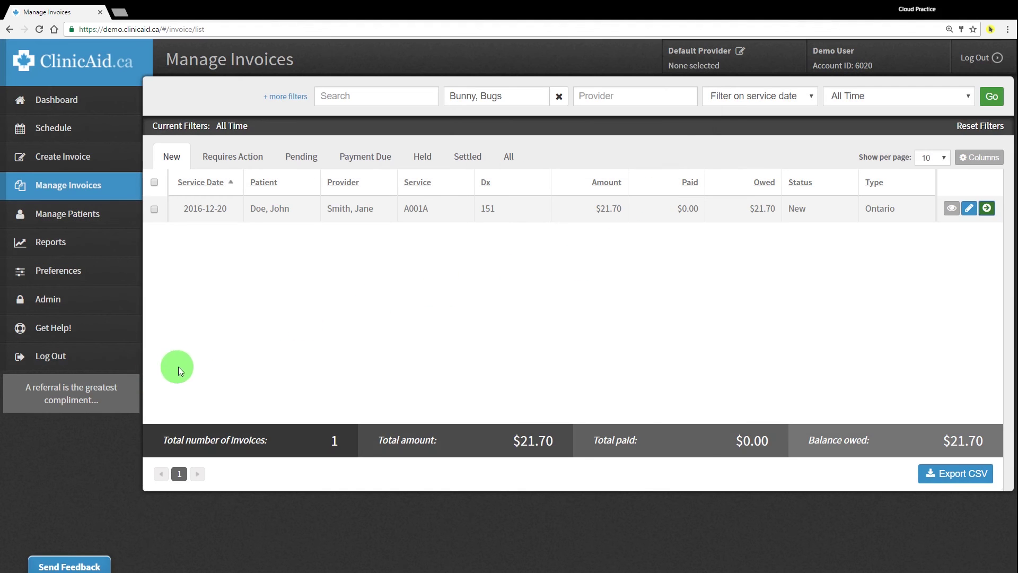
left_click(154, 183)
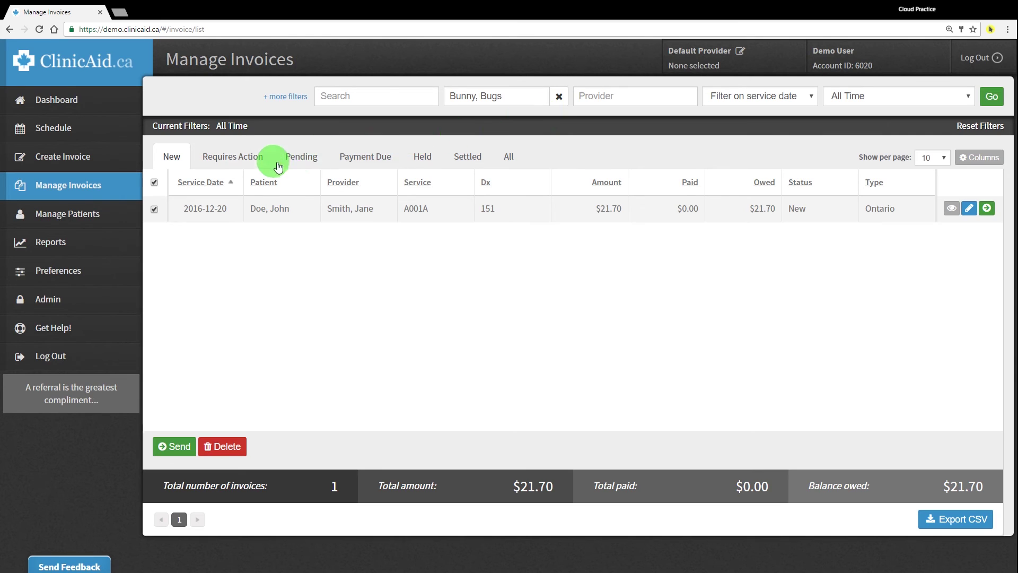
left_click(301, 157)
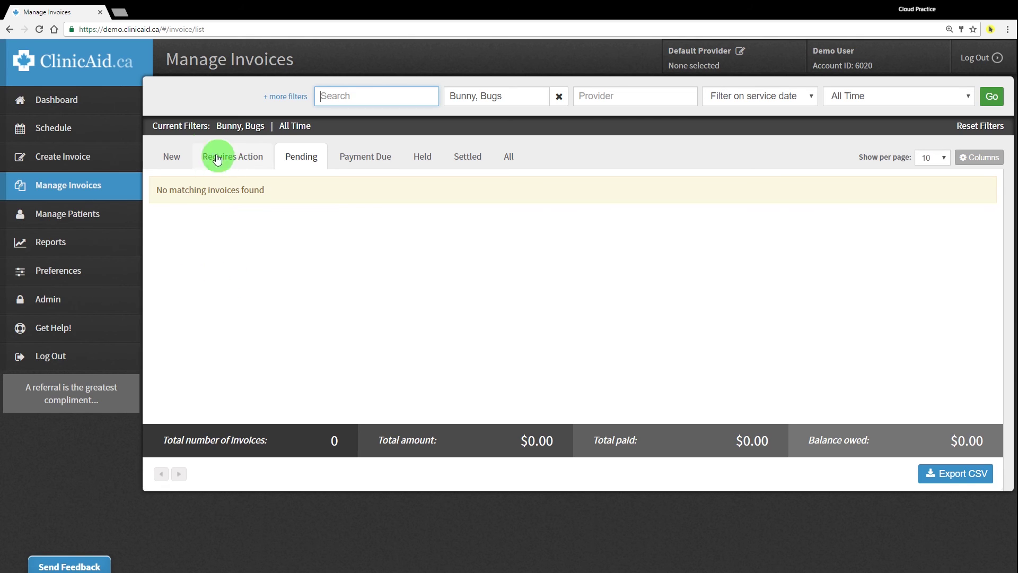
From the dashboard, open Manage Invoices and check the Requires Action and New lists, both empty at $0.00
left_click(107, 112)
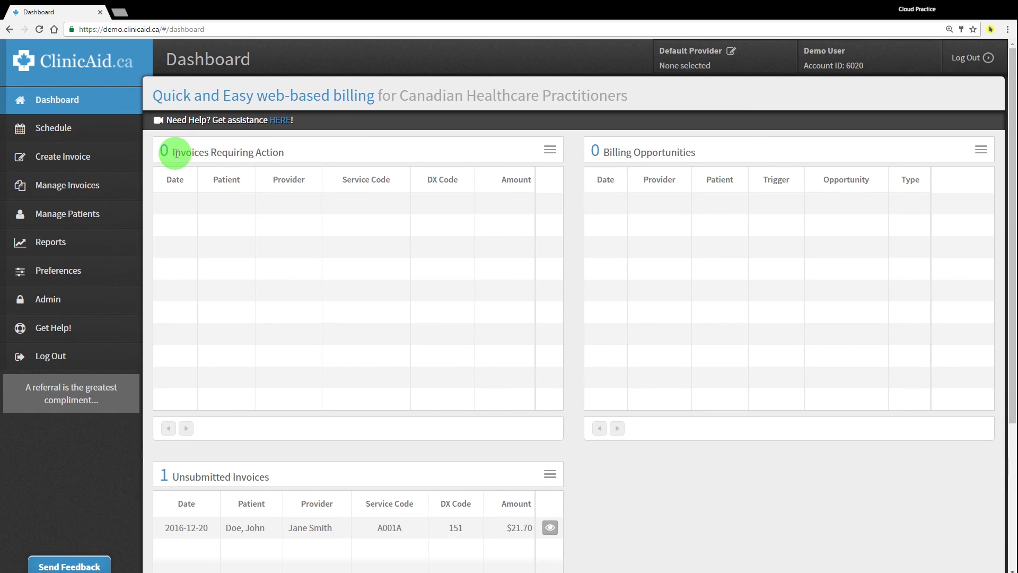
left_click_drag(167, 152, 327, 161)
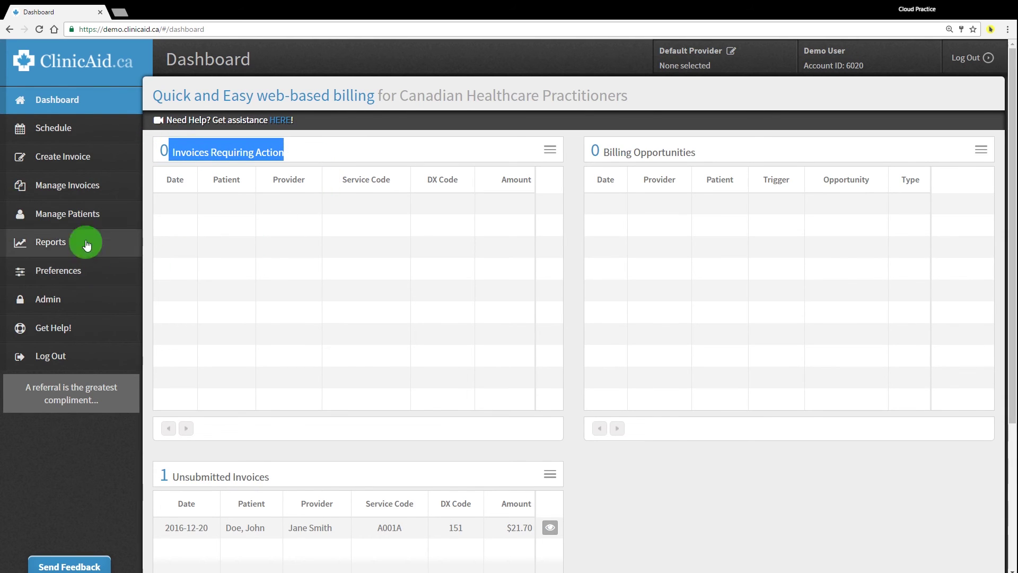
left_click(88, 189)
left_click(240, 159)
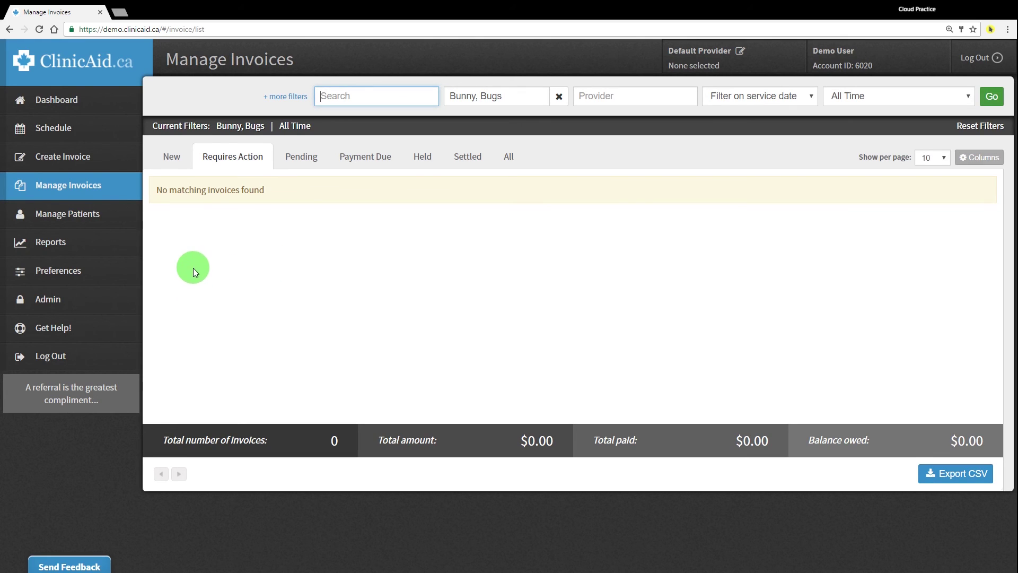
left_click(173, 159)
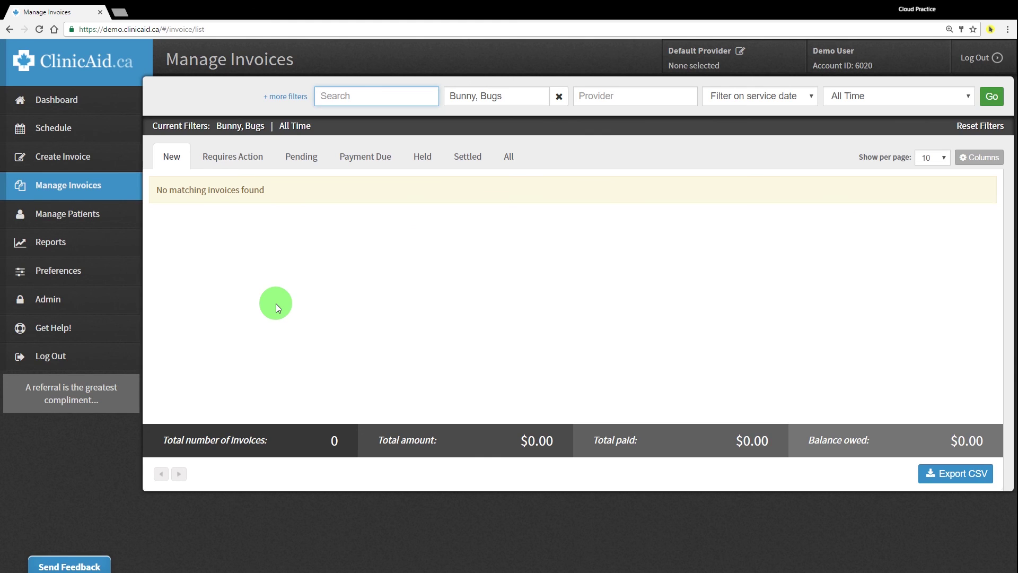
Search the web for 'mc edt' in a new tab and open the Ontario OHIP MCEDT page
key("ctrl+t")
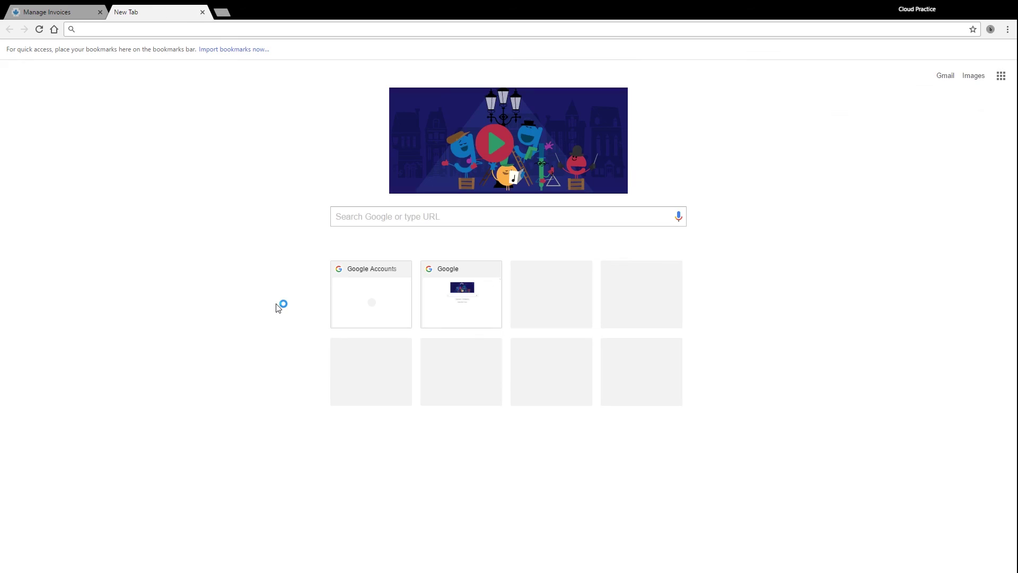
type("mc edt")
key("Return")
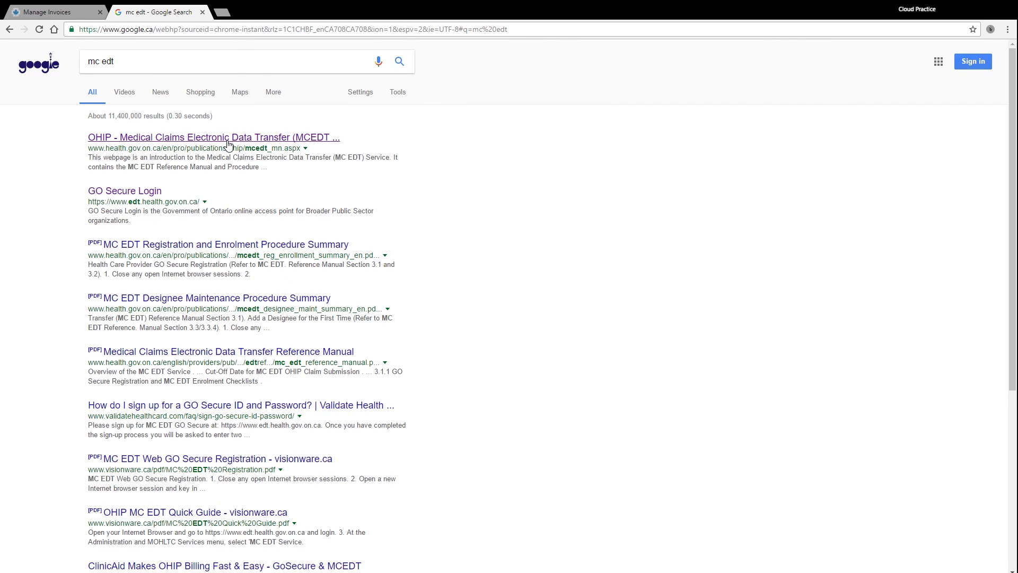
left_click(228, 139)
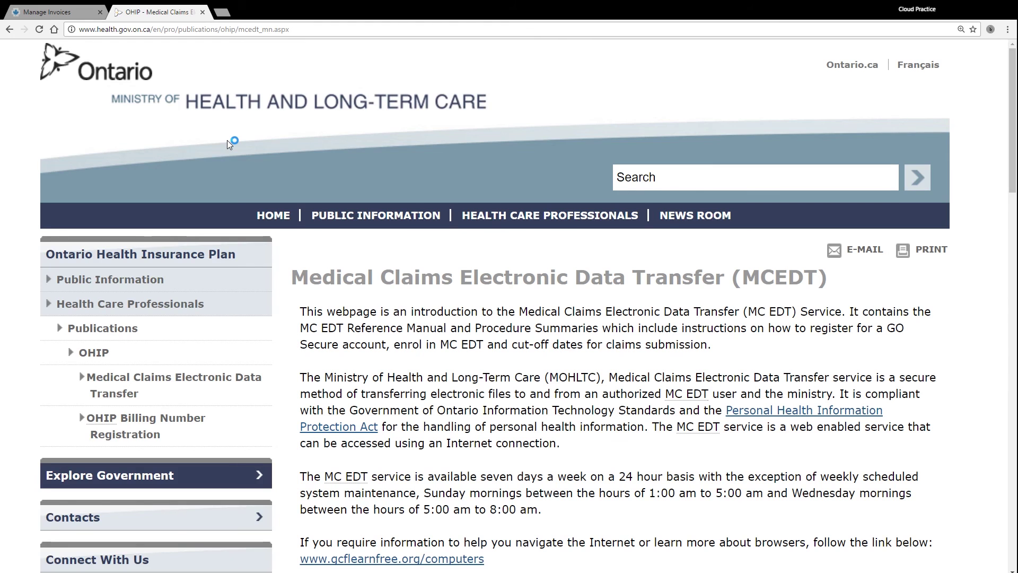
Scroll to the 2016/2017 MC EDT claim cut-off dates table and highlight its heading
scroll(313, 307, "down", 10)
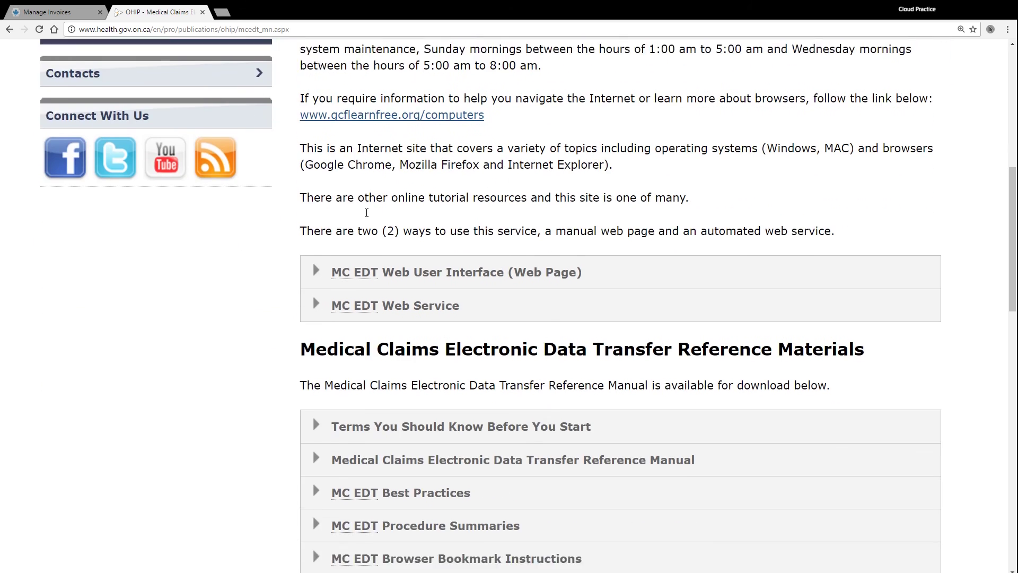
scroll(371, 216, "down", 9)
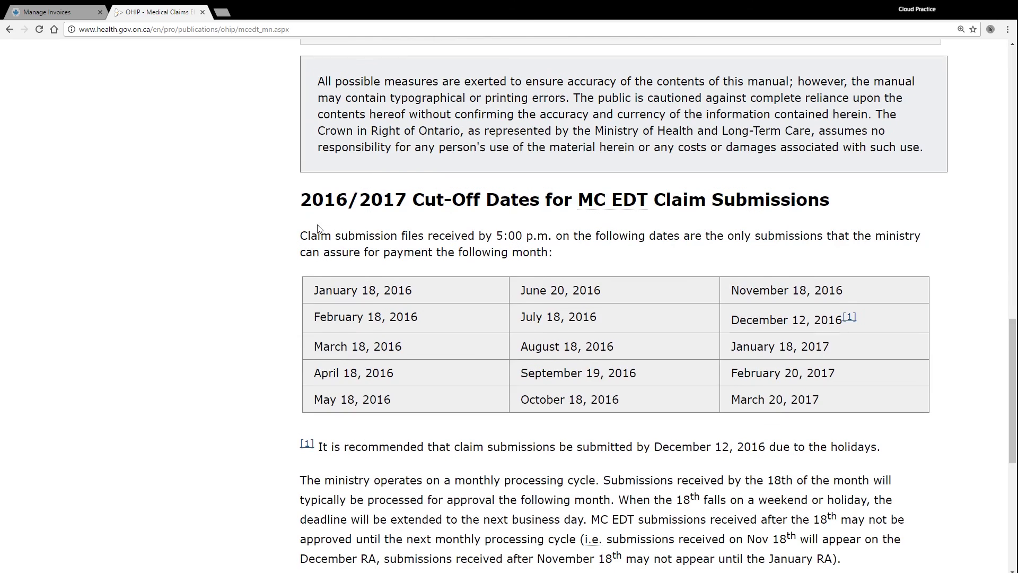
left_click_drag(299, 207, 832, 213)
scroll(273, 265, "down", 2)
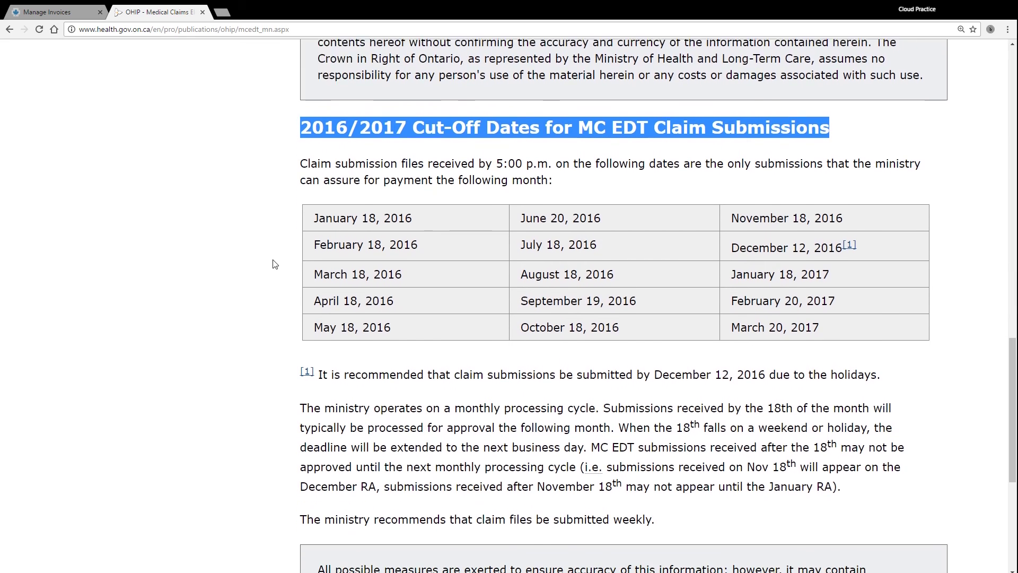
left_click(274, 265)
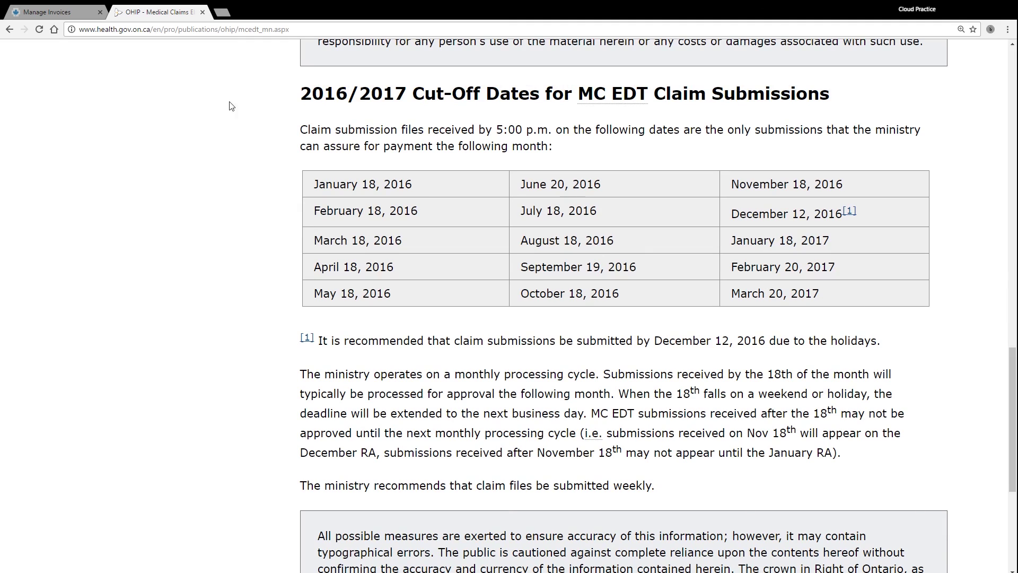
Close the MCEDT page and review the All, Settled and Requires Action invoice lists
left_click(202, 12)
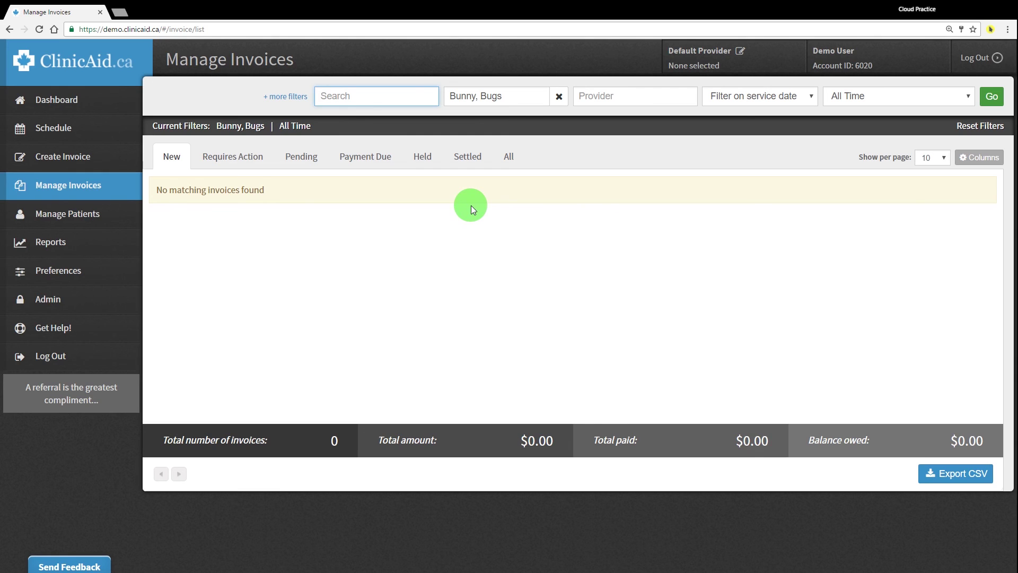
left_click(512, 160)
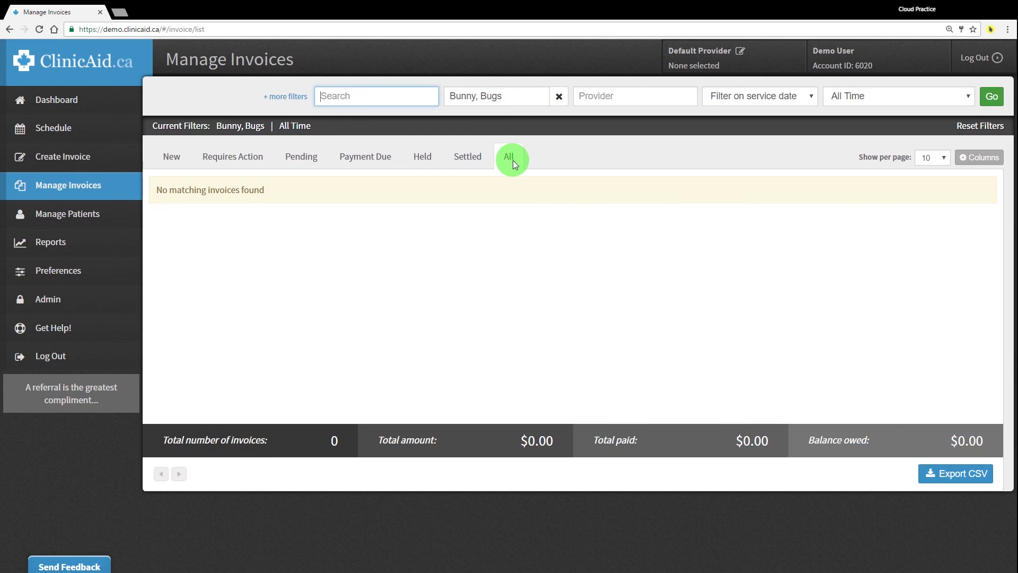
left_click(466, 161)
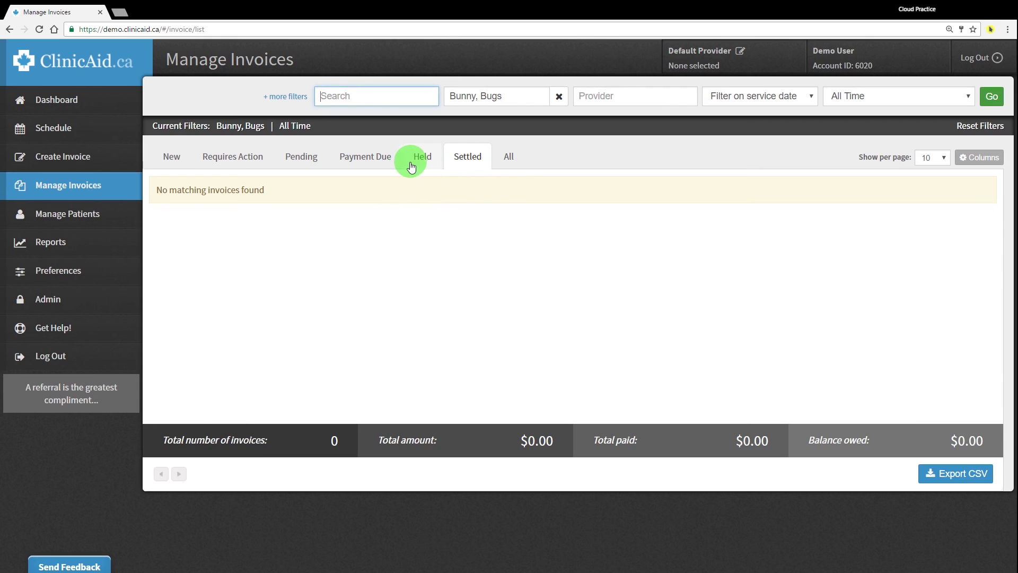
left_click(217, 156)
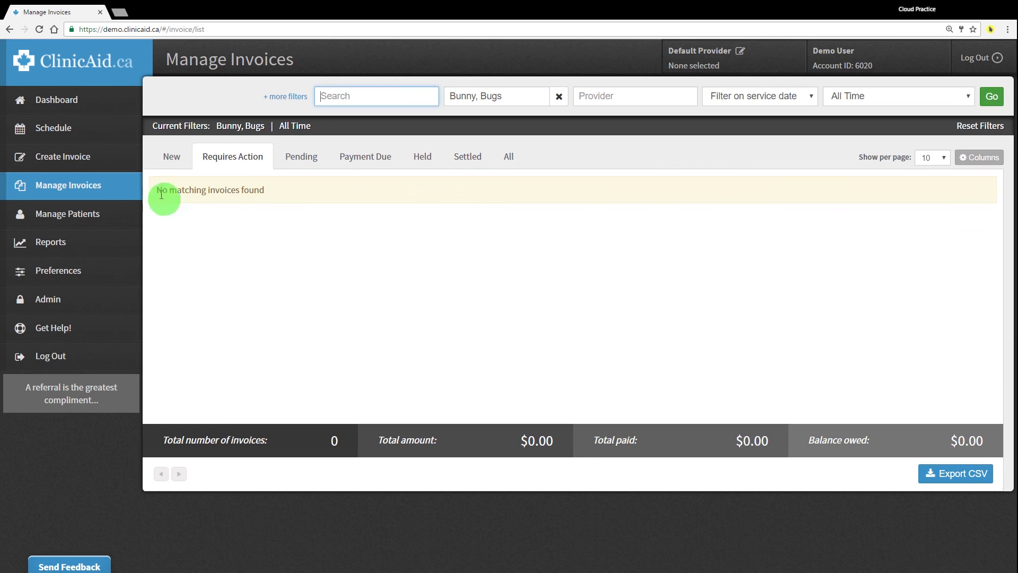
Return to the Dashboard to see the unsubmitted A001A invoice for $21.70 dated 2016-12-20
left_click(83, 99)
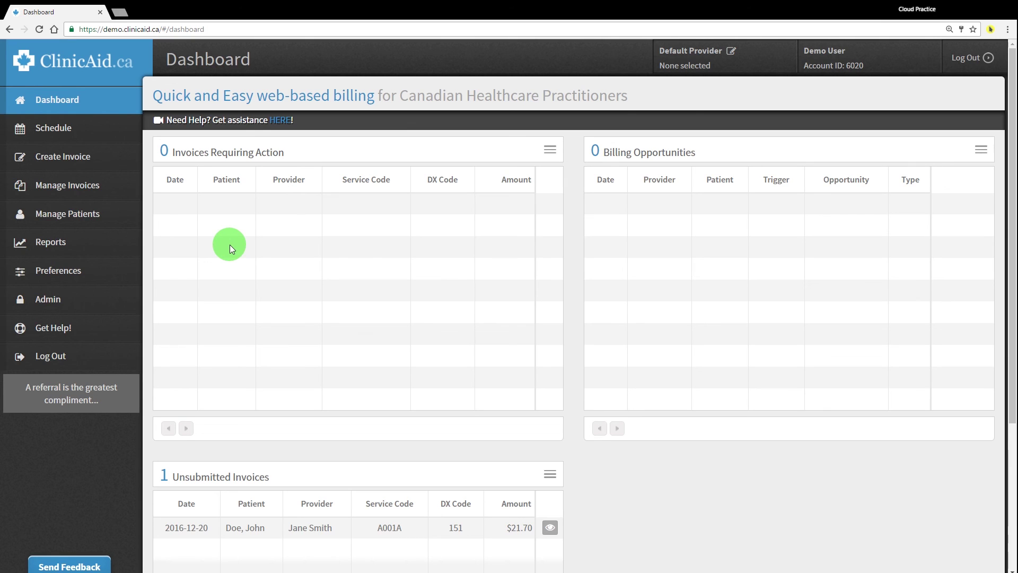
scroll(234, 253, "down", 4)
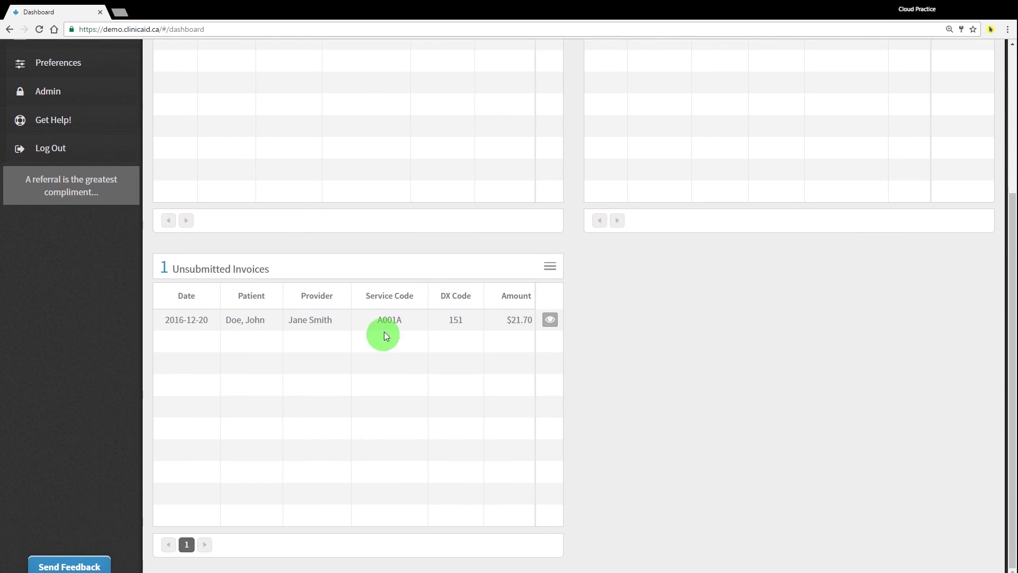
scroll(319, 317, "up", 1)
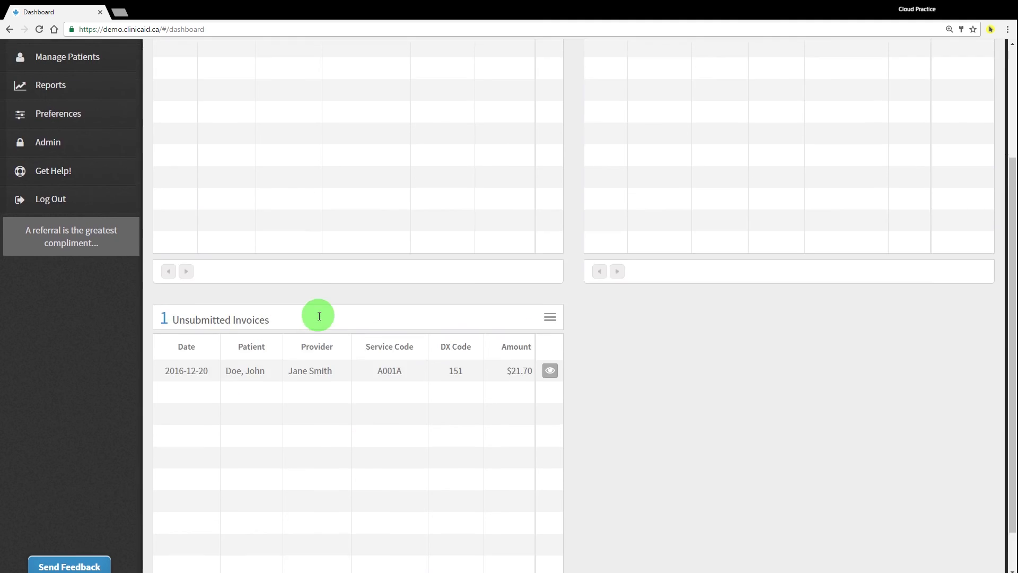
scroll(319, 317, "up", 3)
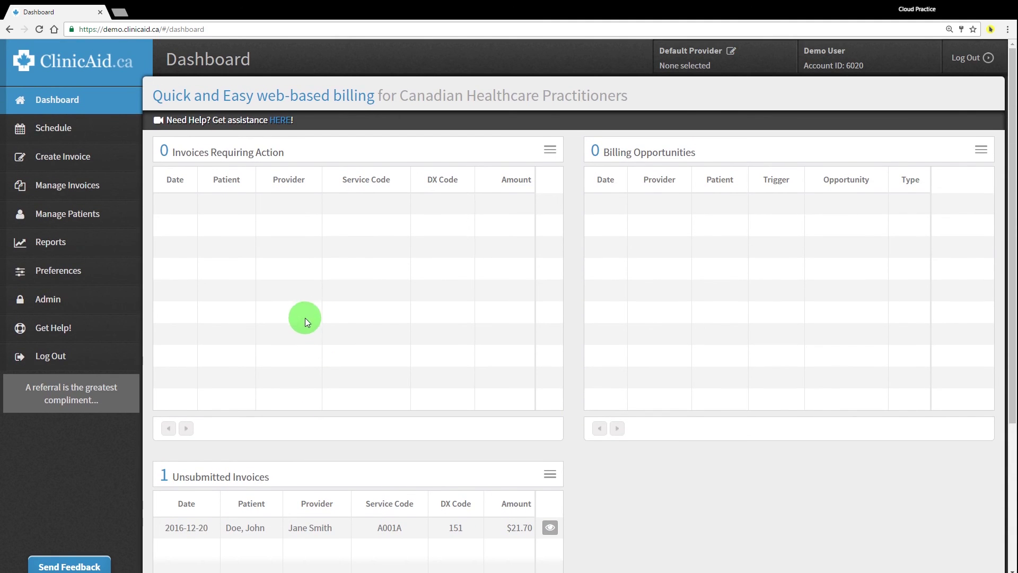
Browse the support portal knowledge base, expanding preferences and reviewing the ClinicAid Video Support resources
left_click(94, 272)
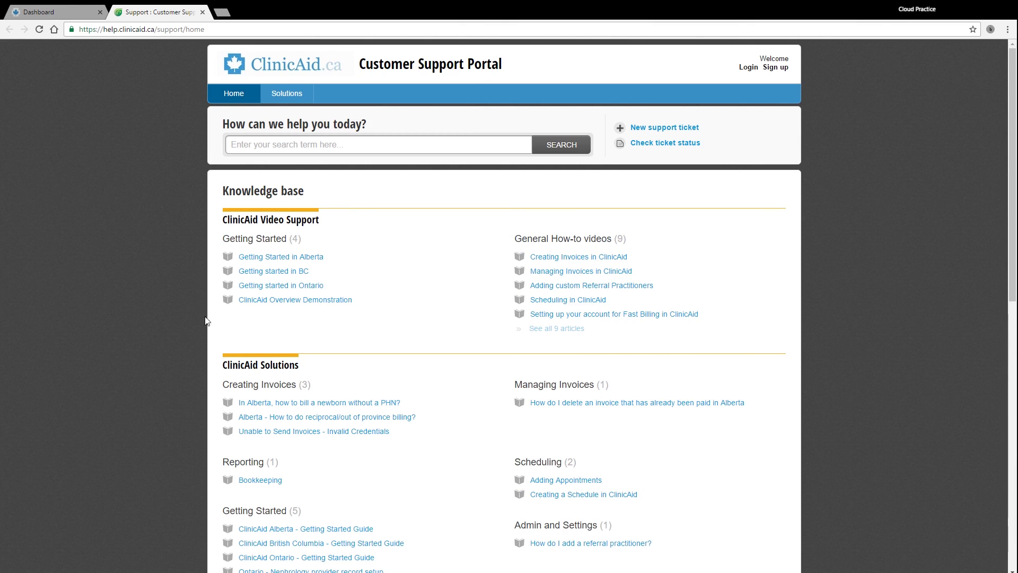
left_click_drag(218, 215, 625, 325)
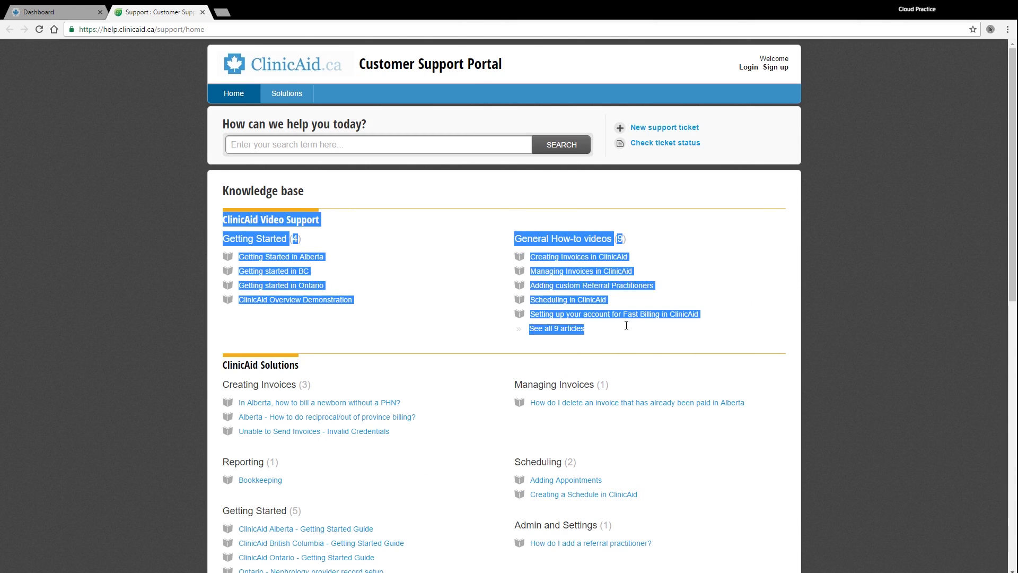
left_click(425, 329)
scroll(426, 327, "down", 4)
scroll(425, 325, "down", 7)
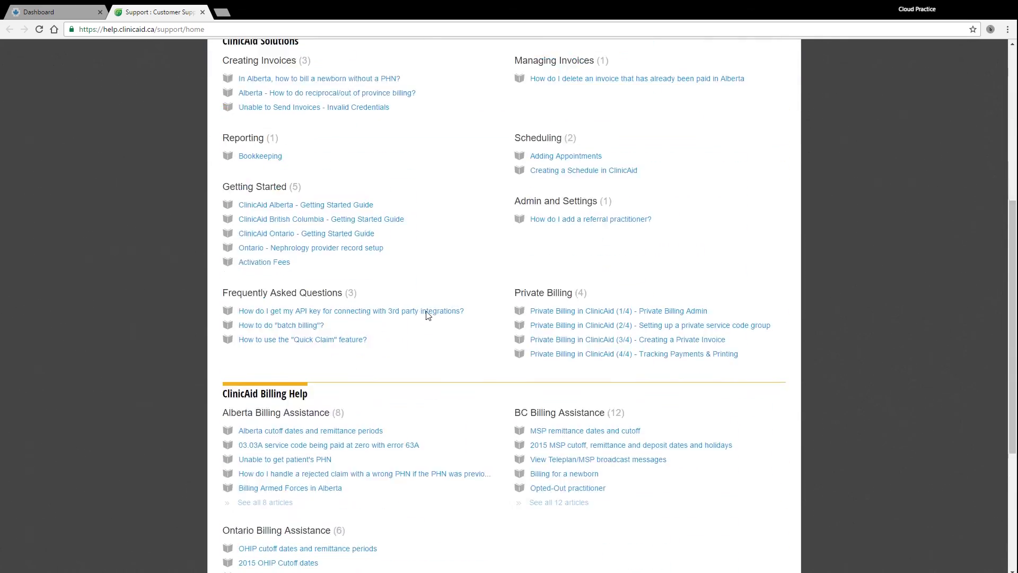
scroll(223, 175, "up", 4)
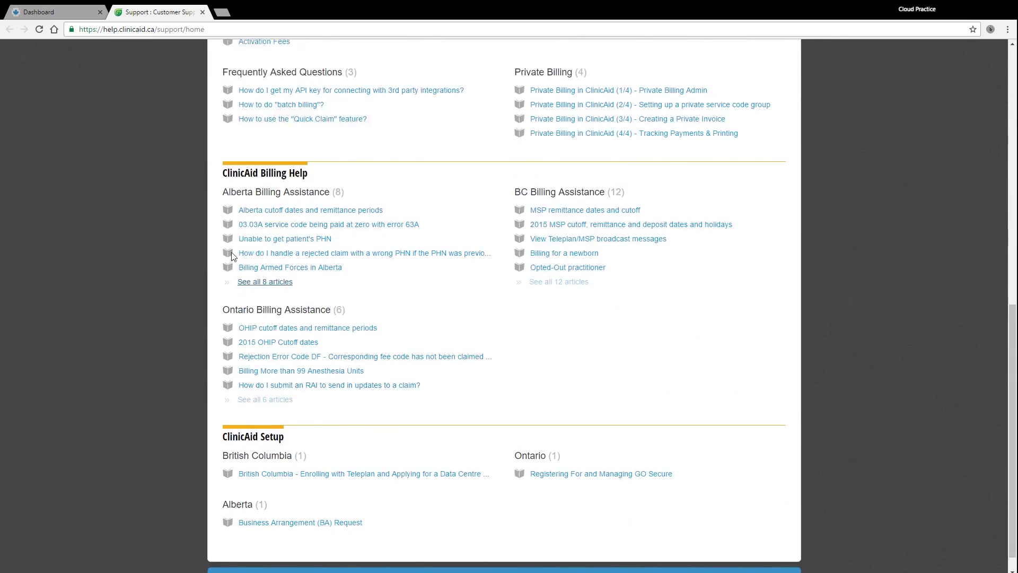
Load clinicaid.ca in a new tab and open its HELP 'Get in touch' contact page
key("ctrl+t")
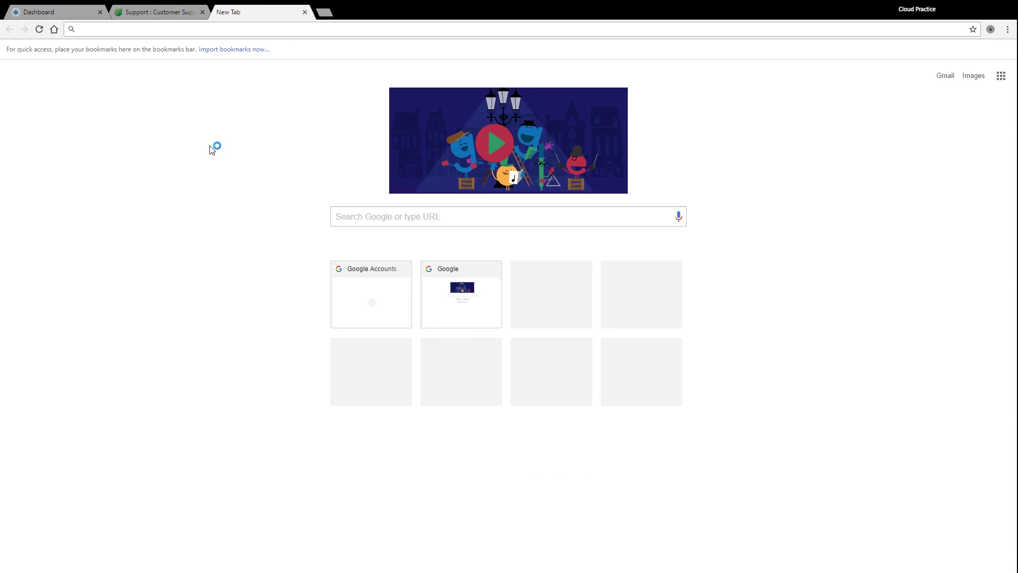
type("clinicaid.ca")
key("Return")
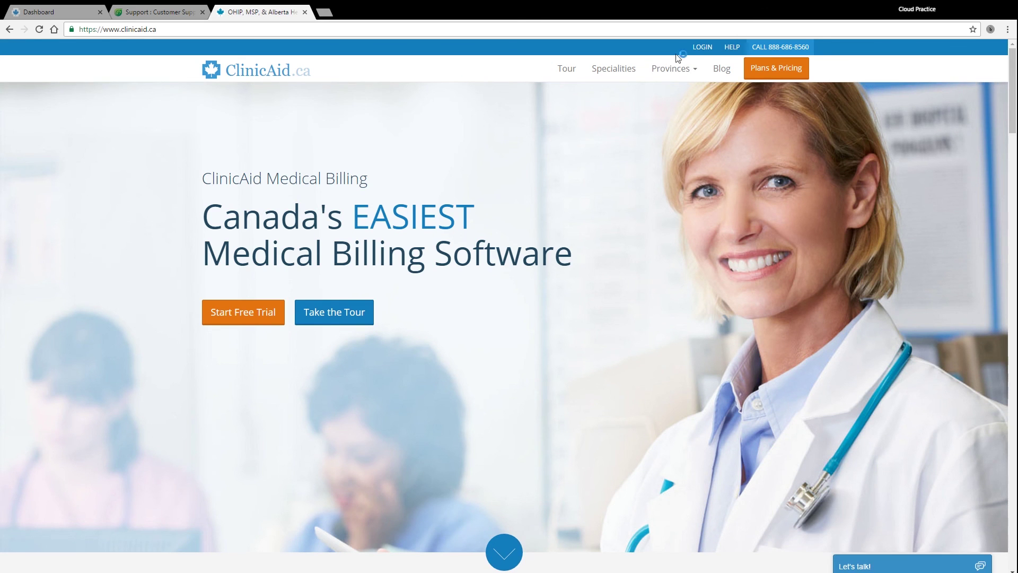
left_click(732, 46)
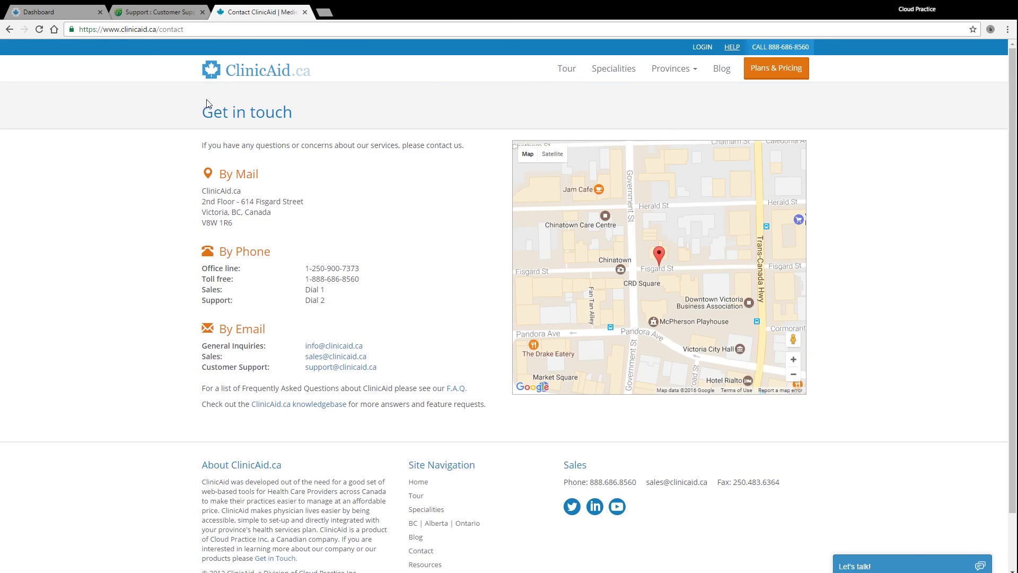
left_click_drag(194, 113, 304, 108)
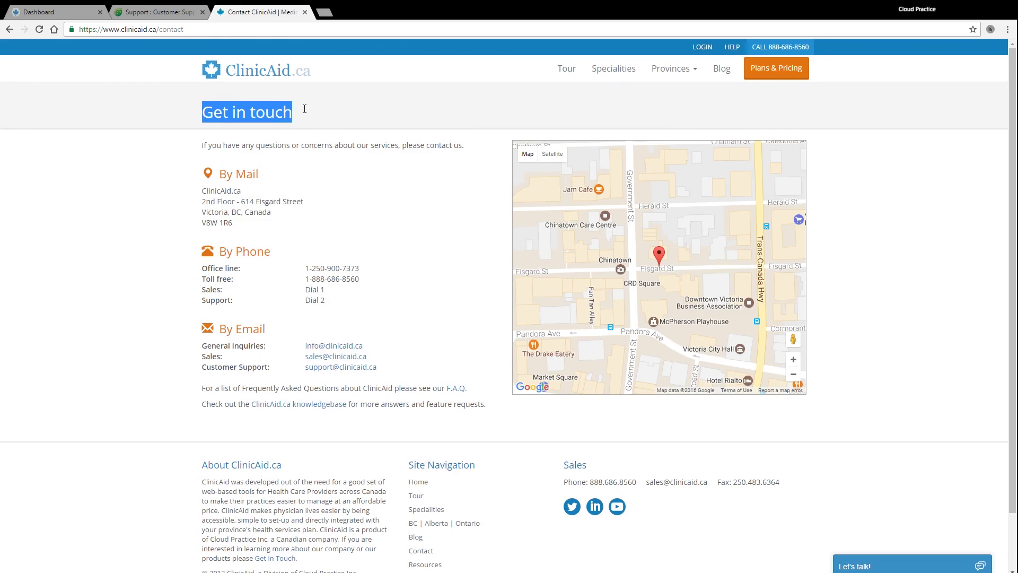